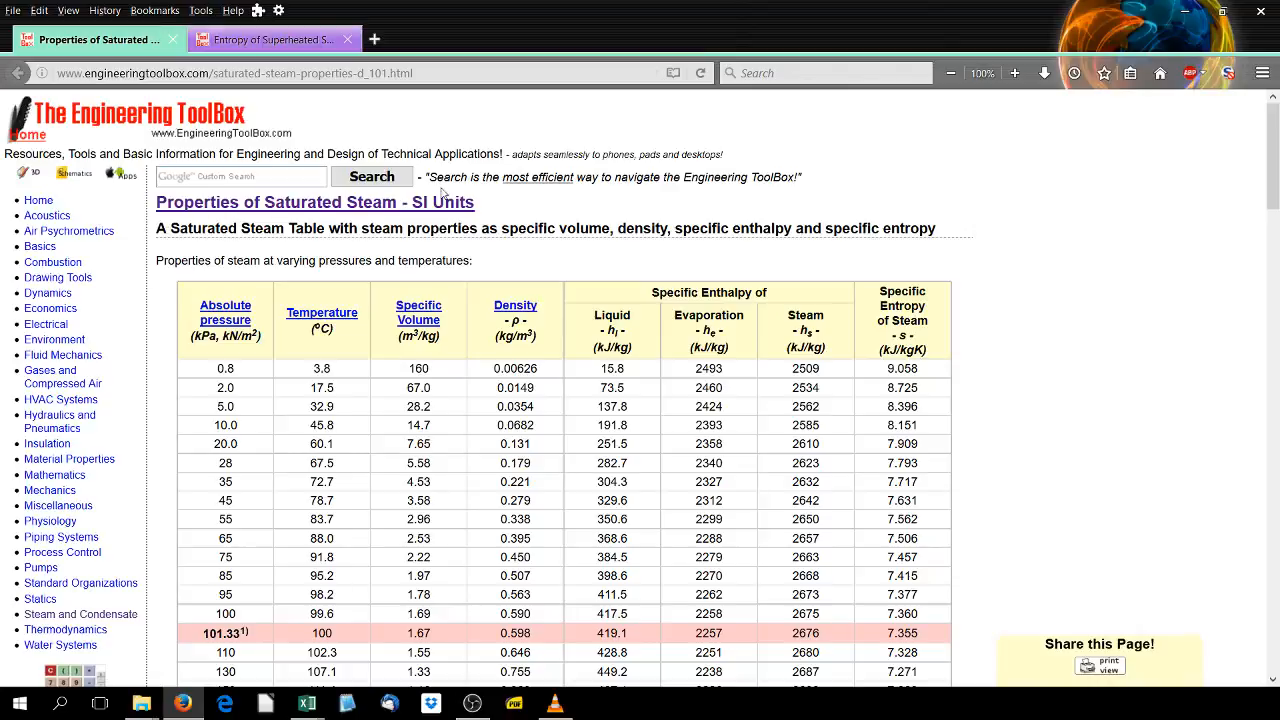
- Examine the saturated steam properties table on the web page
{"action": "scroll", "coordinate": [477, 228], "scroll_direction": "down", "scroll_amount": 2}
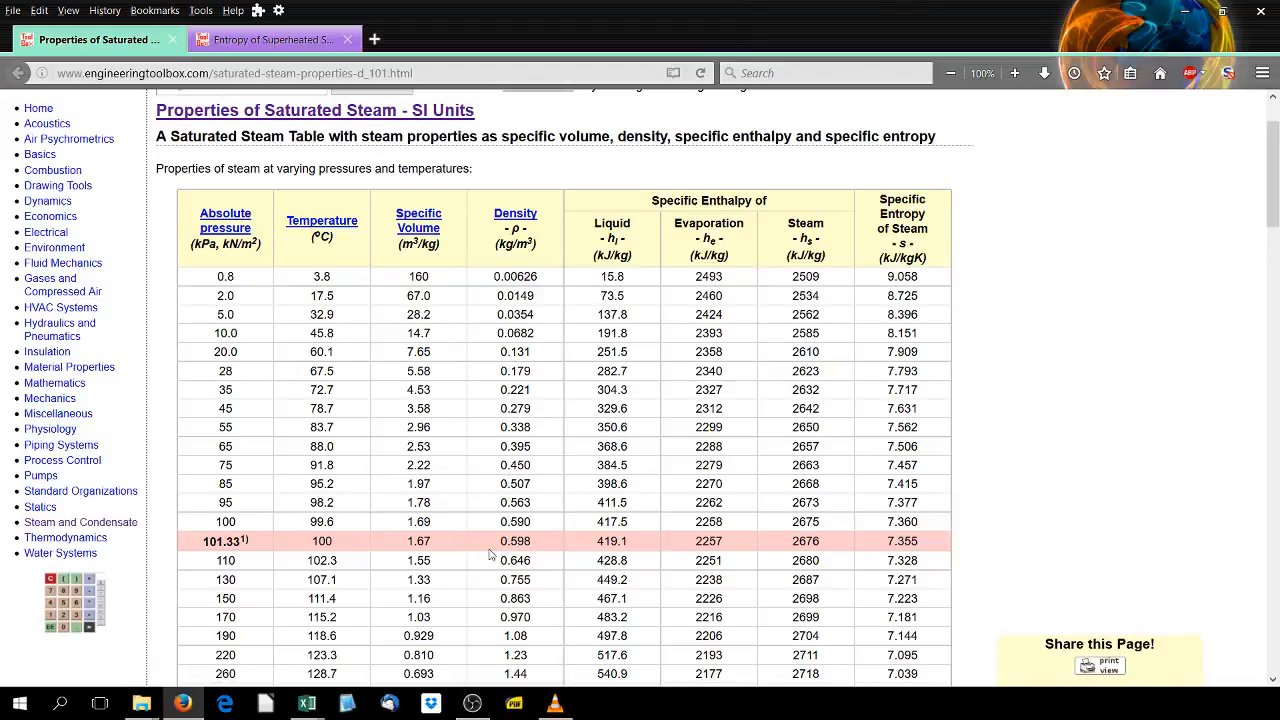
{"action": "scroll", "coordinate": [353, 539], "scroll_direction": "up", "scroll_amount": 2}
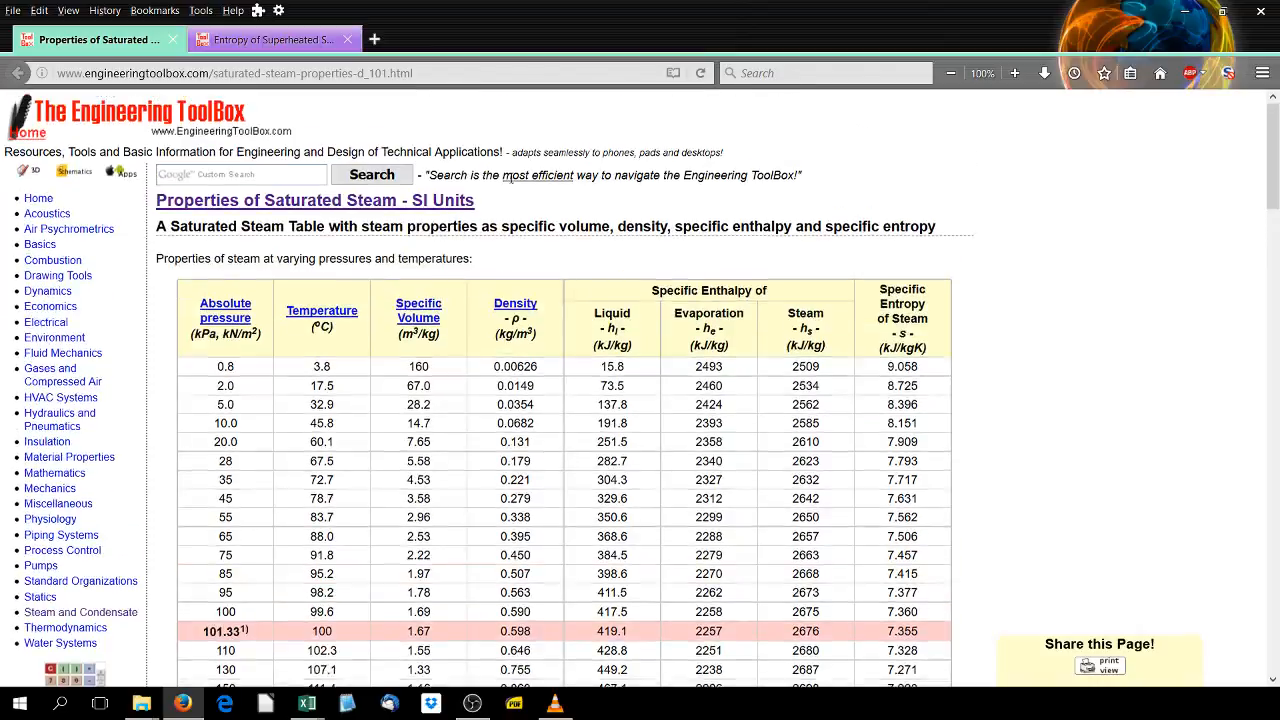
{"action": "left_click_drag", "start_coordinate": [477, 202], "coordinate": [144, 154]}
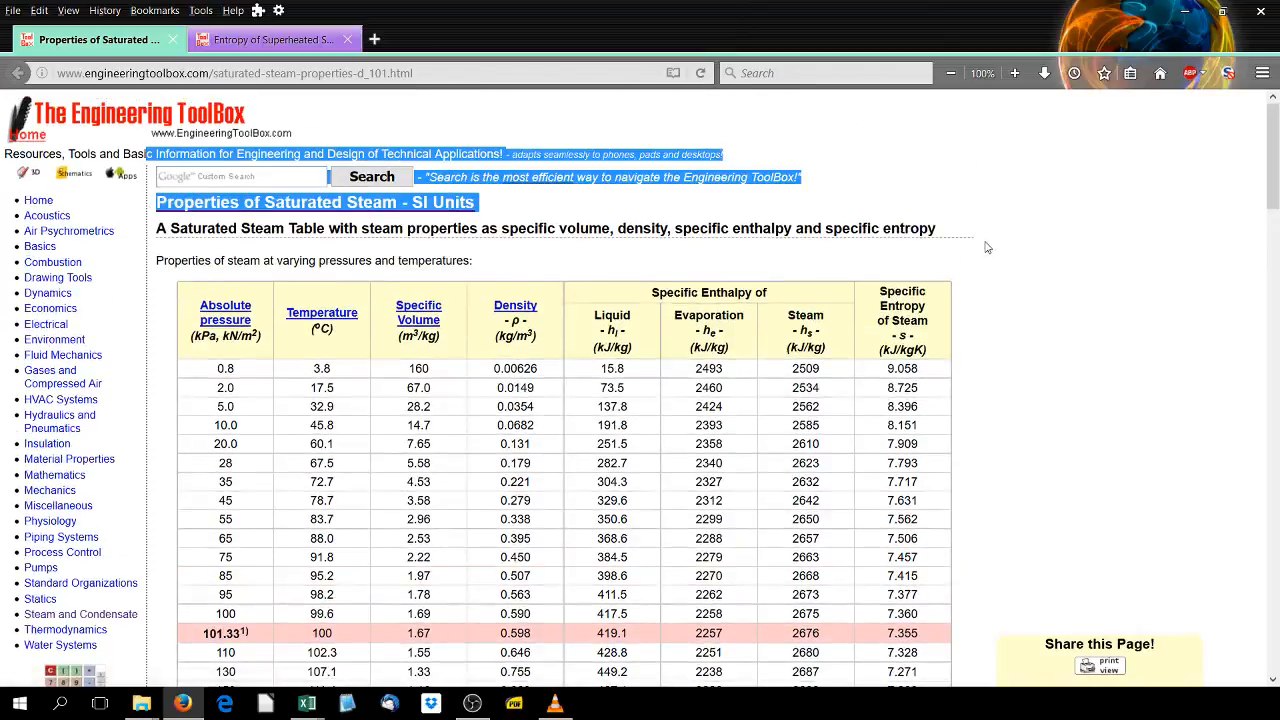
{"action": "left_click", "coordinate": [968, 182]}
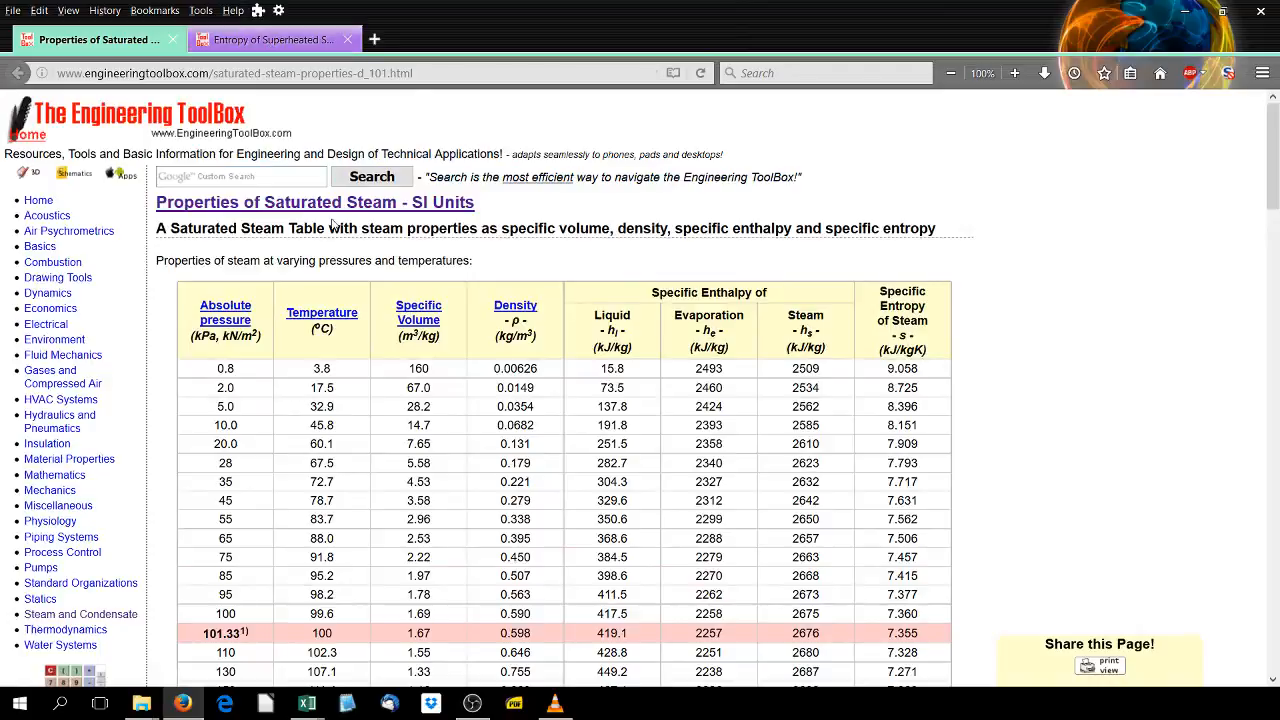
- Examine the superheated steam entropy table's temperature columns and pressure rows
{"action": "left_click", "coordinate": [287, 46]}
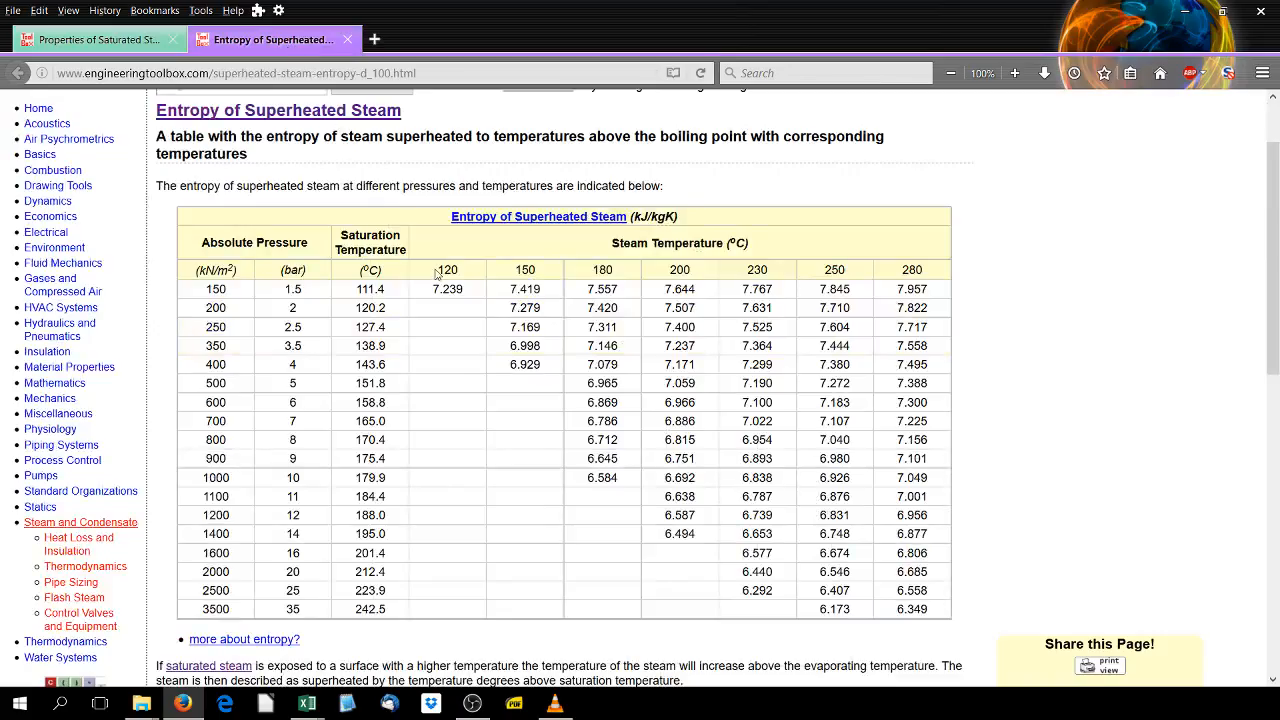
{"action": "left_click_drag", "start_coordinate": [436, 270], "coordinate": [932, 280]}
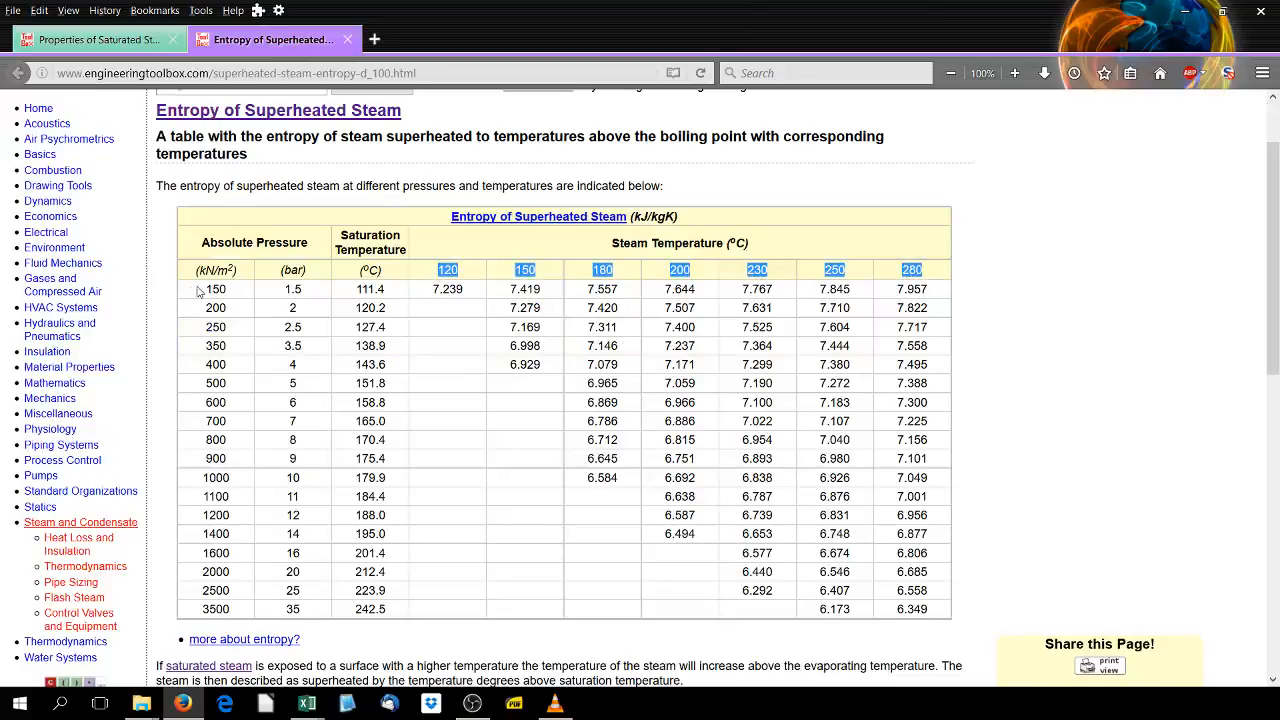
{"action": "left_click_drag", "start_coordinate": [198, 291], "coordinate": [386, 614]}
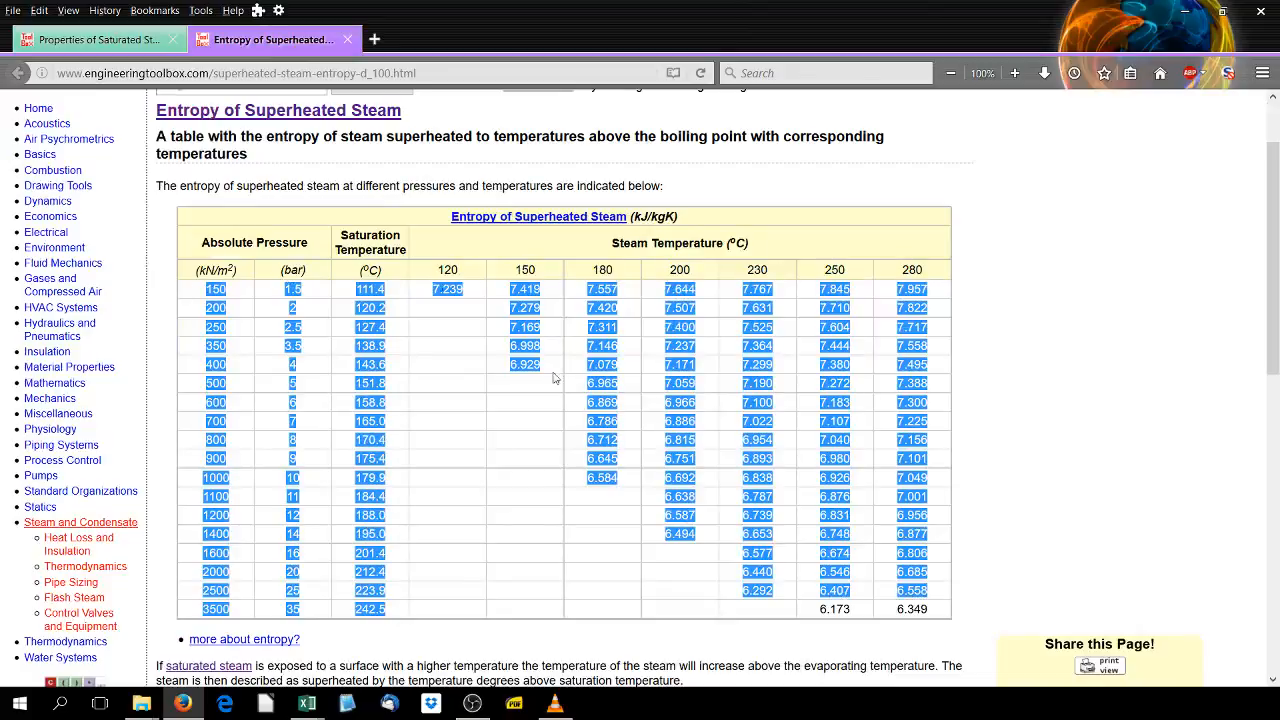
{"action": "left_click", "coordinate": [62, 36]}
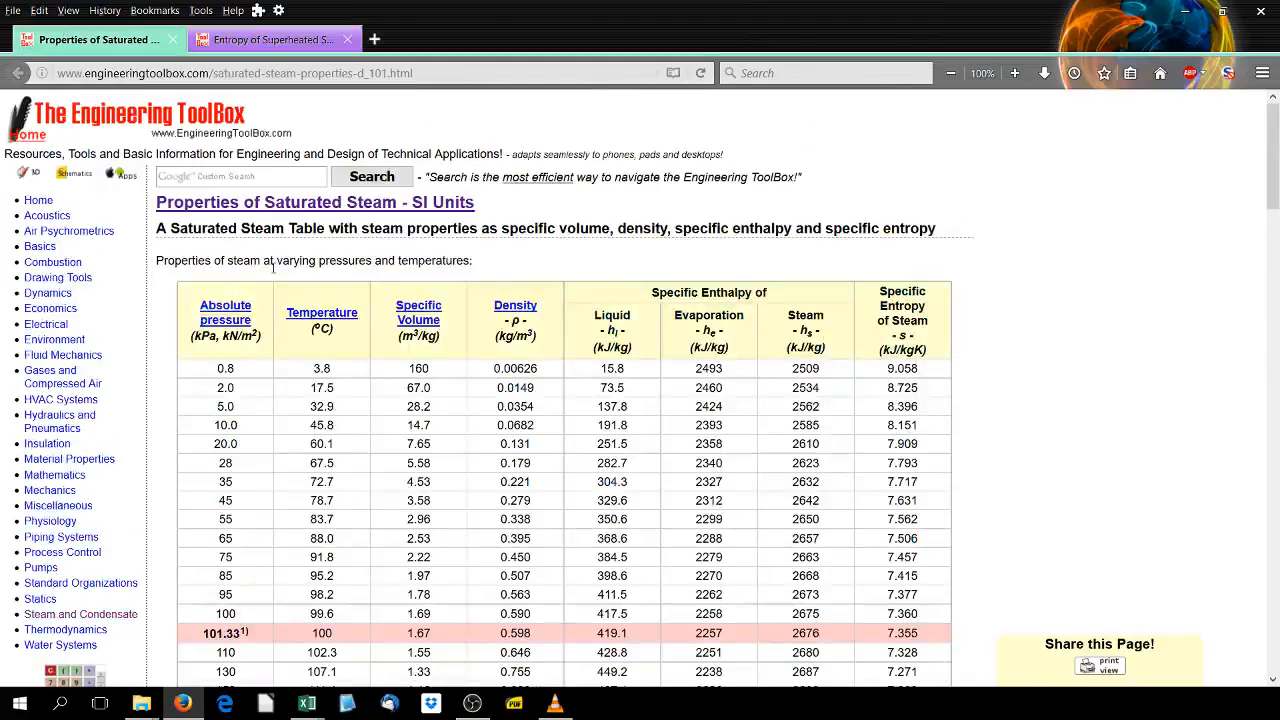
{"action": "left_click", "coordinate": [278, 44]}
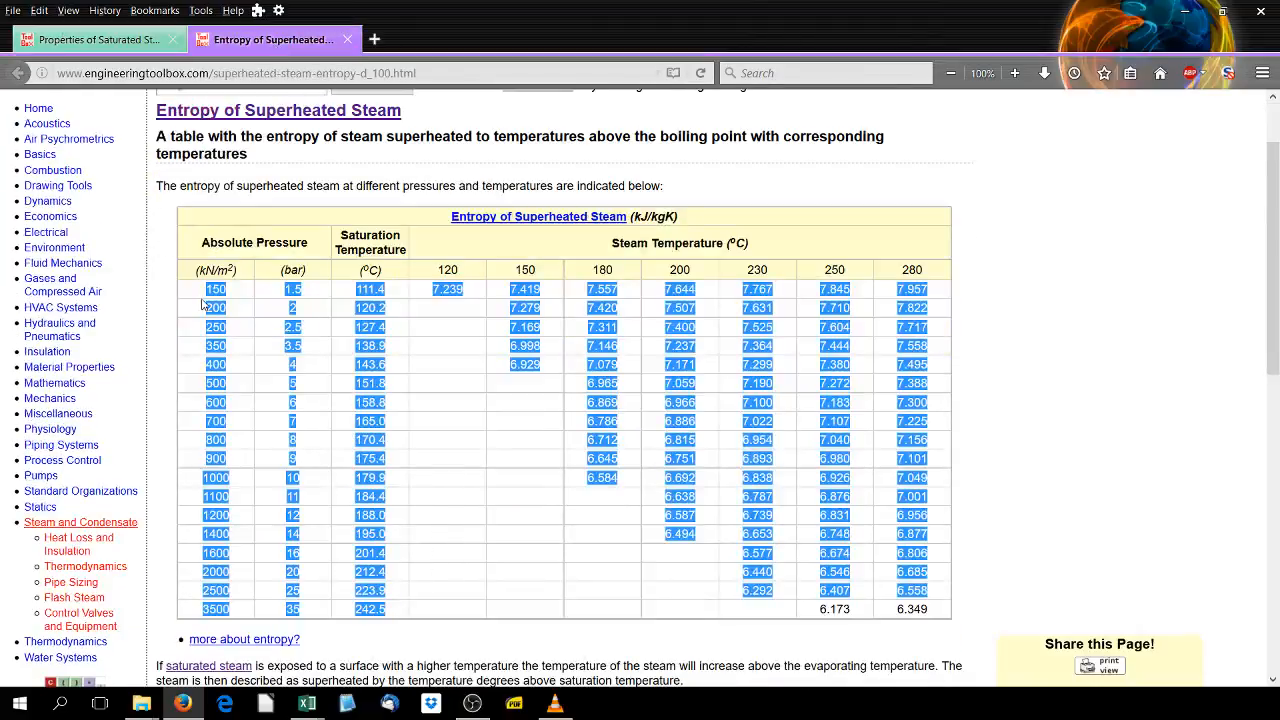
- Select the whole Entropy of Superheated Steam table and copy it
{"action": "left_click_drag", "start_coordinate": [200, 223], "coordinate": [943, 609]}
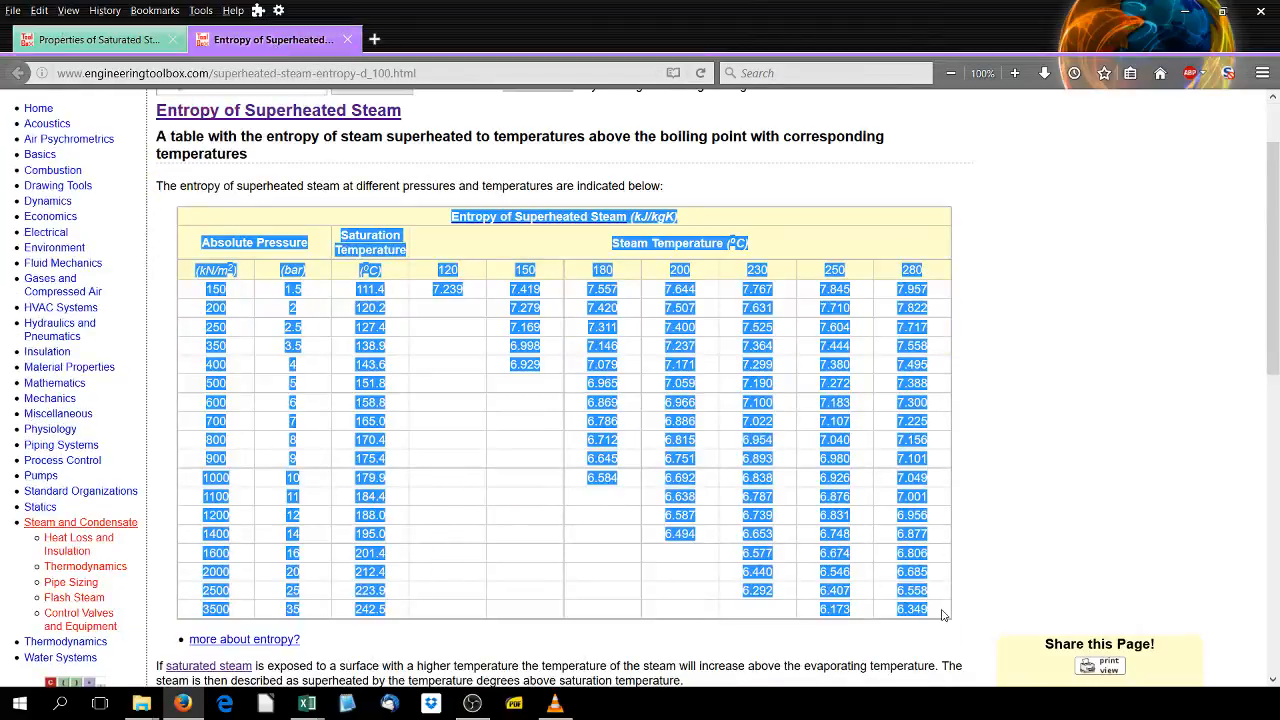
{"action": "right_click", "coordinate": [466, 364]}
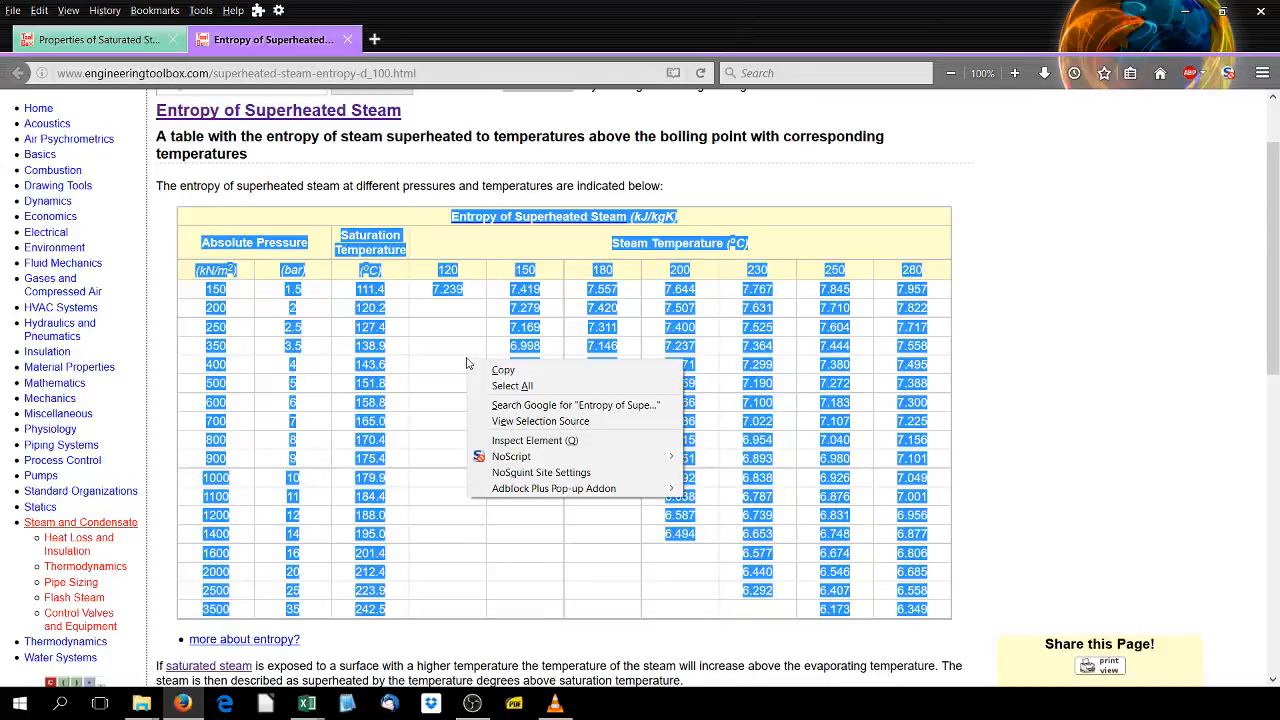
{"action": "left_click", "coordinate": [490, 372]}
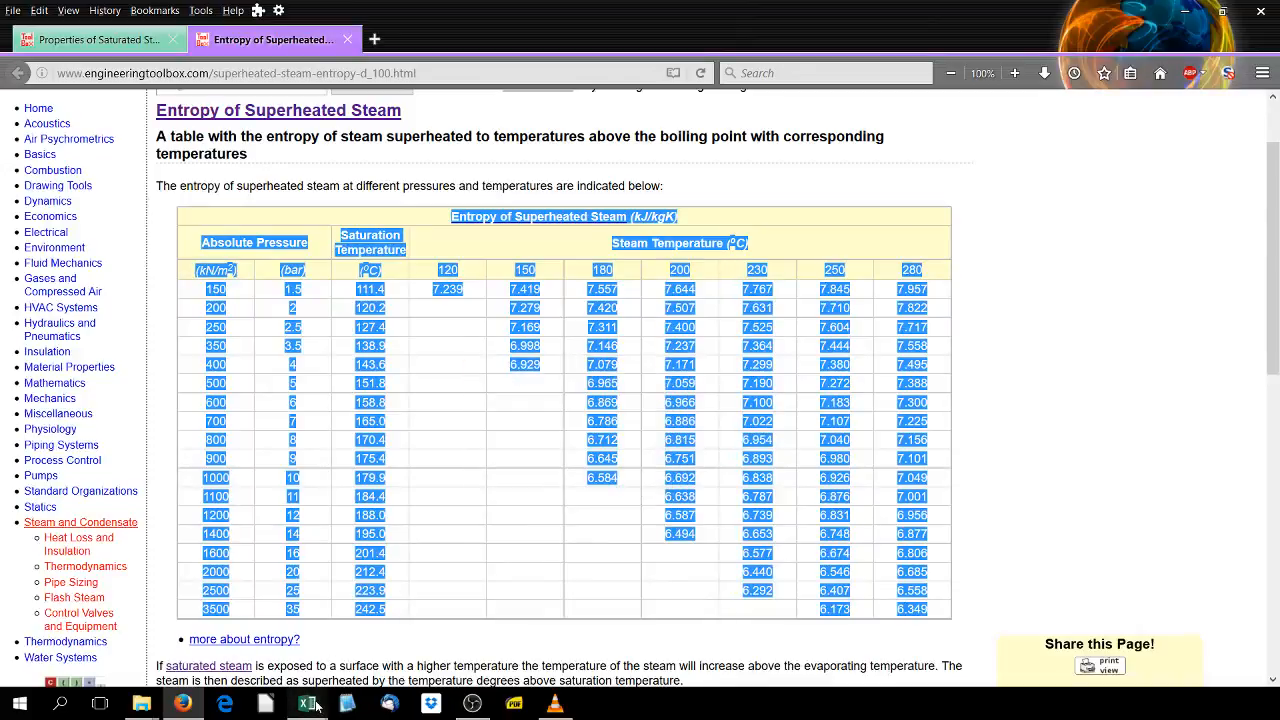
- Switch to the Excel workbook and paste the copied entropy table starting at cell B2
{"action": "mouse_move", "coordinate": [307, 703]}
{"action": "left_click", "coordinate": [355, 625]}
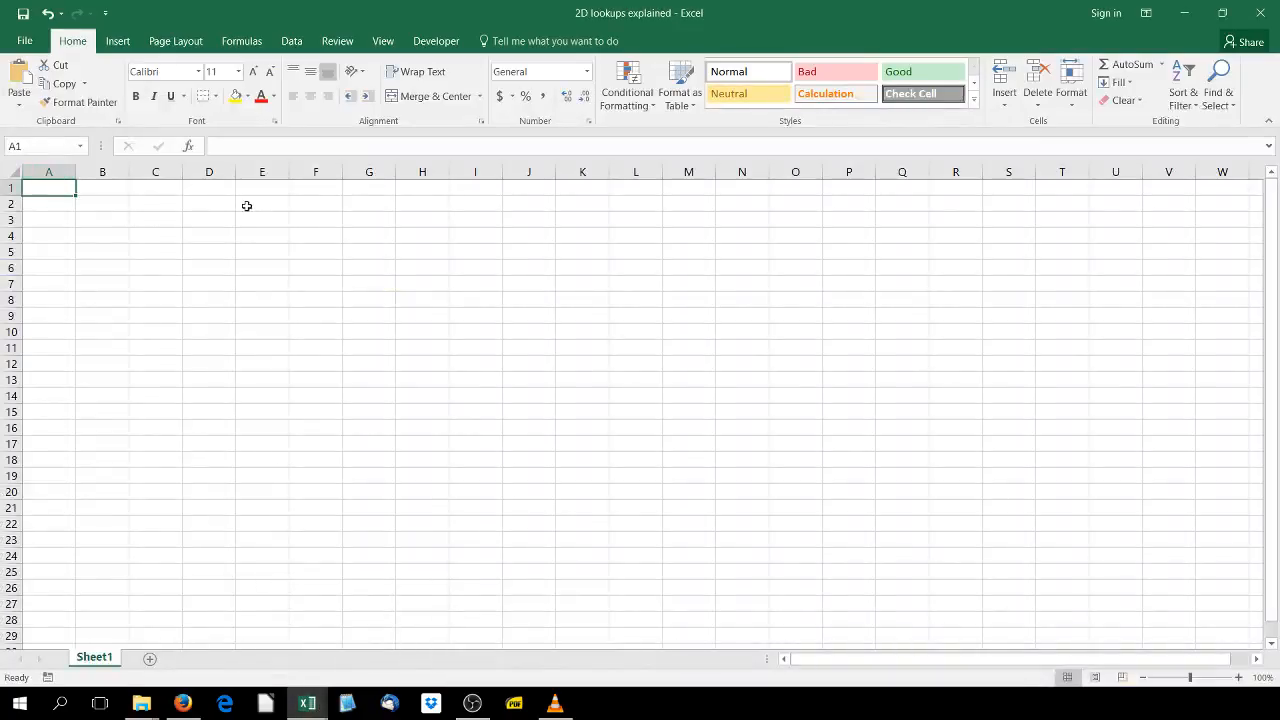
{"action": "left_click", "coordinate": [91, 201]}
{"action": "right_click", "coordinate": [91, 201]}
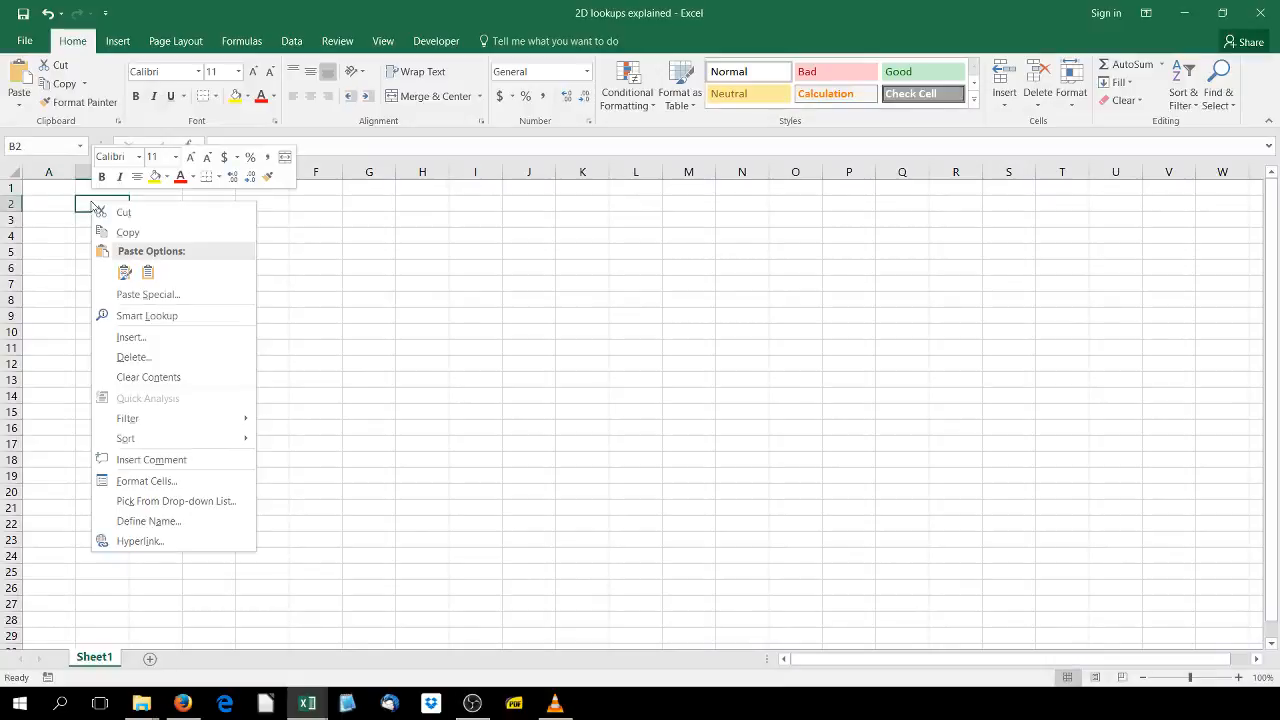
{"action": "left_click", "coordinate": [147, 274]}
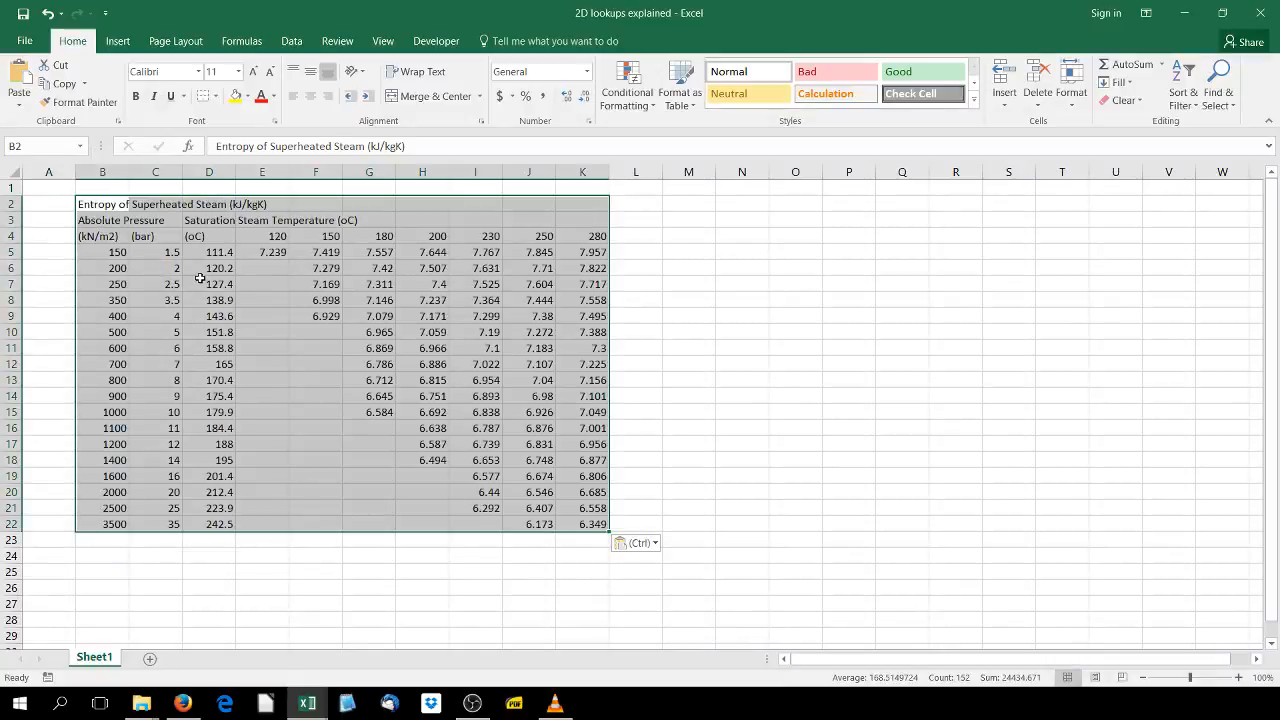
- Label cells M3 and N3 as INPUT 1 and INPUT 2
{"action": "left_click", "coordinate": [700, 217]}
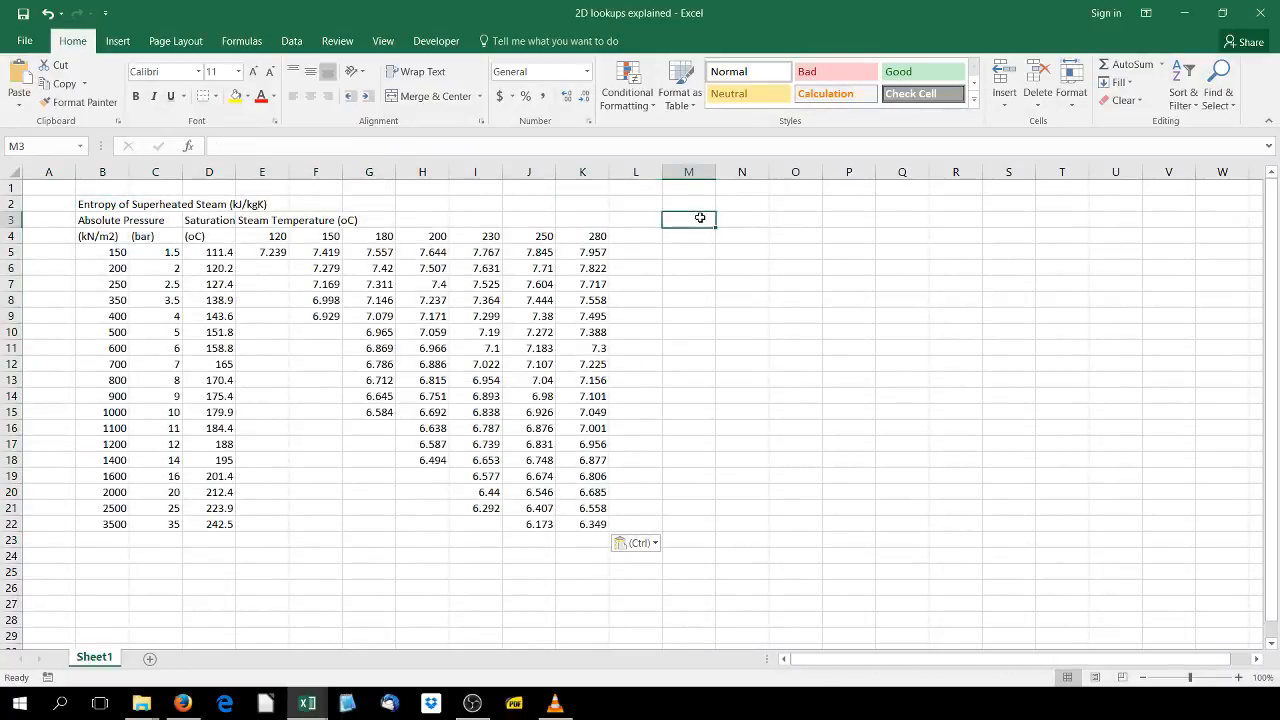
{"action": "type", "text": "INPUT 1"}
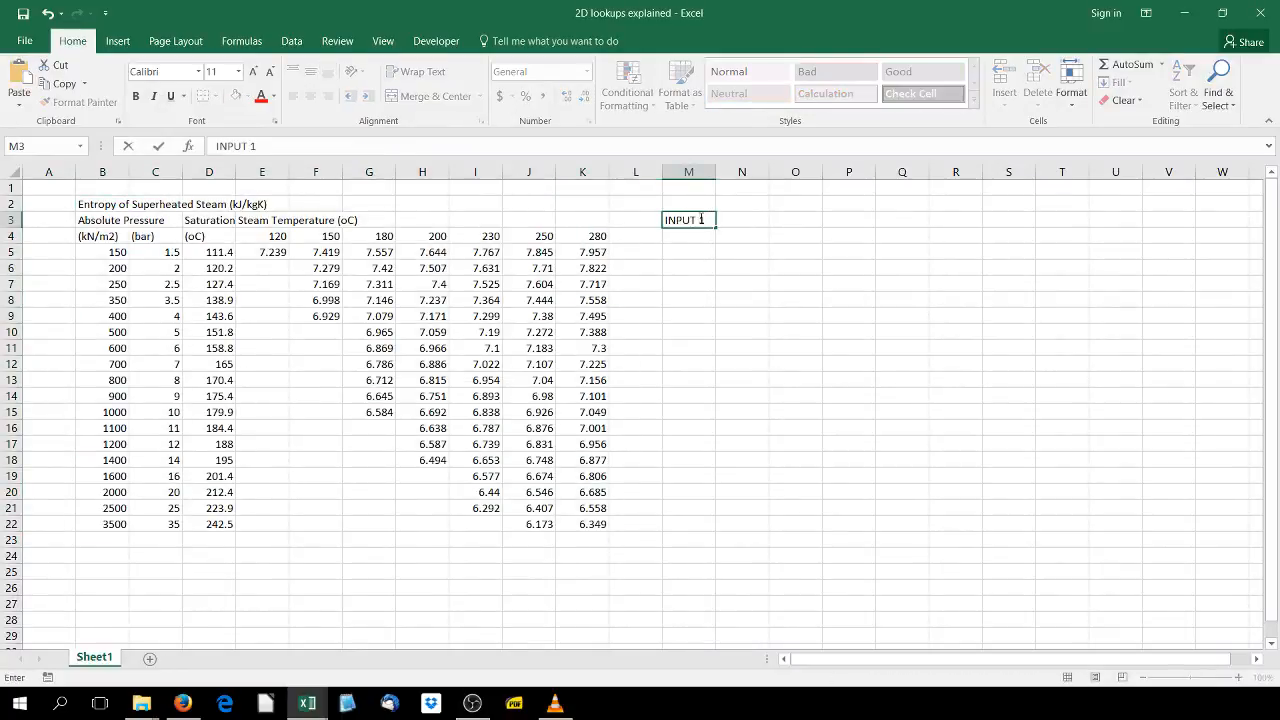
{"action": "key", "text": "Tab"}
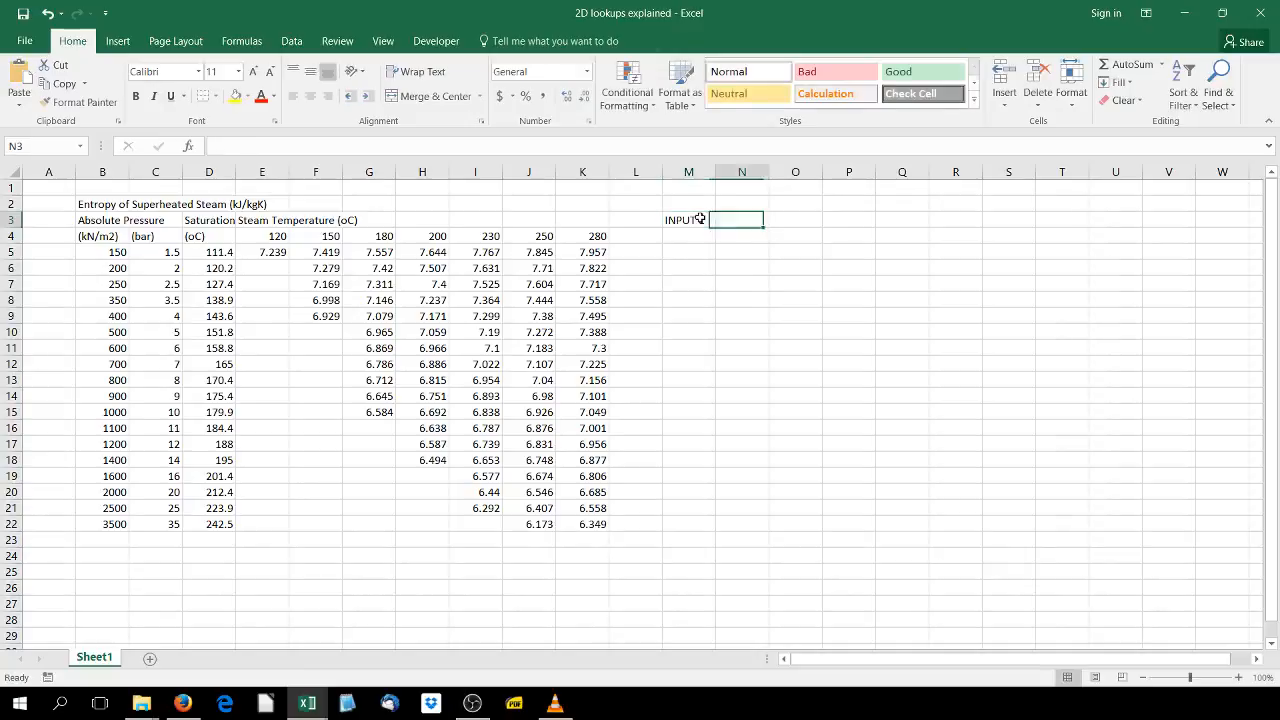
{"action": "type", "text": "INPUIT"}
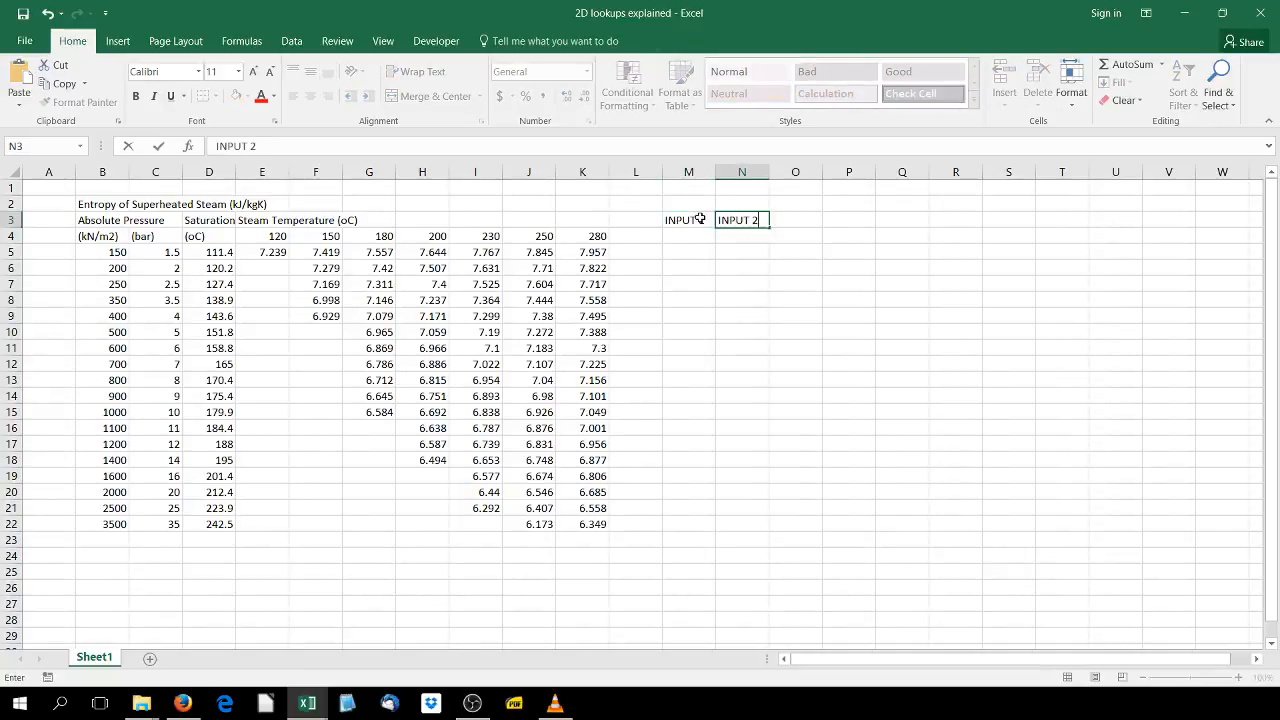
{"action": "key", "text": "Return"}
{"action": "key", "text": "Return"}
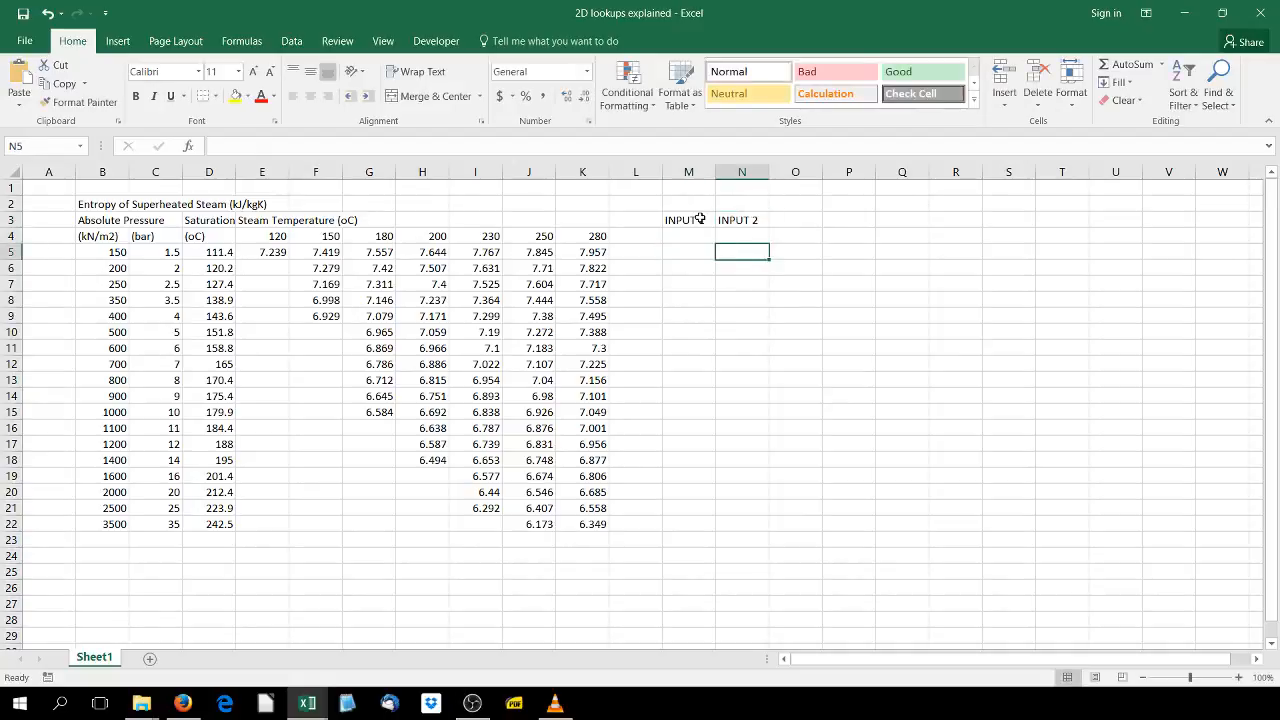
- Enter the labels PRESSURE and TEMP in cells M5 and N5
{"action": "key", "text": "BackSpace"}
{"action": "key", "text": "Left"}
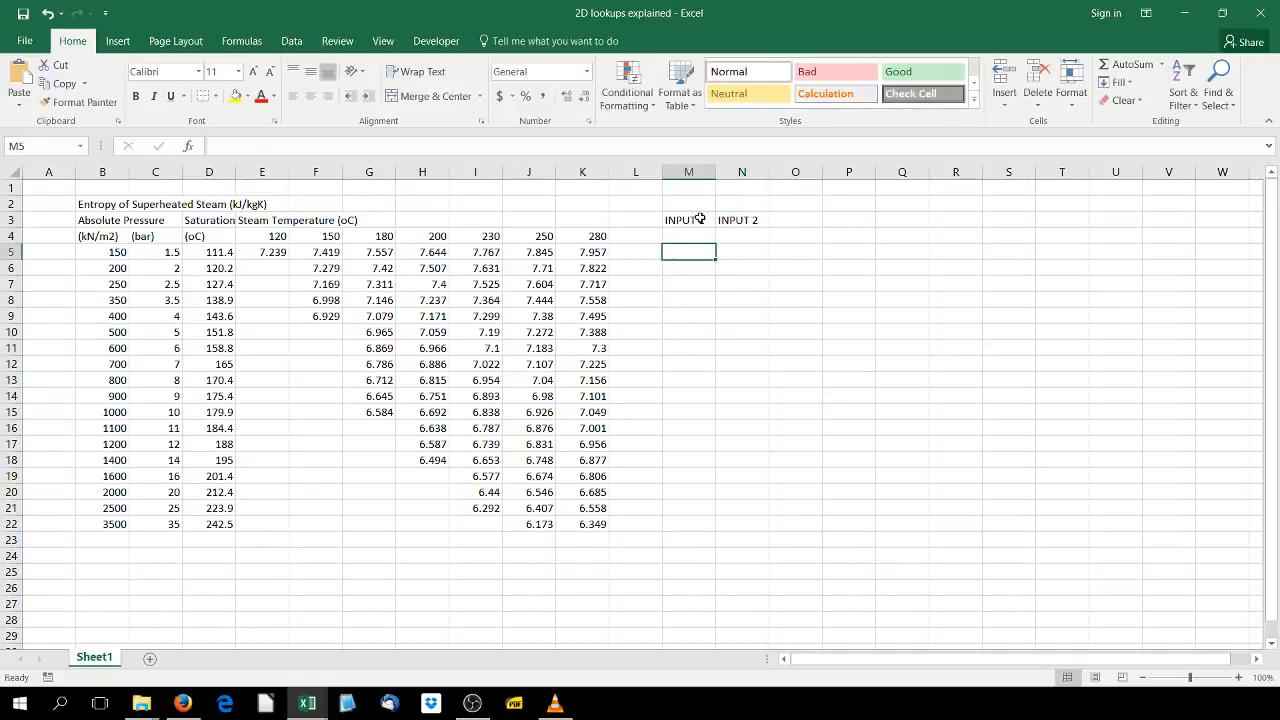
{"action": "type", "text": "PRESS"}
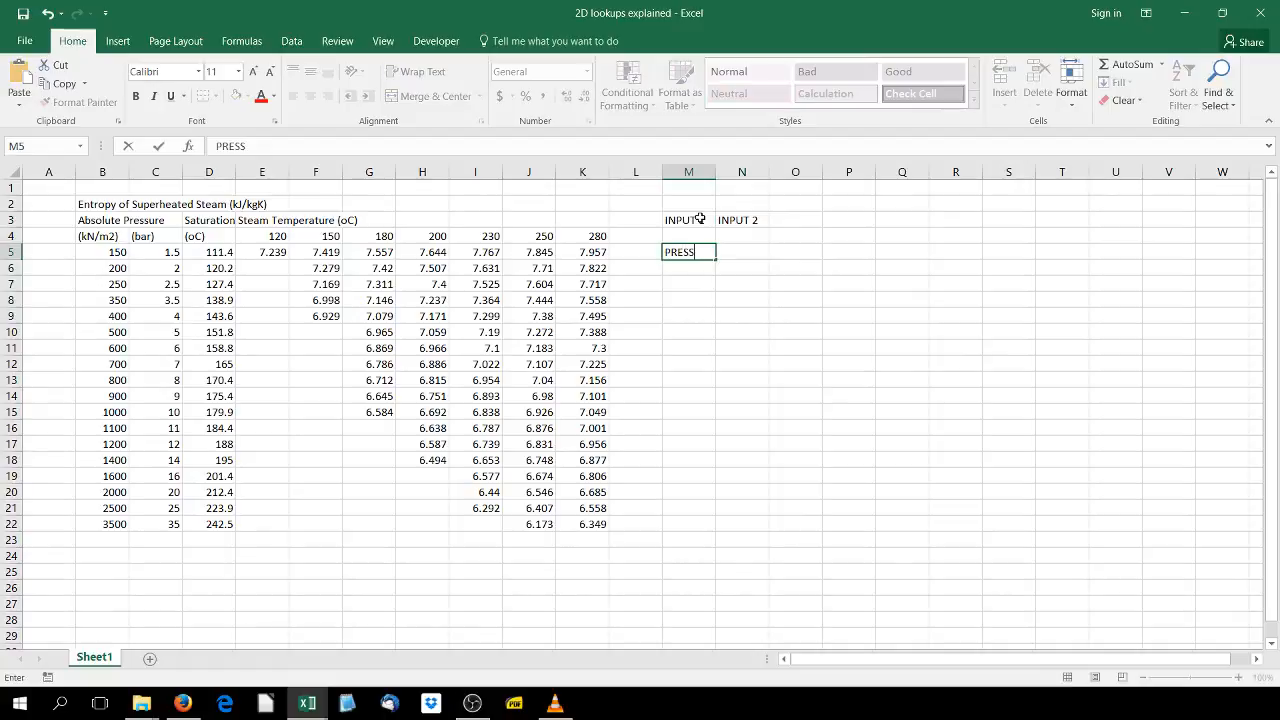
{"action": "type", "text": "URE"}
{"action": "key", "text": "Tab"}
{"action": "type", "text": "TEMP"}
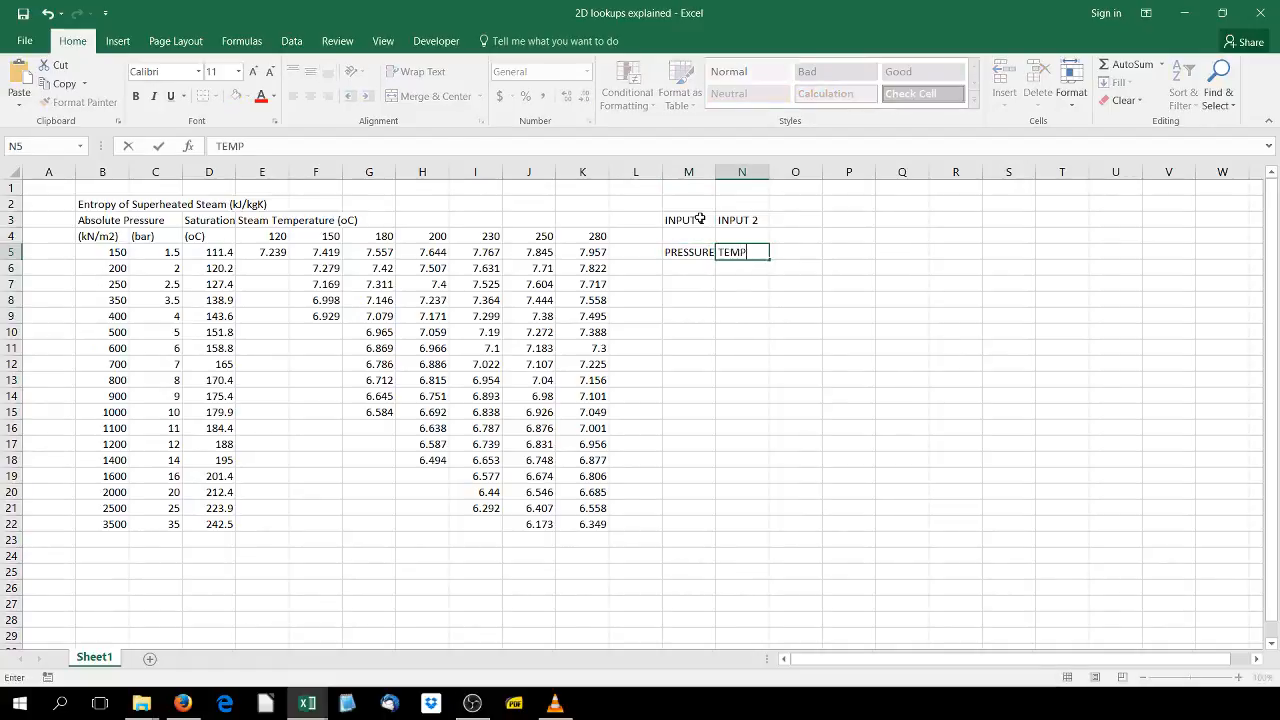
{"action": "key", "text": "Tab"}
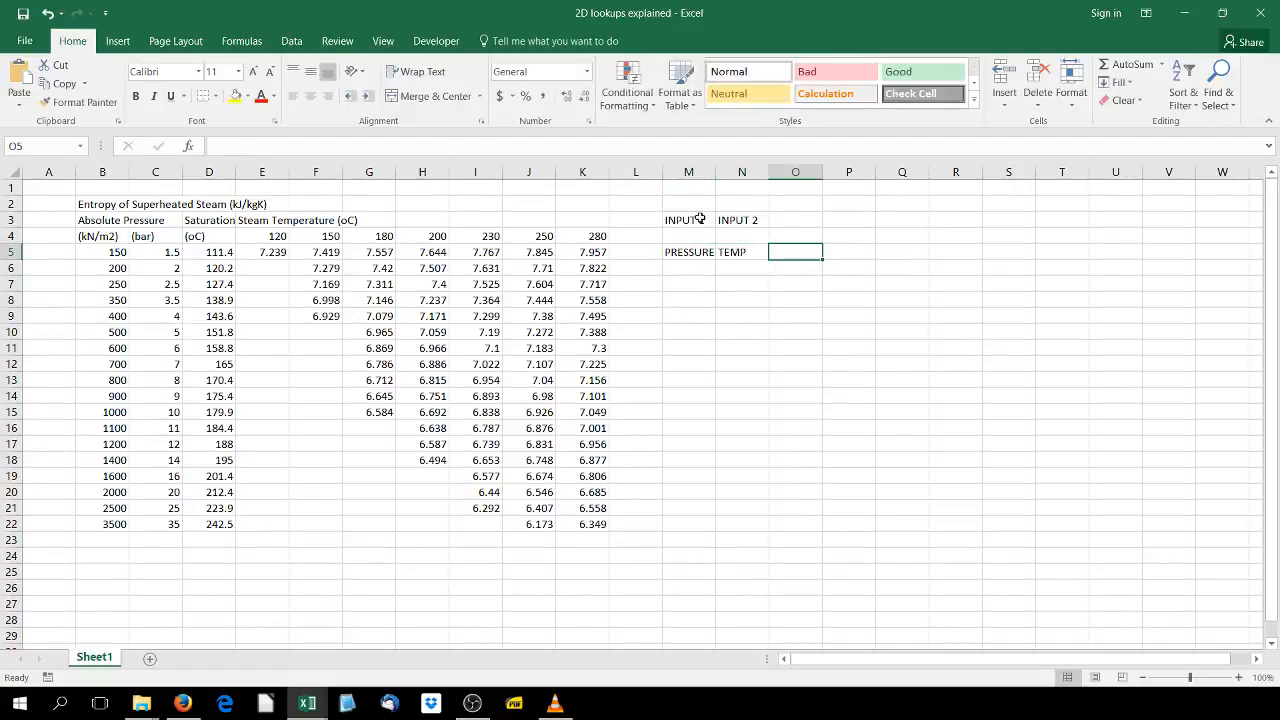
- Enter 500 as the pressure input in cell M4
{"action": "key", "text": "Left"}
{"action": "key", "text": "Left"}
{"action": "key", "text": "Up"}
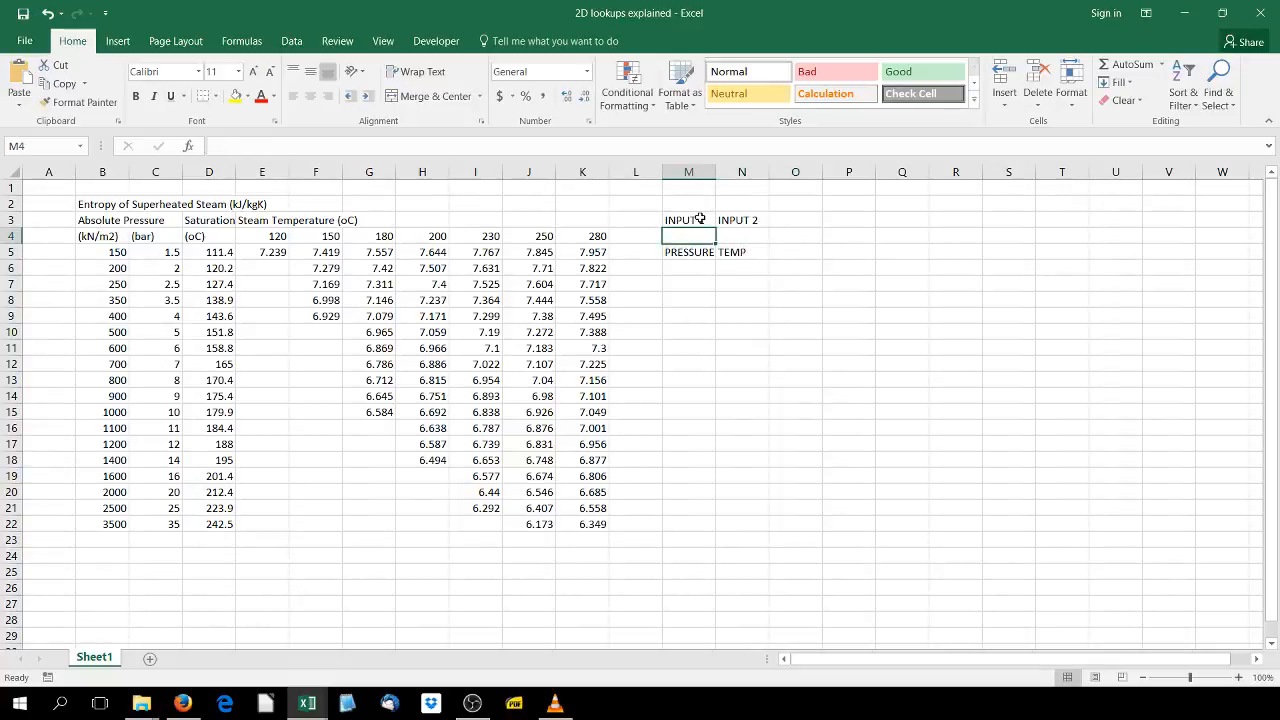
{"action": "type", "text": "4"}
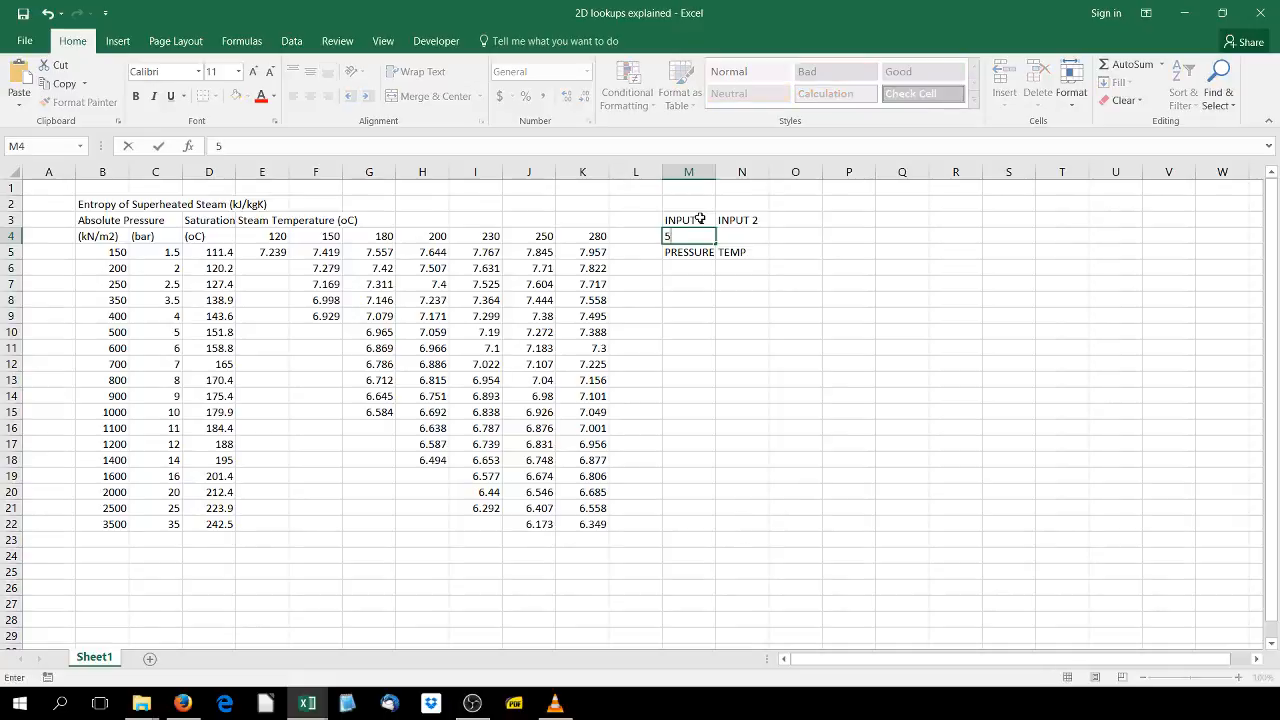
{"action": "type", "text": "00"}
{"action": "key", "text": "Tab"}
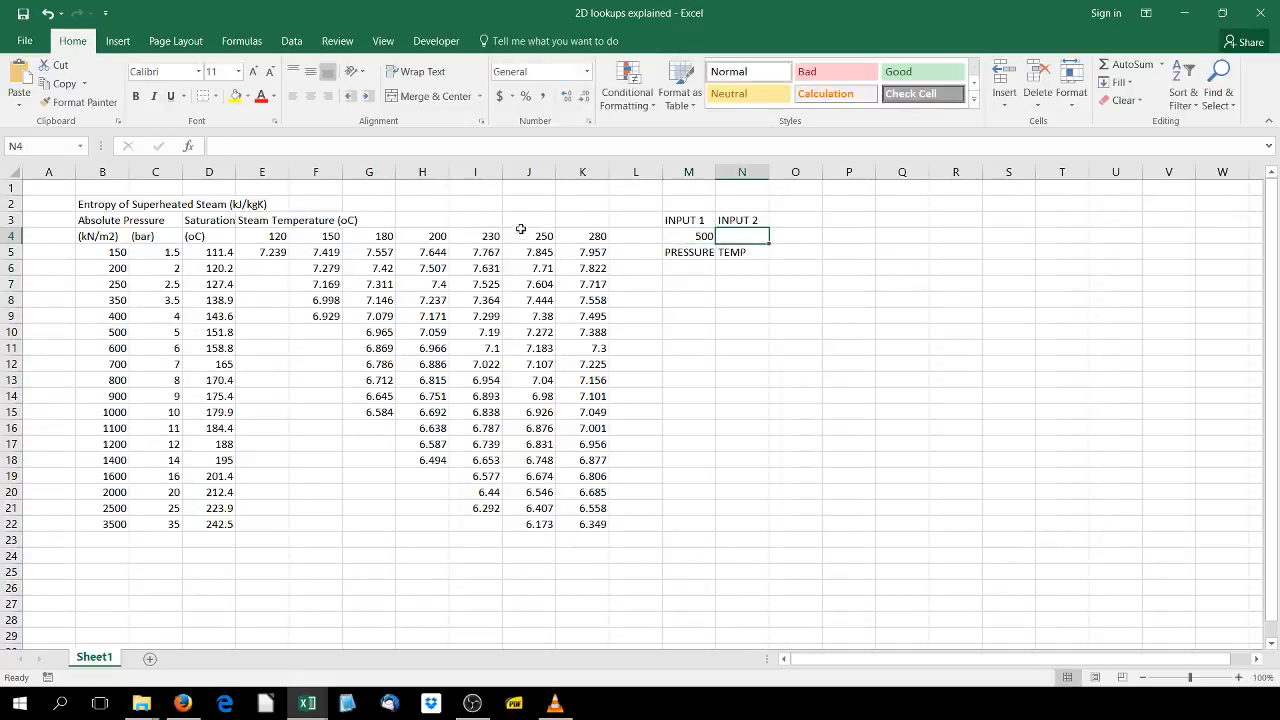
- Enter 200 as the temperature input in cell N4
{"action": "type", "text": "200"}
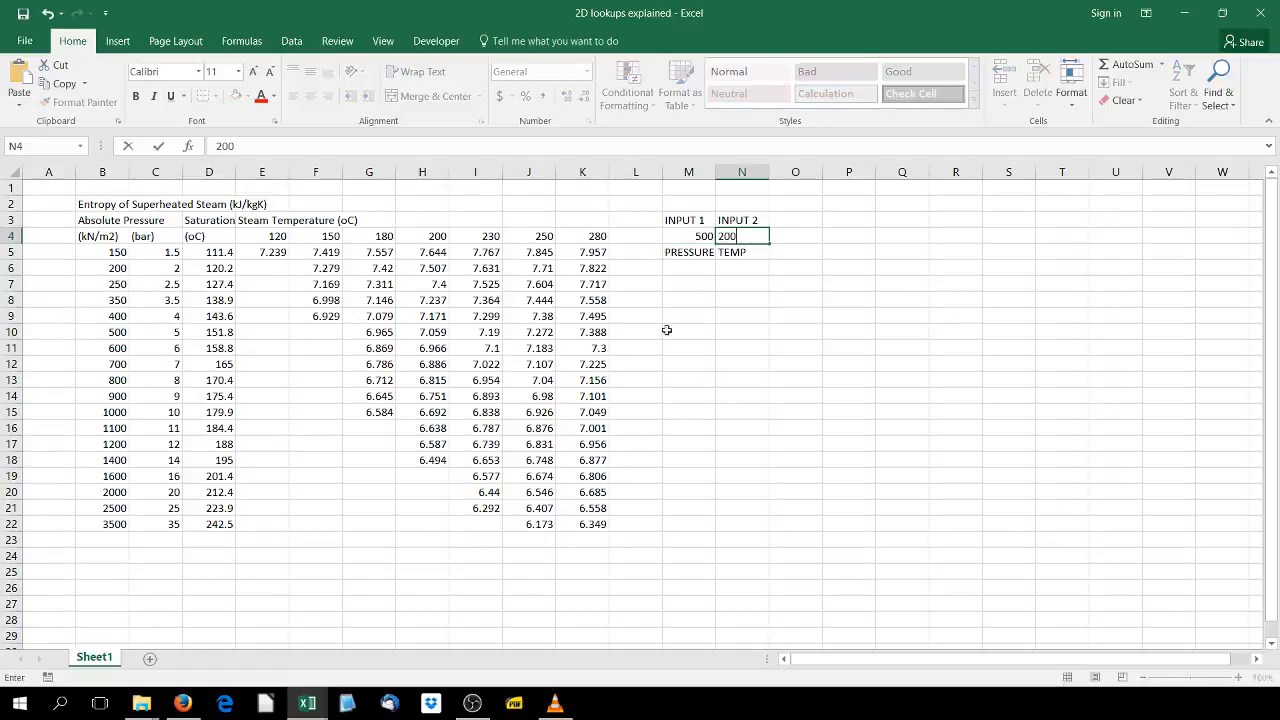
{"action": "left_click", "coordinate": [758, 277]}
- Add the unit labels kPa and deg C in cells M6 and N6
{"action": "left_click", "coordinate": [700, 269]}
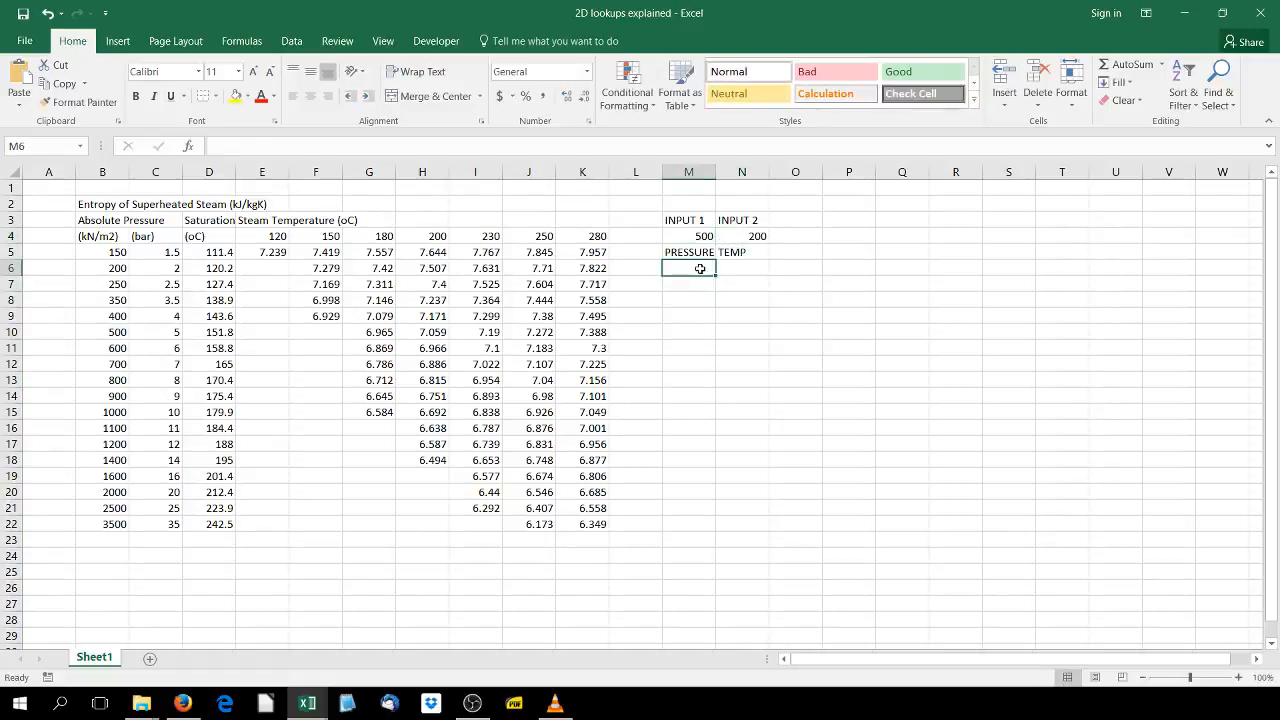
{"action": "type", "text": "K"}
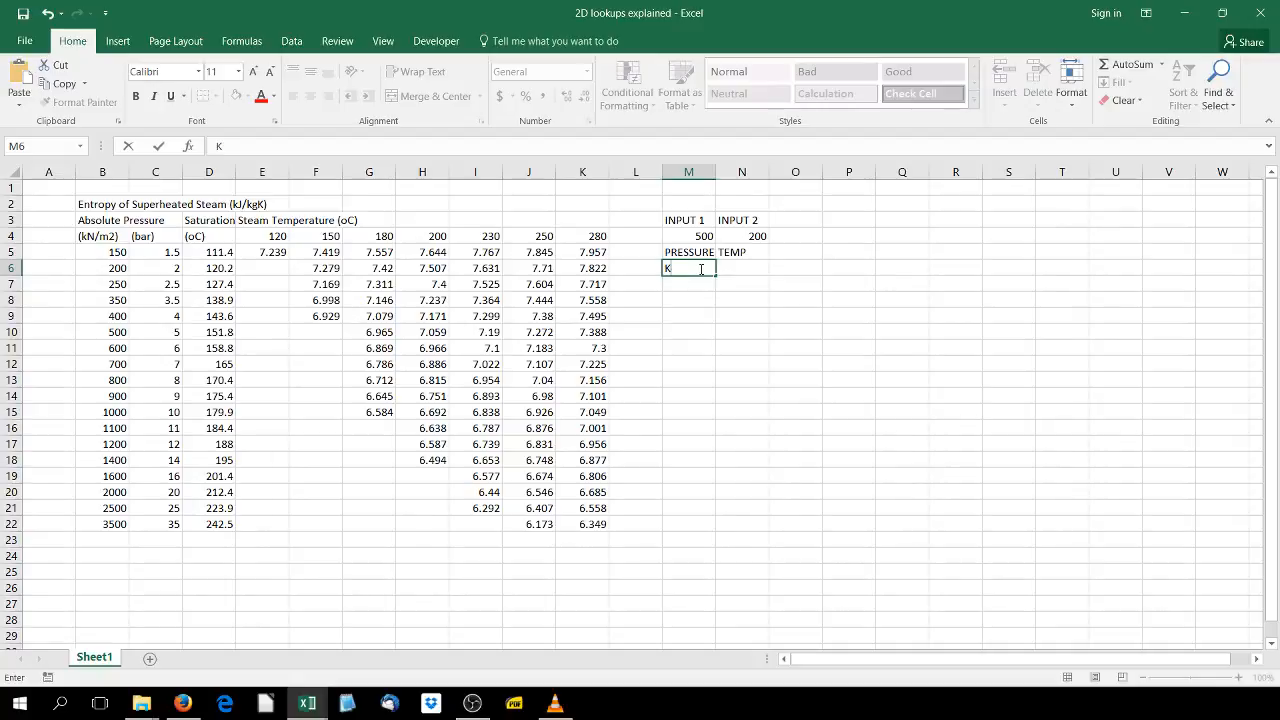
{"action": "type", "text": "N/"}
{"action": "key", "text": "BackSpace"}
{"action": "key", "text": "BackSpace"}
{"action": "key", "text": "Tab"}
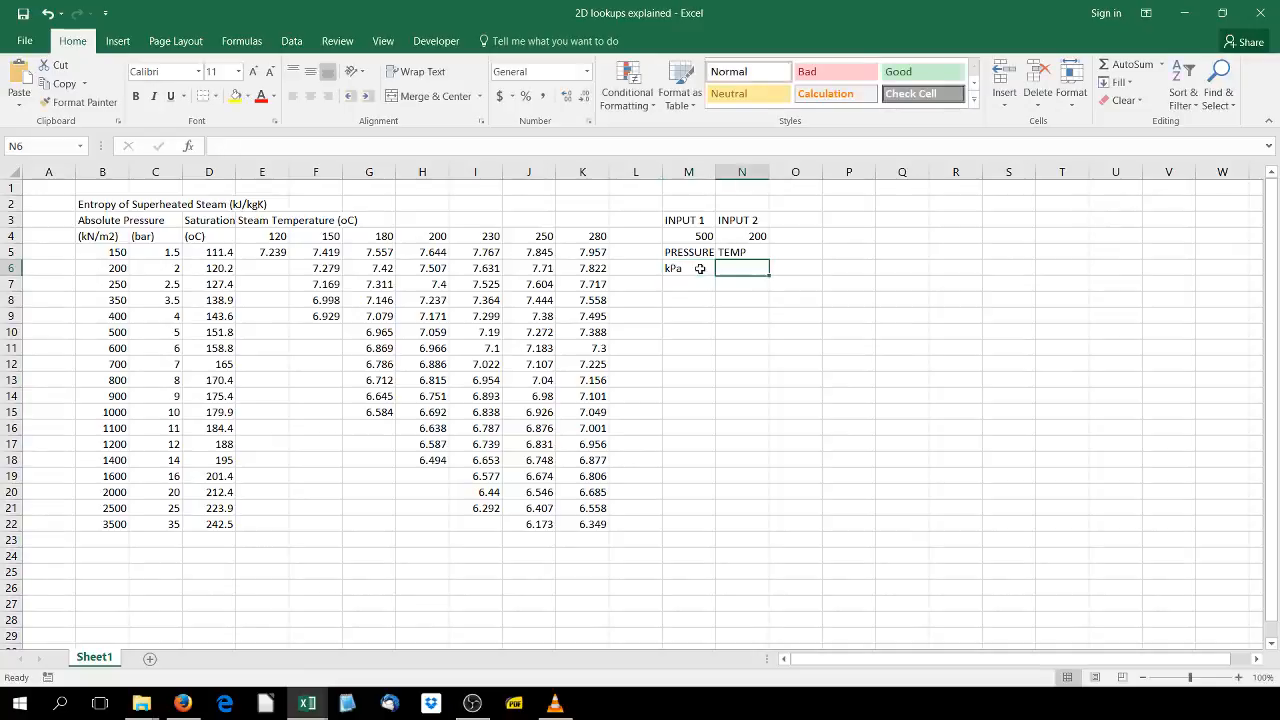
{"action": "type", "text": "deg"}
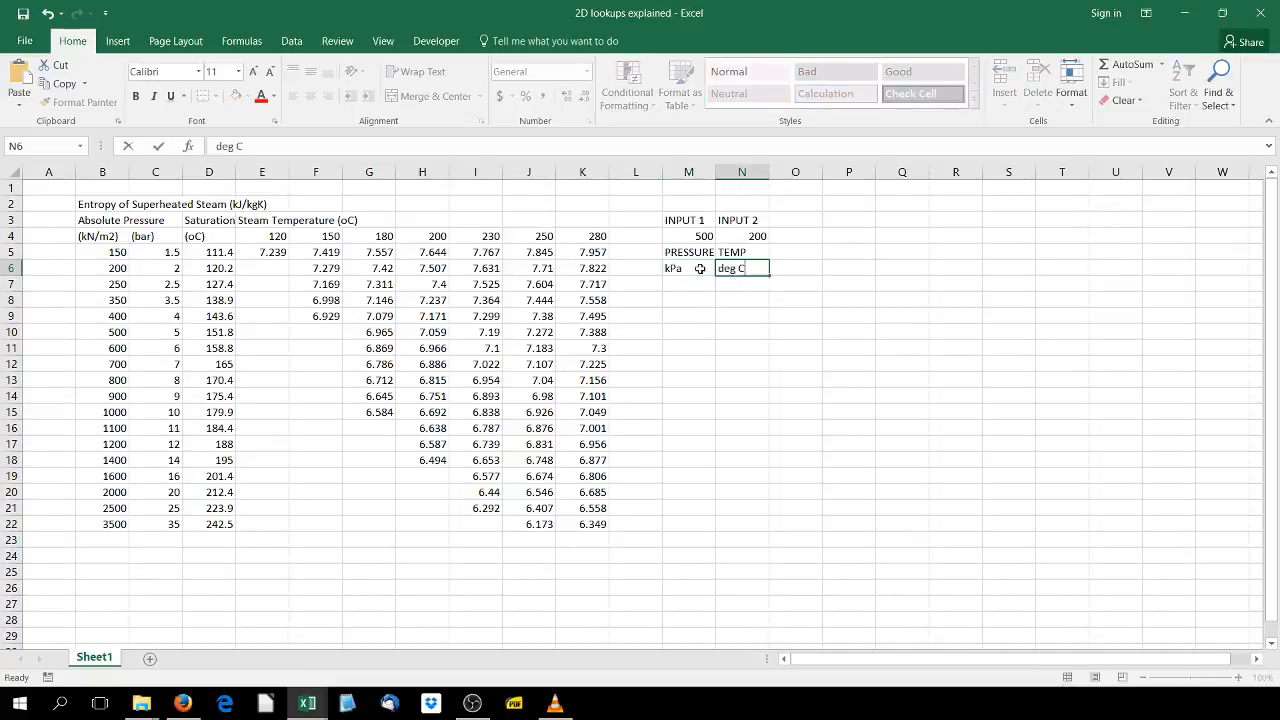
{"action": "type", "text": " C"}
{"action": "key", "text": "Up"}
{"action": "key", "text": "Up"}
{"action": "key", "text": "Left"}
{"action": "key", "text": "Right"}
{"action": "key", "text": "Right"}
{"action": "key", "text": "Right"}
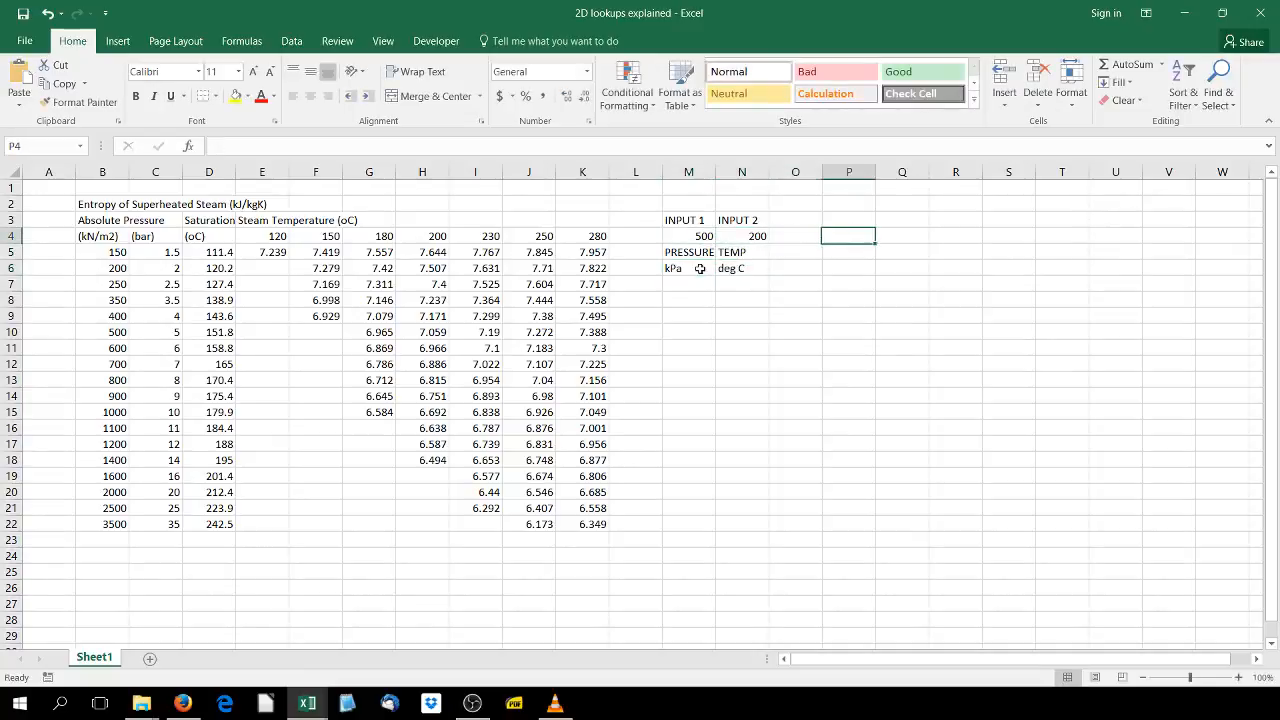
{"action": "key", "text": "Up"}
{"action": "type", "text": "mat"}
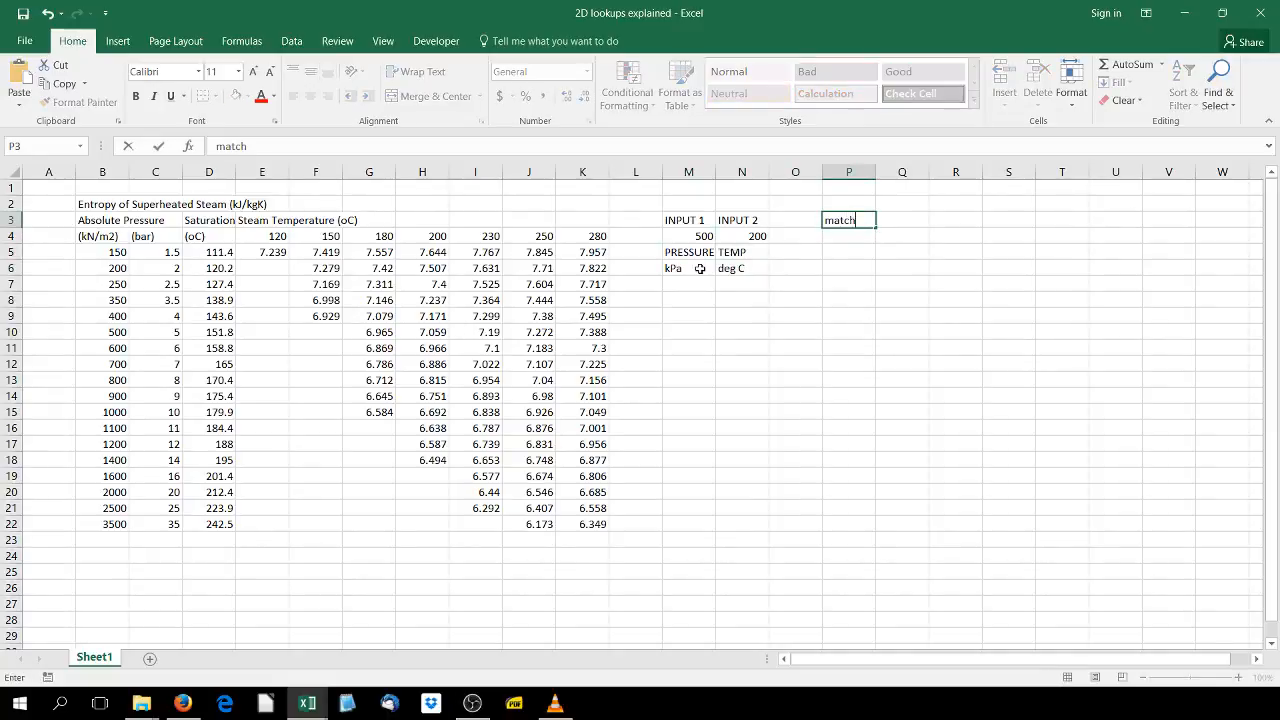
{"action": "key", "text": "BackSpace"}
{"action": "key", "text": "BackSpace"}
{"action": "key", "text": "BackSpace"}
{"action": "key", "text": "BackSpace"}
{"action": "key", "text": "BackSpace"}
{"action": "key", "text": "Down"}
{"action": "key", "text": "Down"}
{"action": "key", "text": "Down"}
{"action": "key", "text": "Down"}
{"action": "key", "text": "Down"}
{"action": "key", "text": "Left"}
{"action": "key", "text": "Left"}
{"action": "key", "text": "Left"}
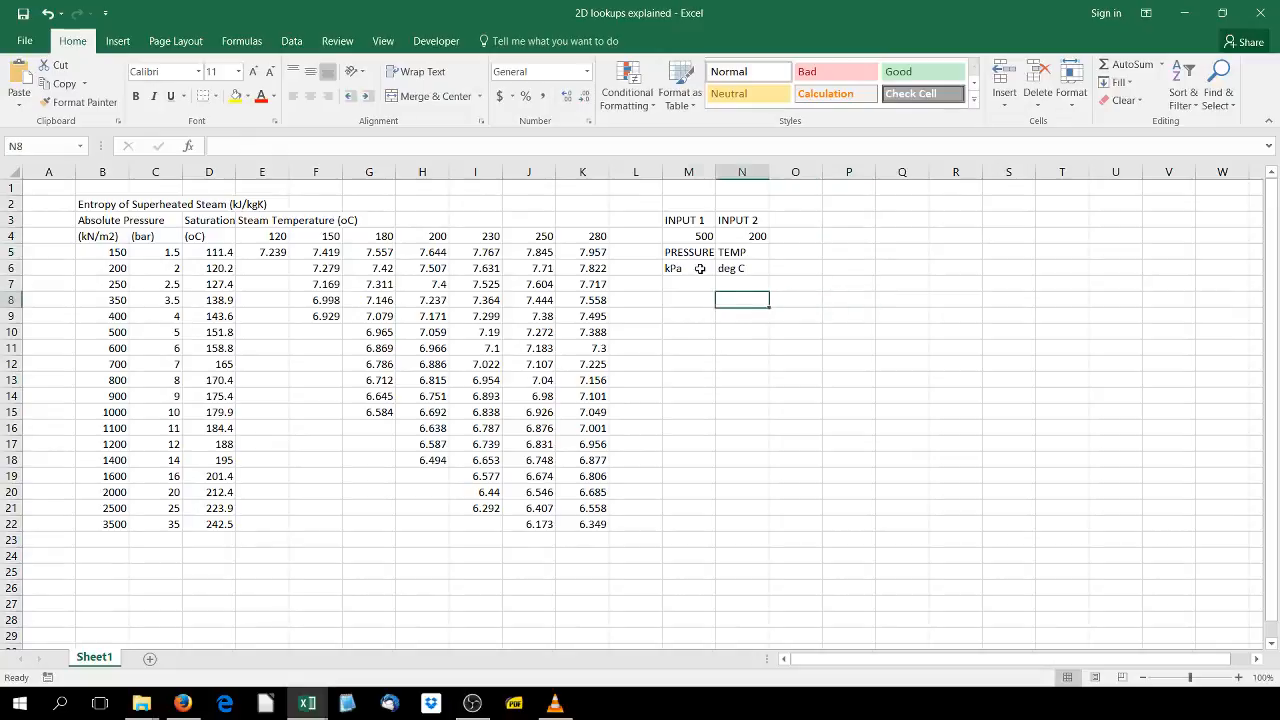
- Enter the label match in cells M8 and N8
{"action": "type", "text": "match"}
{"action": "key", "text": "Tab"}
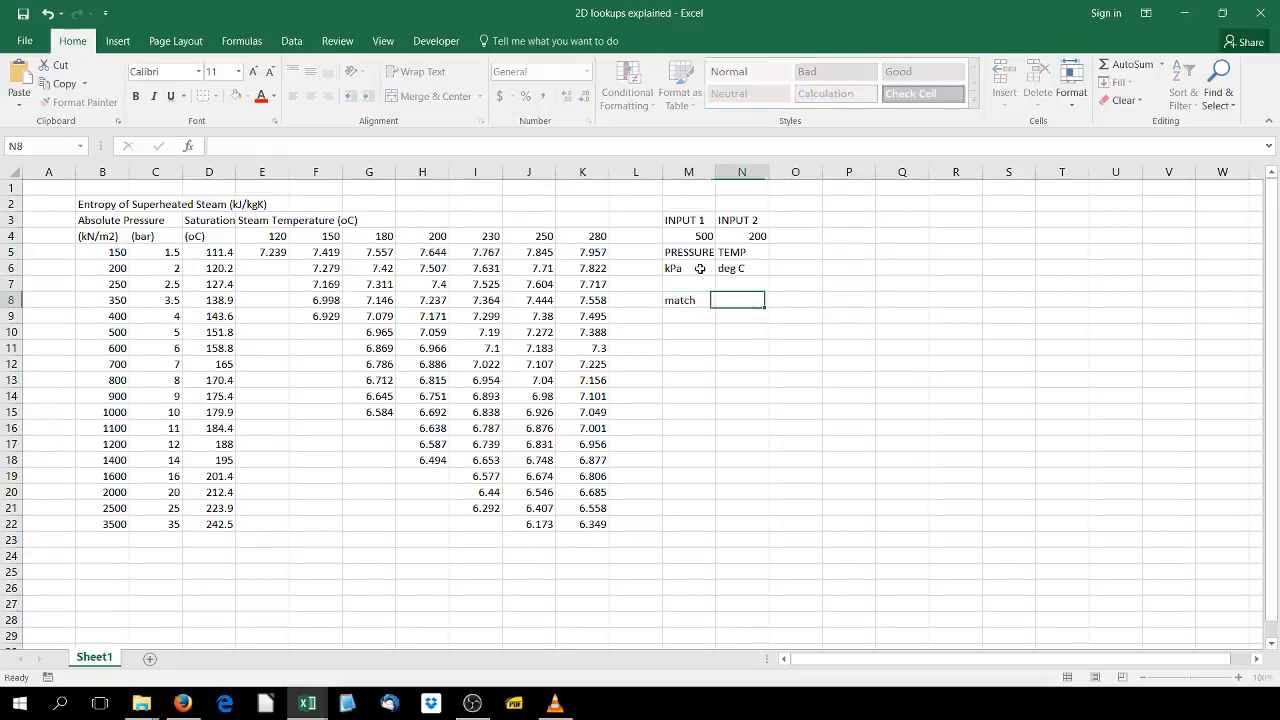
{"action": "type", "text": "match"}
{"action": "key", "text": "Return"}
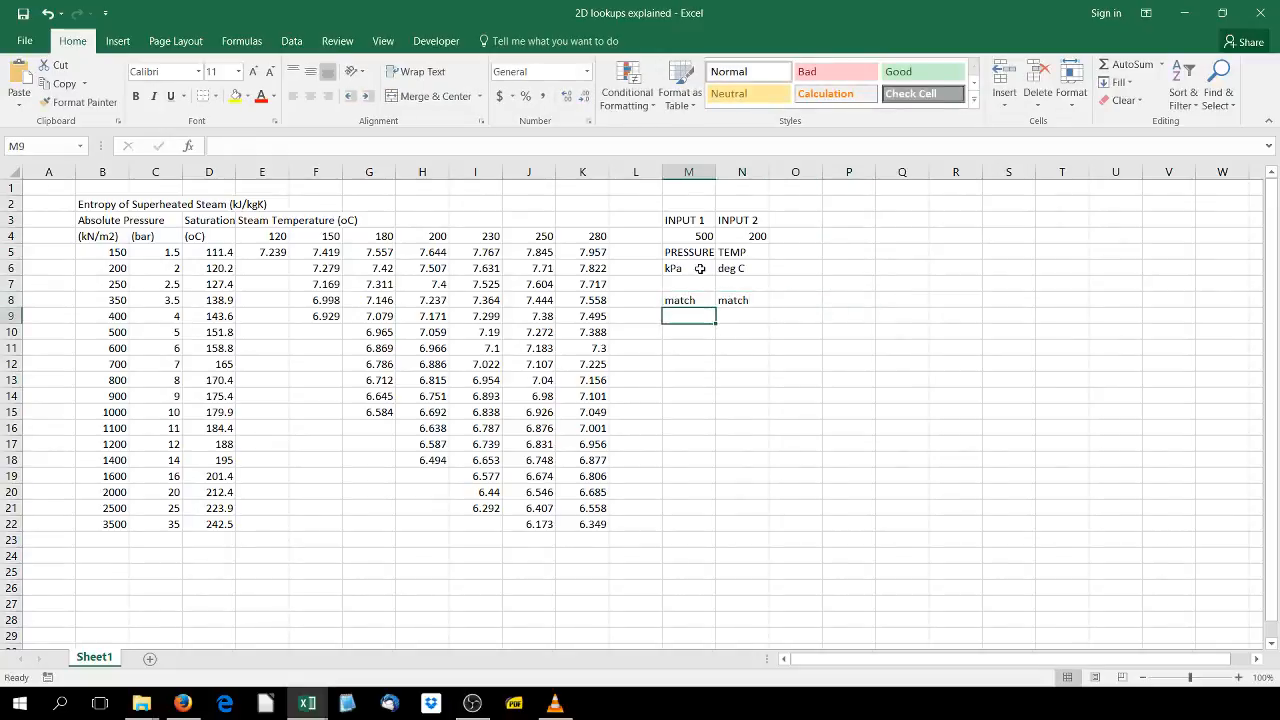
- Enter =MATCH(M4,B5:B22,0) in M9 to find the pressure's row position in the pressure column
{"action": "type", "text": "=mat"}
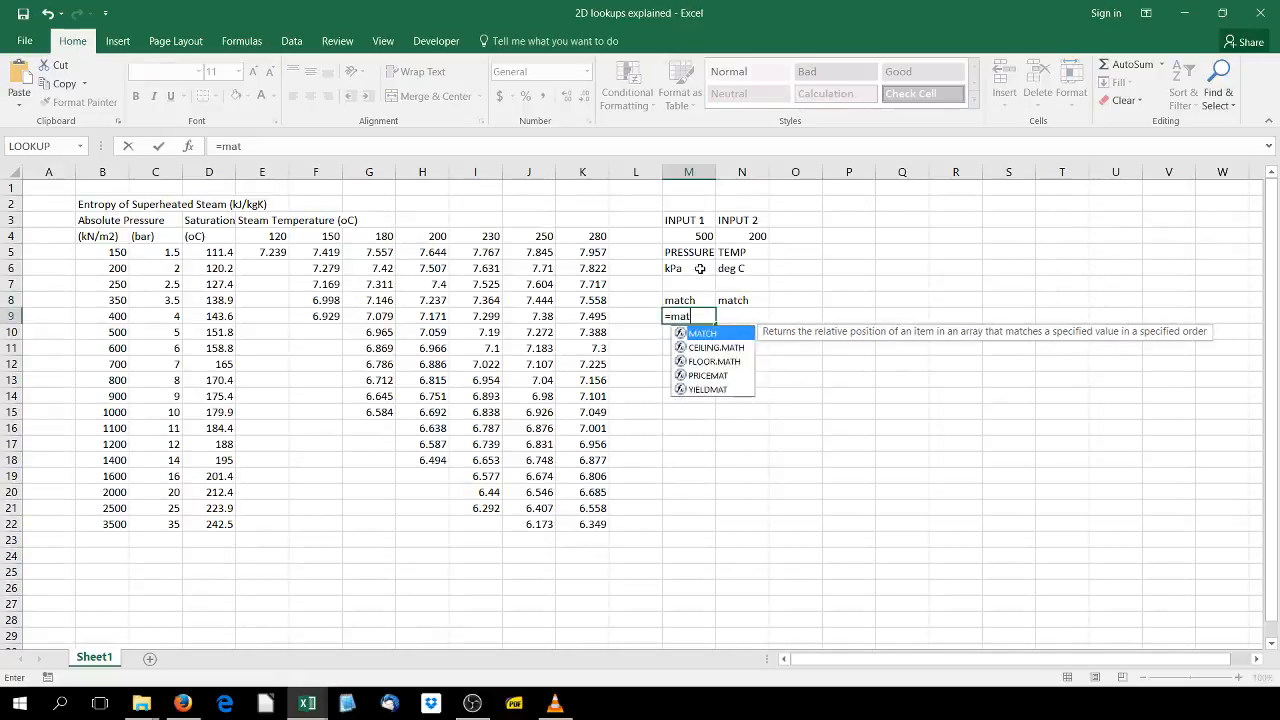
{"action": "type", "text": "ch("}
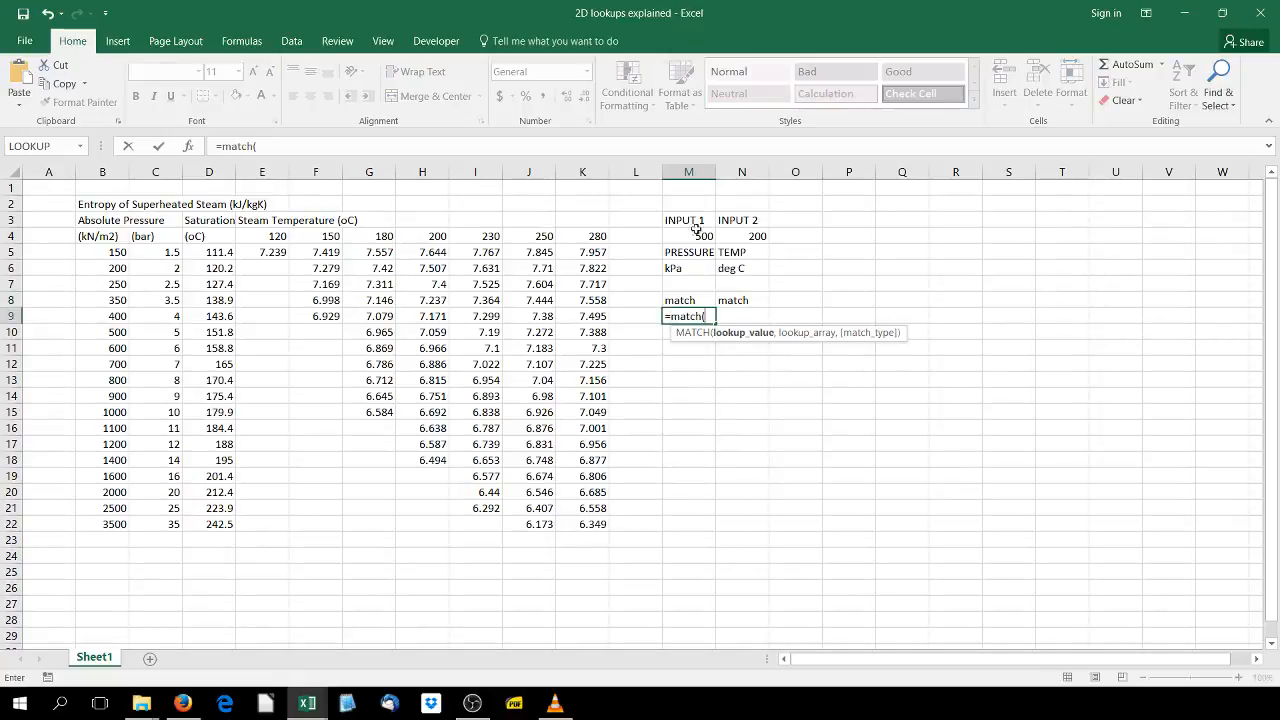
{"action": "left_click", "coordinate": [694, 236]}
{"action": "type", "text": ","}
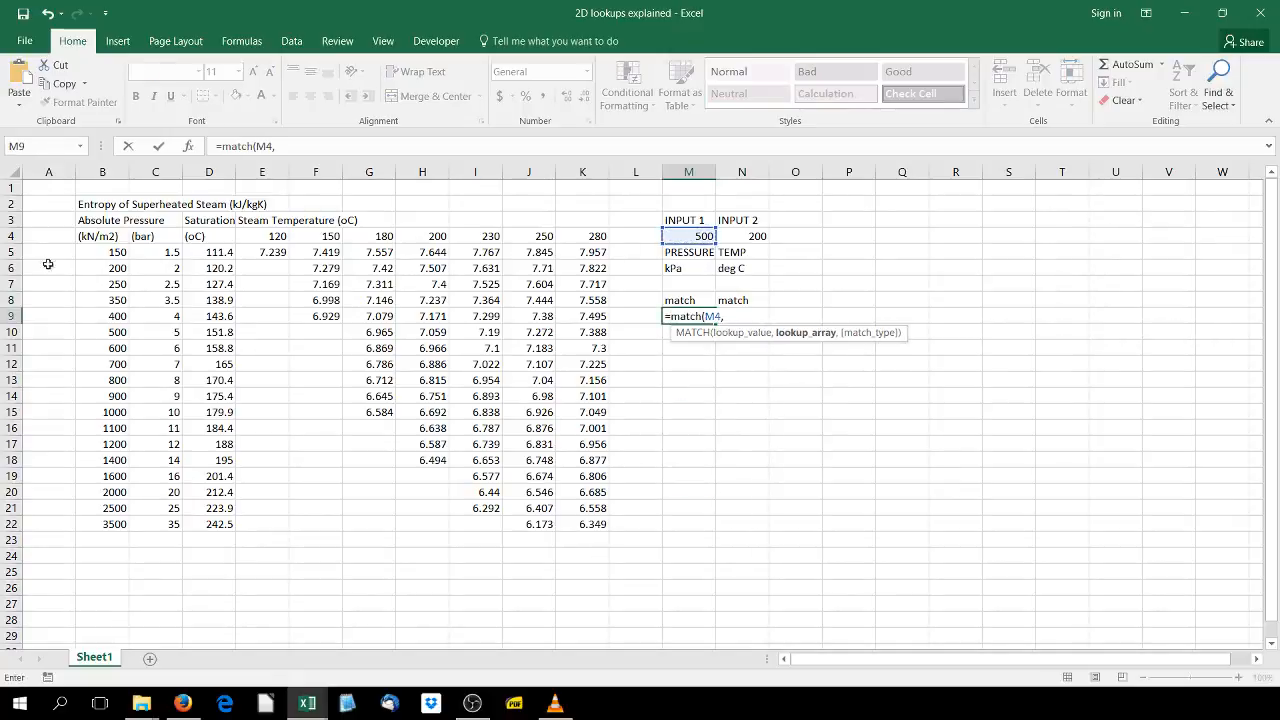
{"action": "left_click_drag", "start_coordinate": [106, 252], "coordinate": [117, 516]}
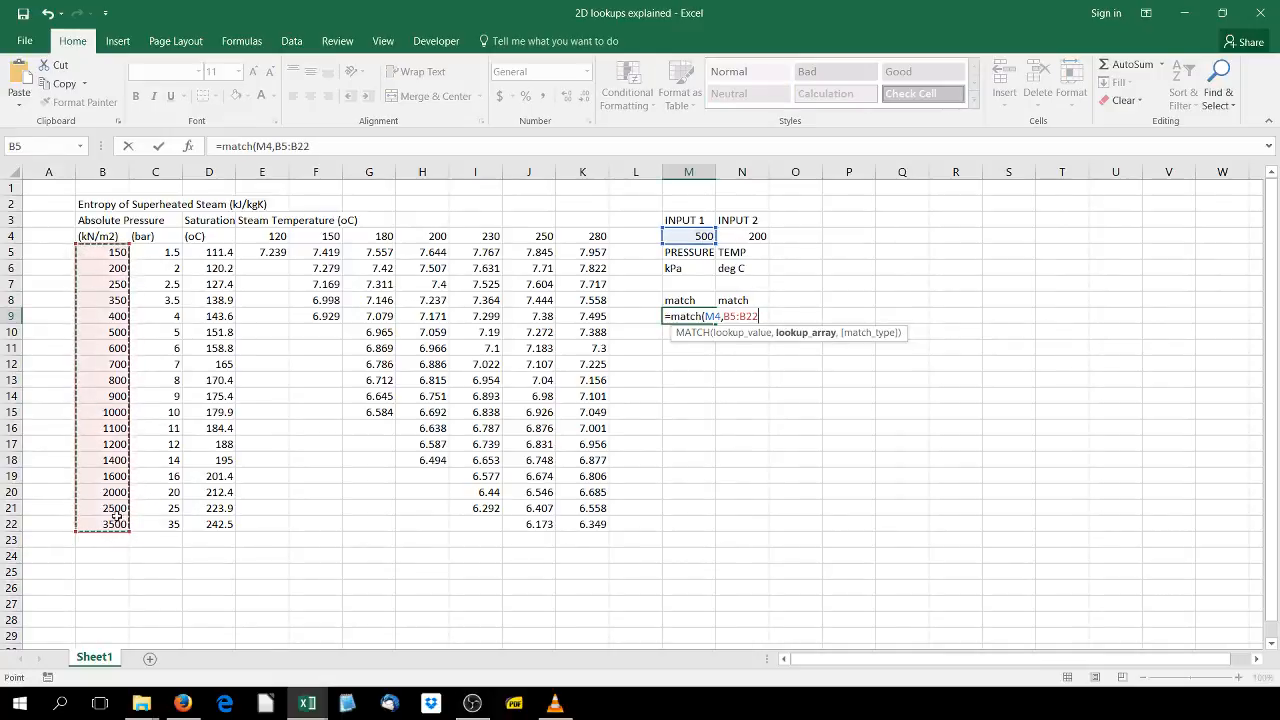
{"action": "type", "text": ",0"}
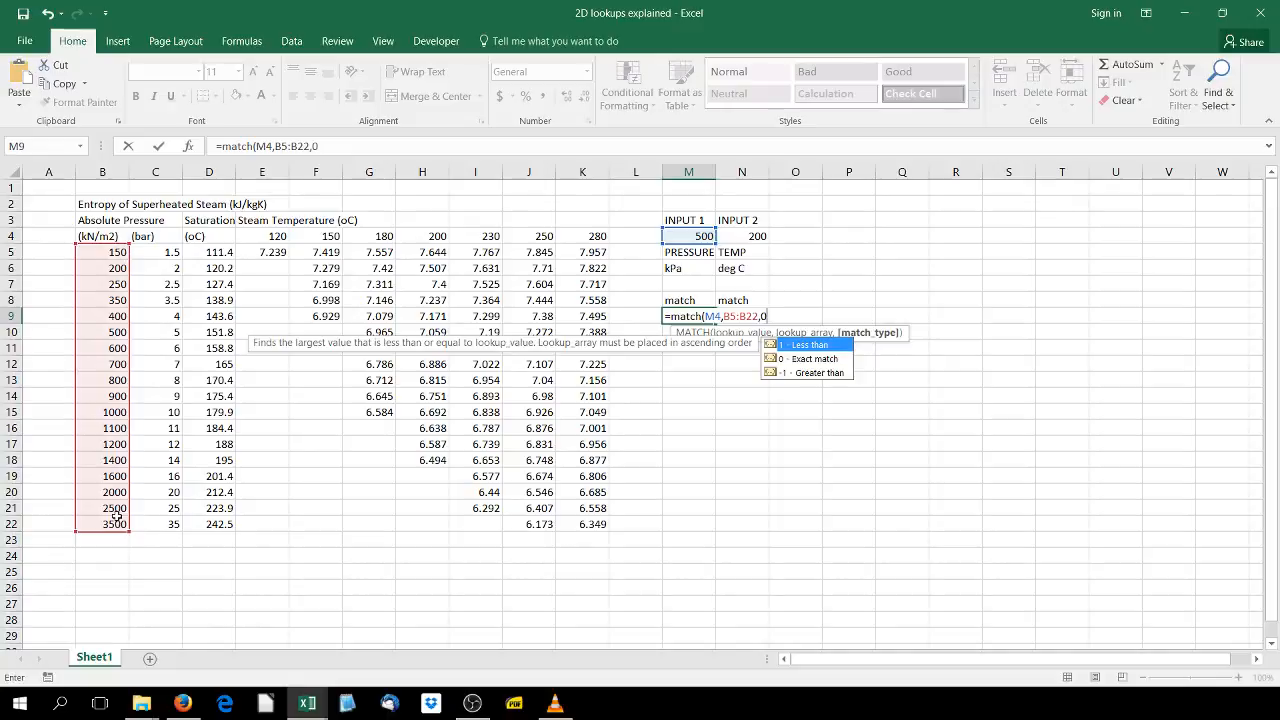
{"action": "type", "text": ")"}
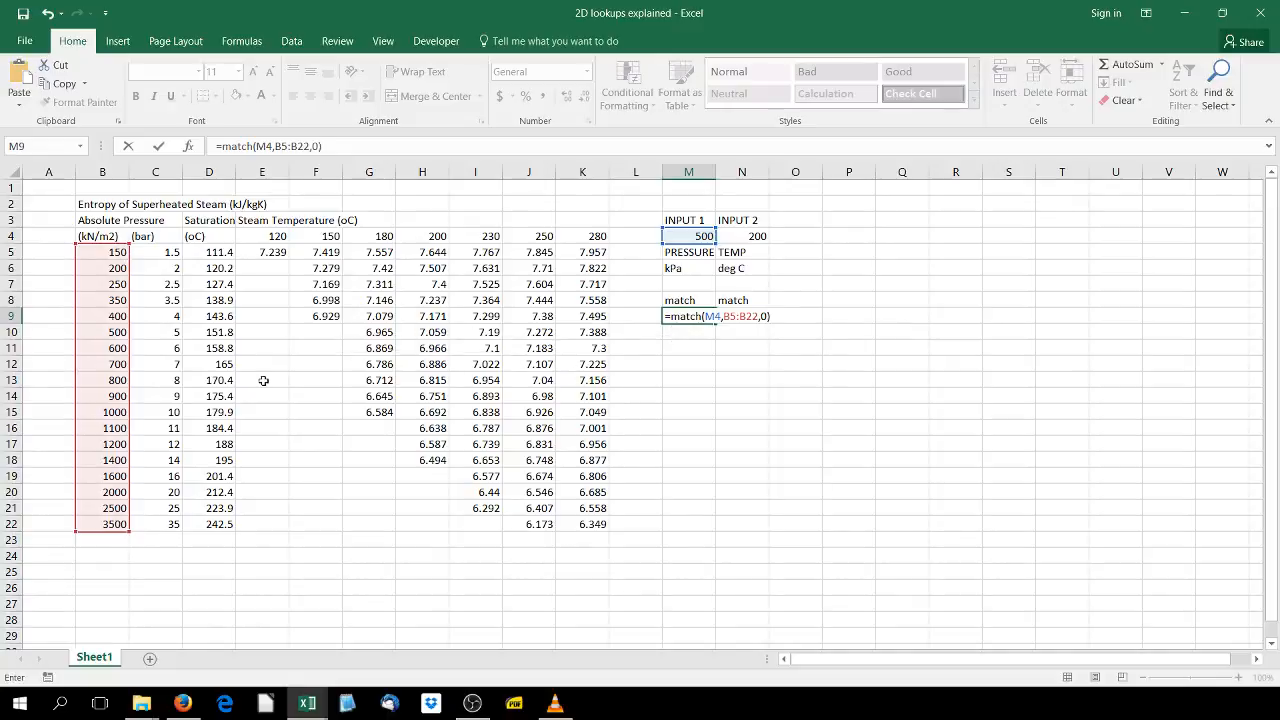
{"action": "key", "text": "Return"}
{"action": "key", "text": "Up"}
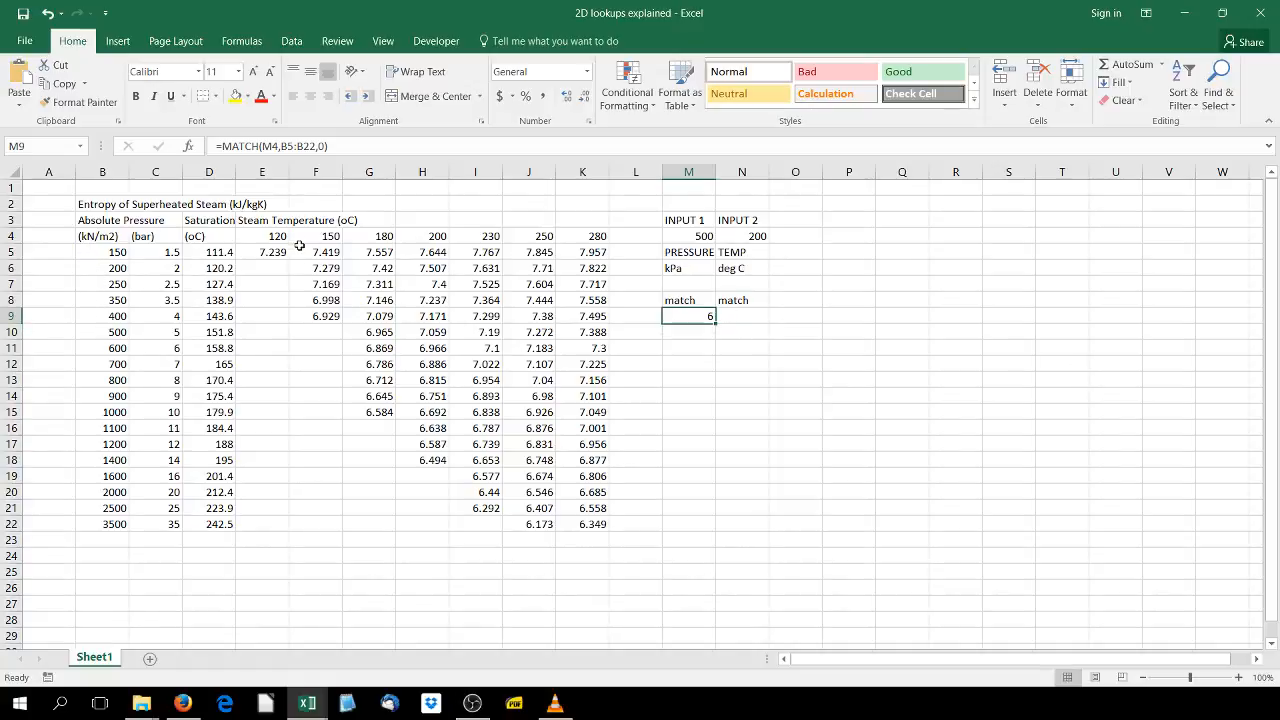
- Enter =MATCH(N4,E4:K4,0) in N9 to find the temperature's column position in the temperature header row
{"action": "left_click", "coordinate": [760, 318]}
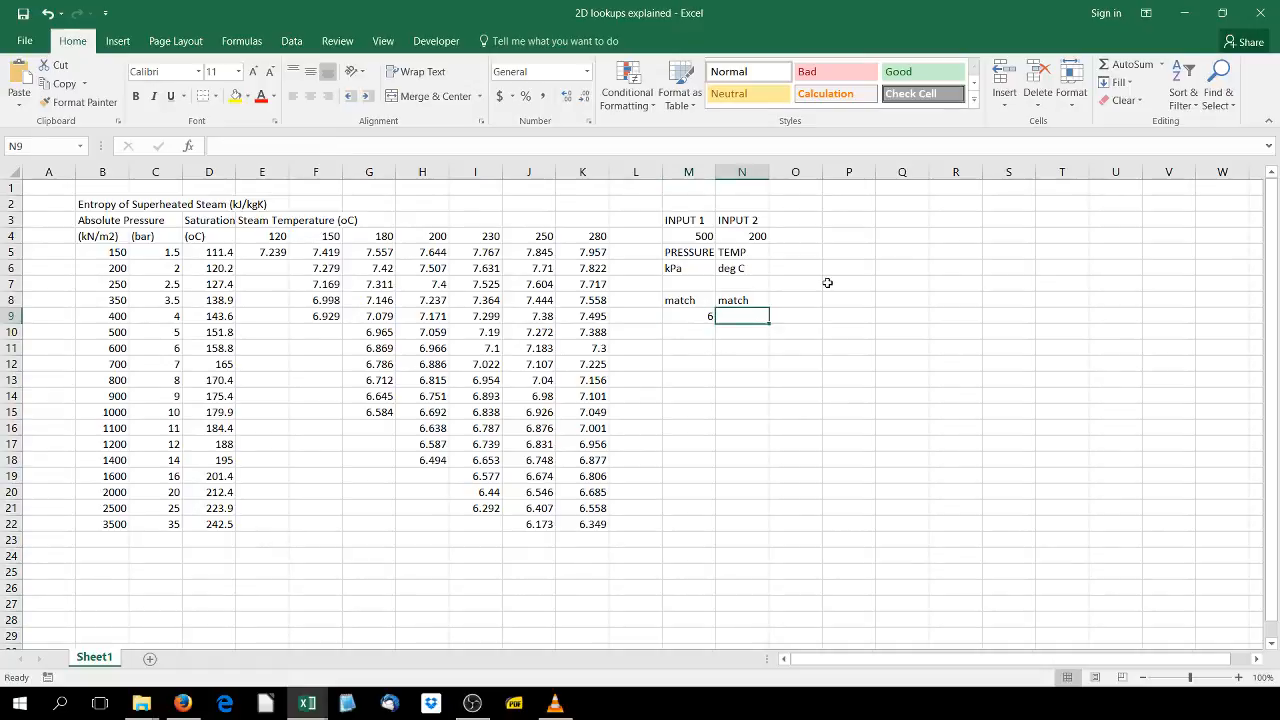
{"action": "type", "text": "=mnat"}
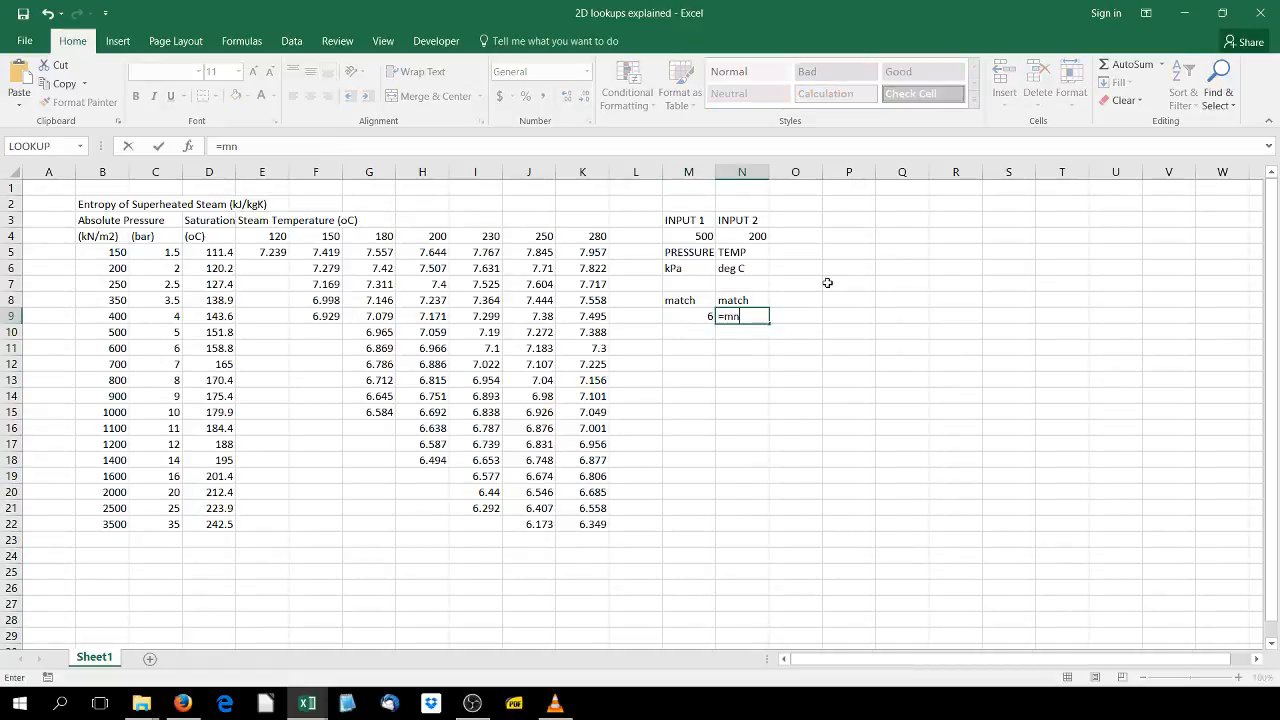
{"action": "key", "text": "BackSpace"}
{"action": "key", "text": "BackSpace"}
{"action": "type", "text": "atch("}
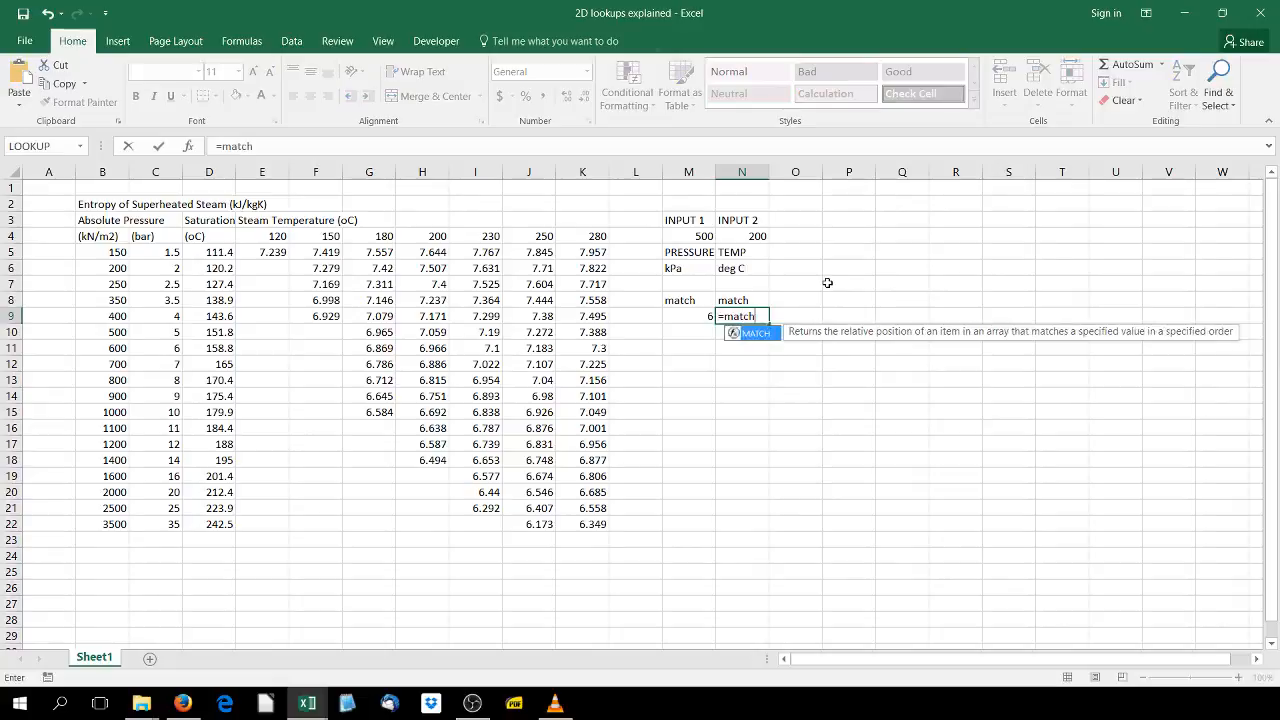
{"action": "left_click", "coordinate": [750, 236]}
{"action": "type", "text": ","}
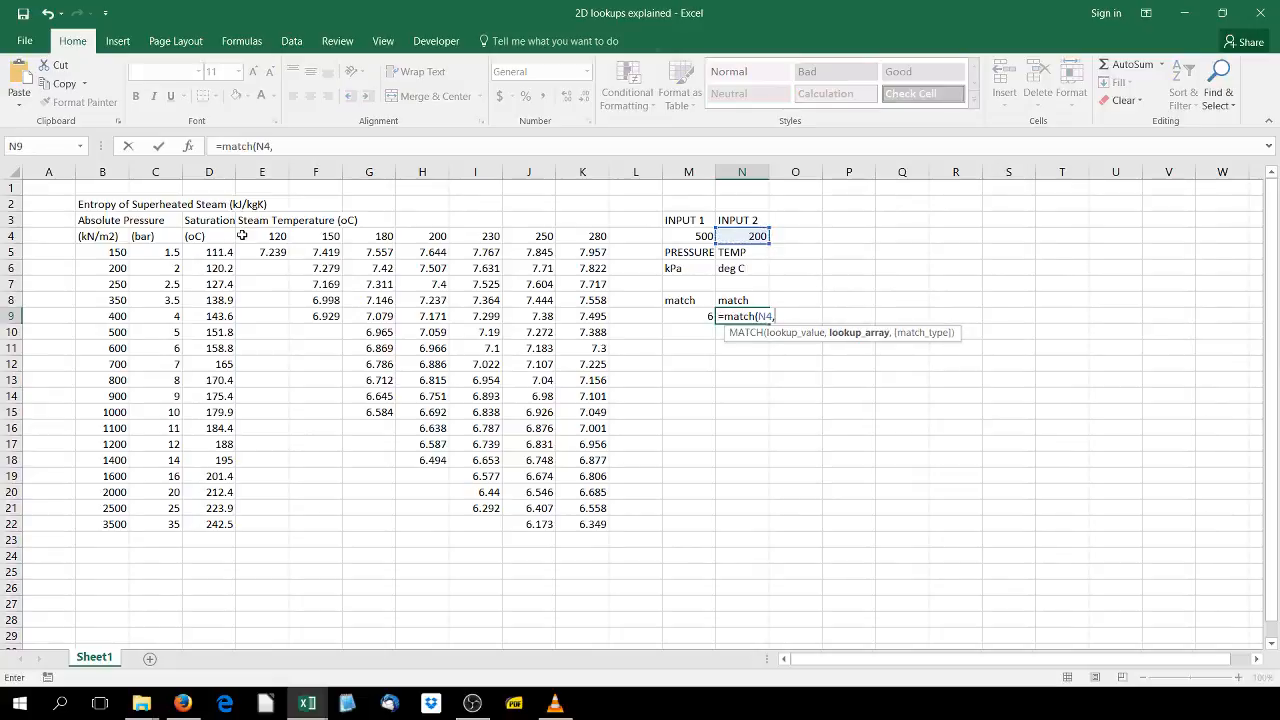
{"action": "left_click_drag", "start_coordinate": [245, 236], "coordinate": [580, 241]}
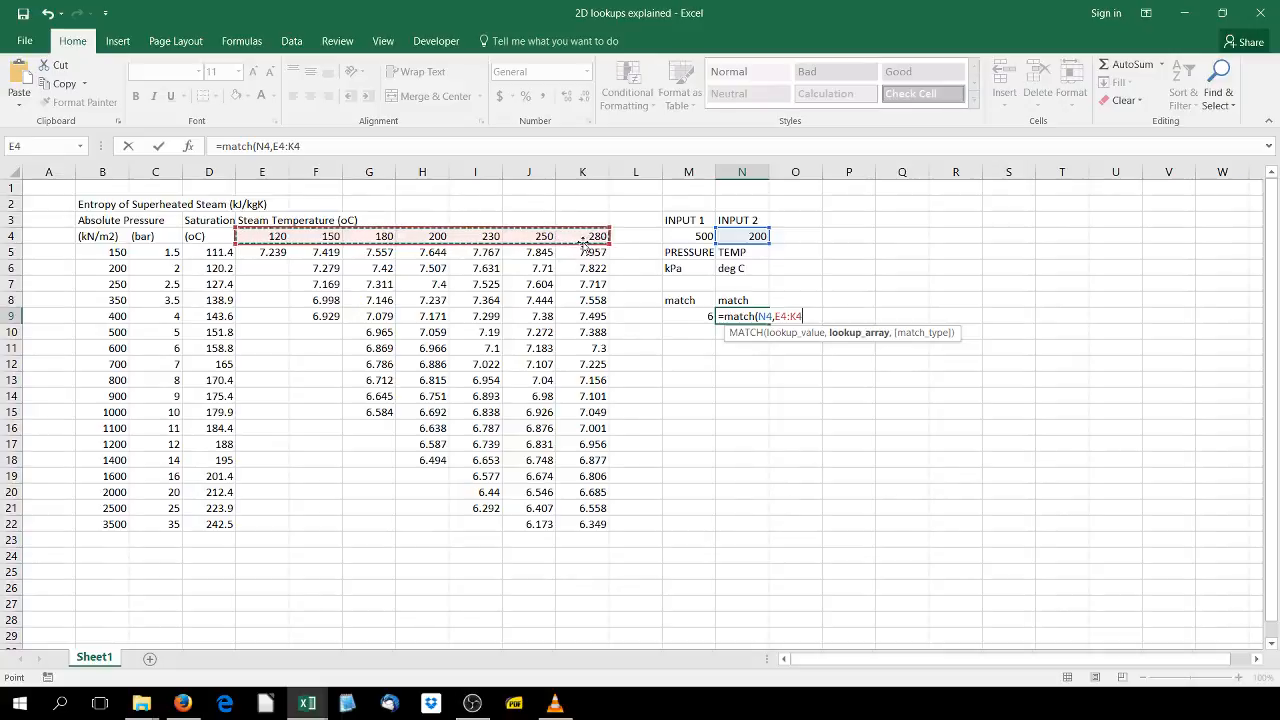
{"action": "type", "text": ",0"}
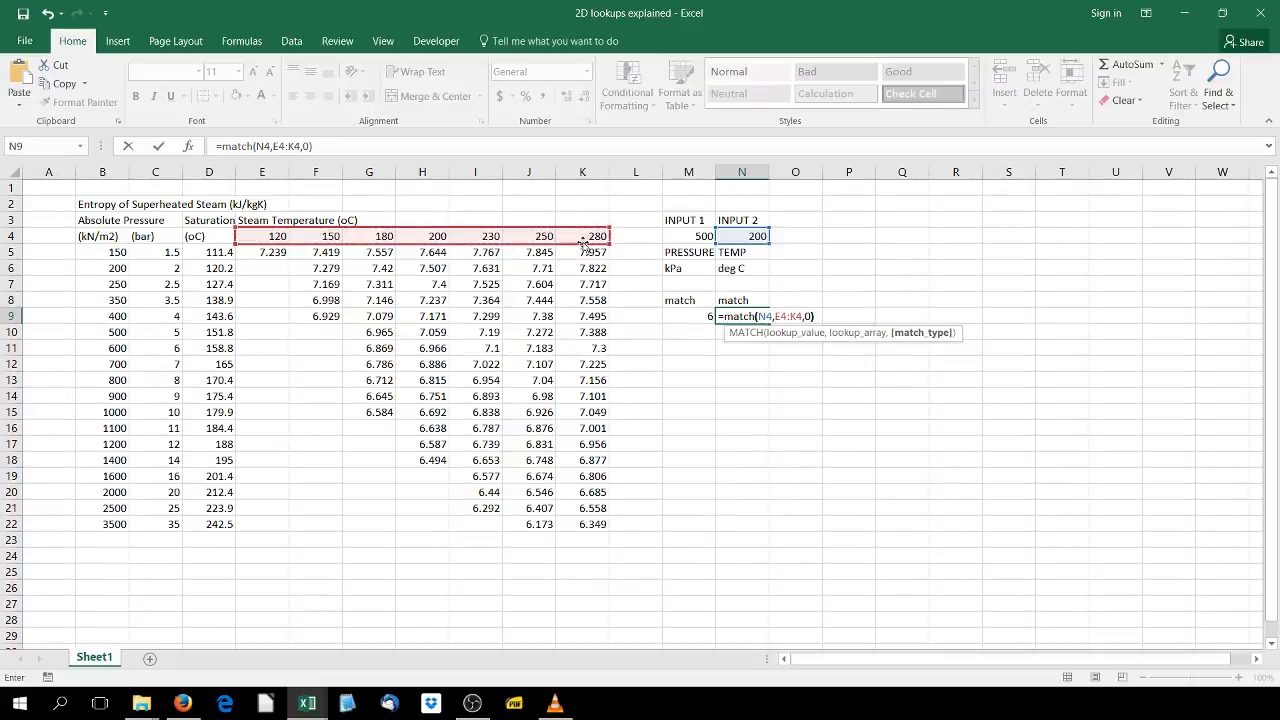
{"action": "key", "text": "Return"}
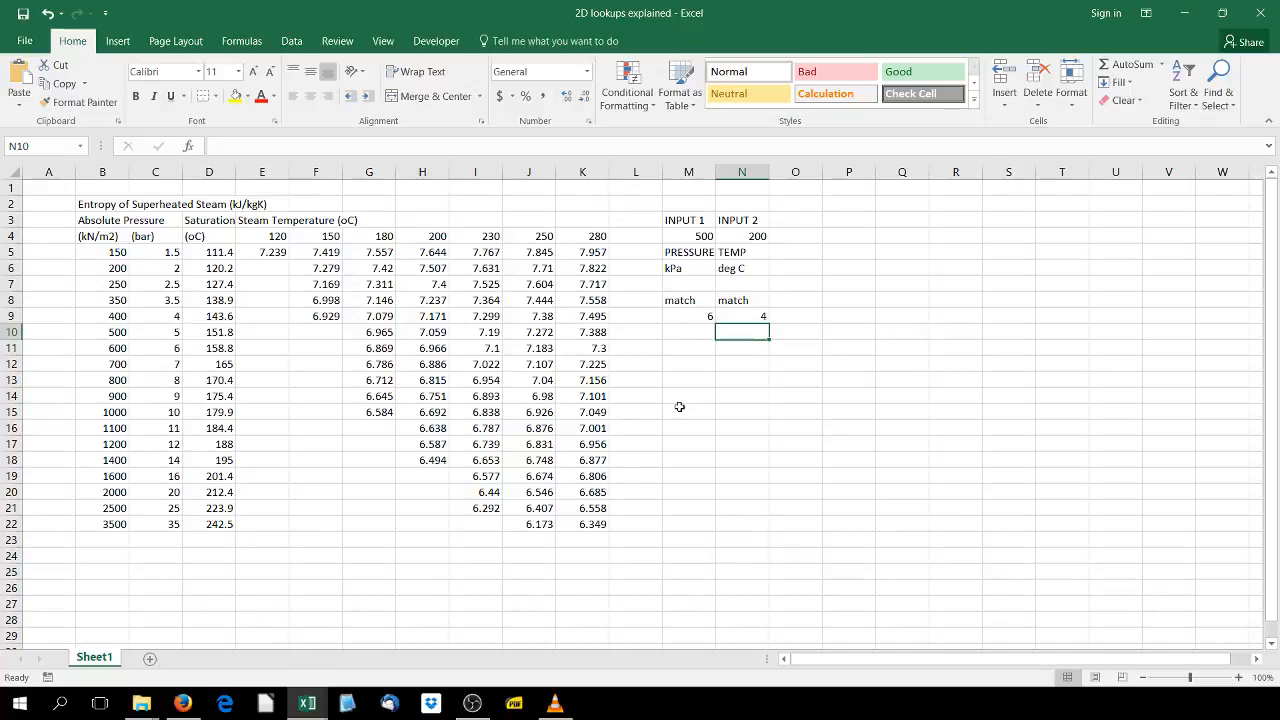
- Enter the label lookup in cell M11
{"action": "left_click", "coordinate": [687, 351]}
{"action": "type", "text": "l"}
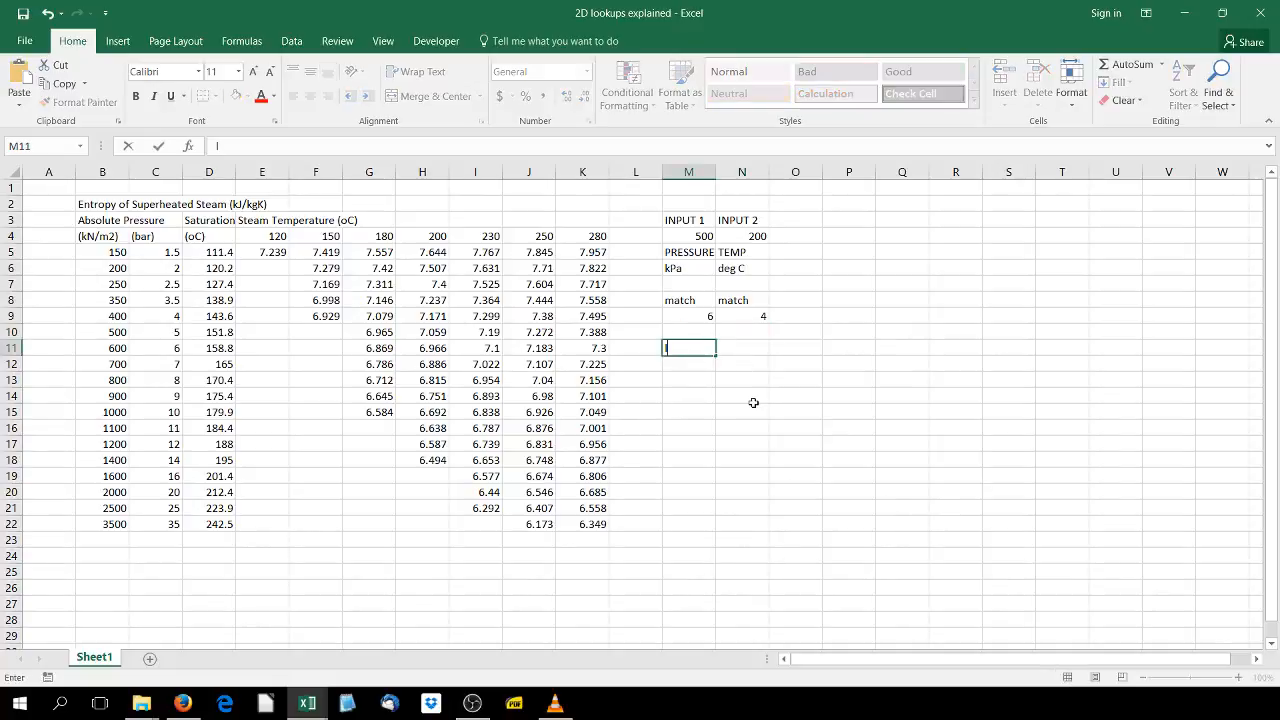
{"action": "type", "text": "ookup"}
{"action": "key", "text": "Return"}
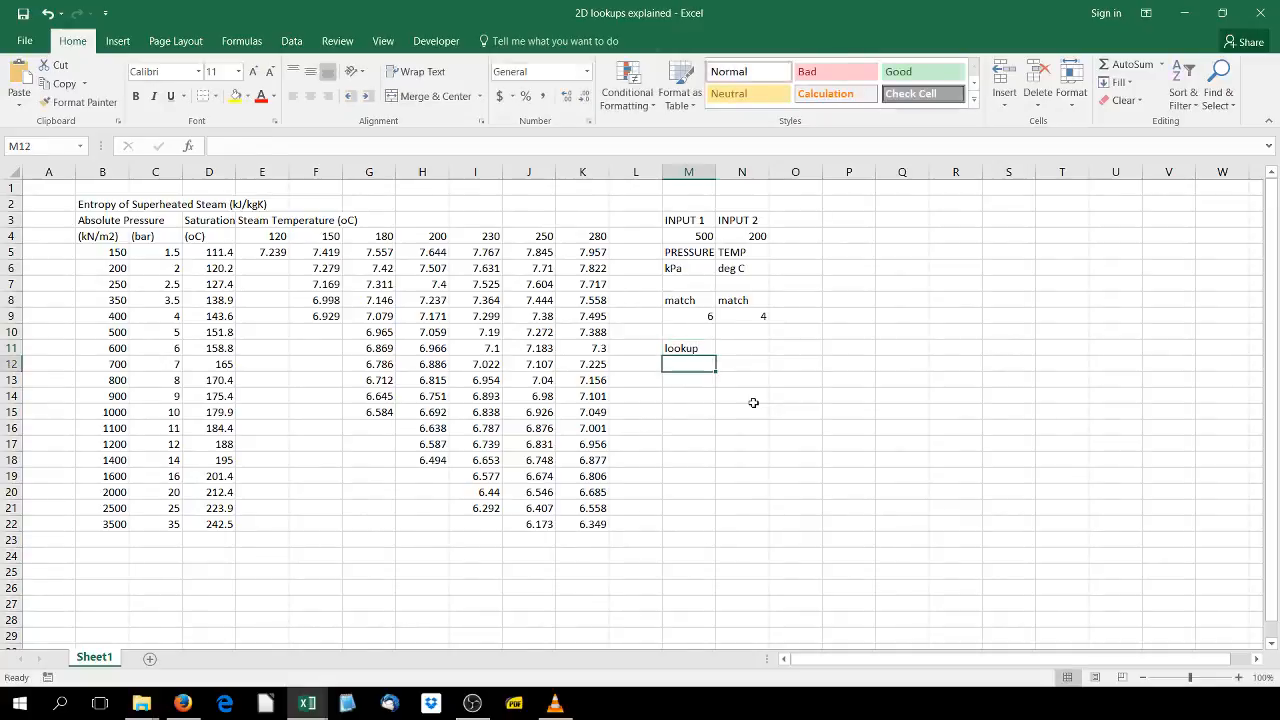
- Enter =INDEX(E5:K22,M9,N9) in M12 to return the entropy at the matched row and column
{"action": "type", "text": "=index"}
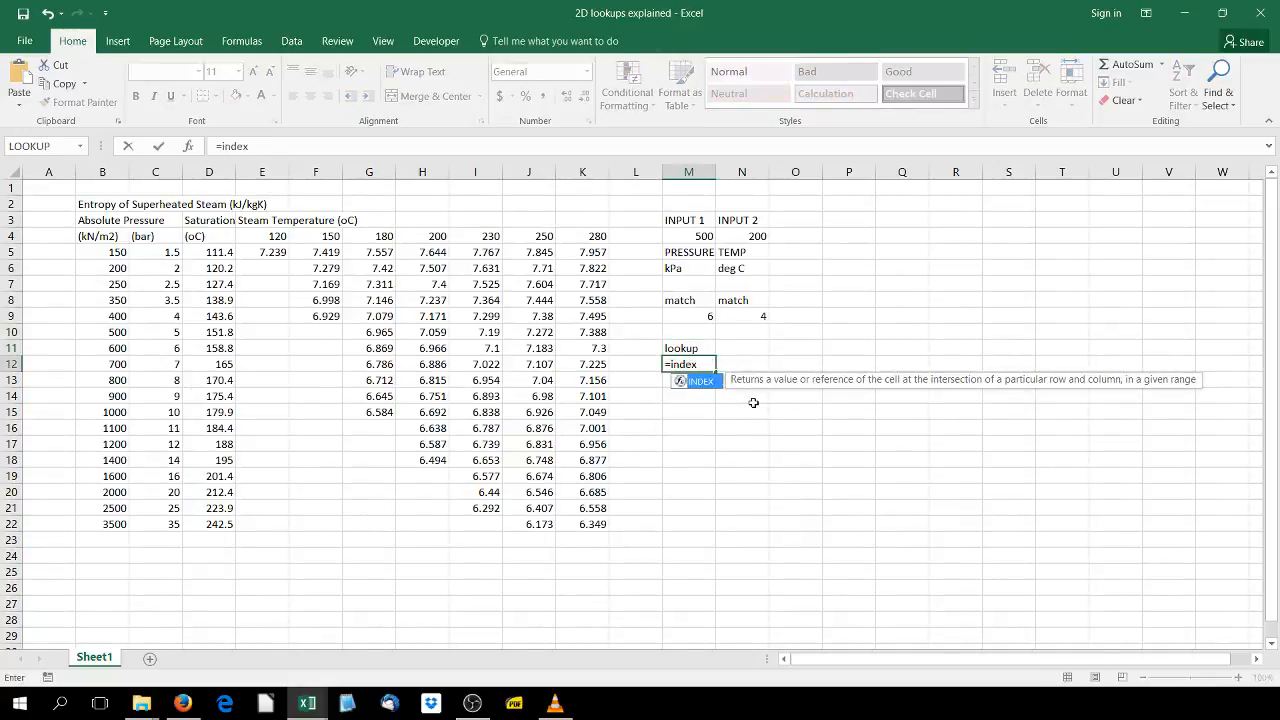
{"action": "type", "text": "("}
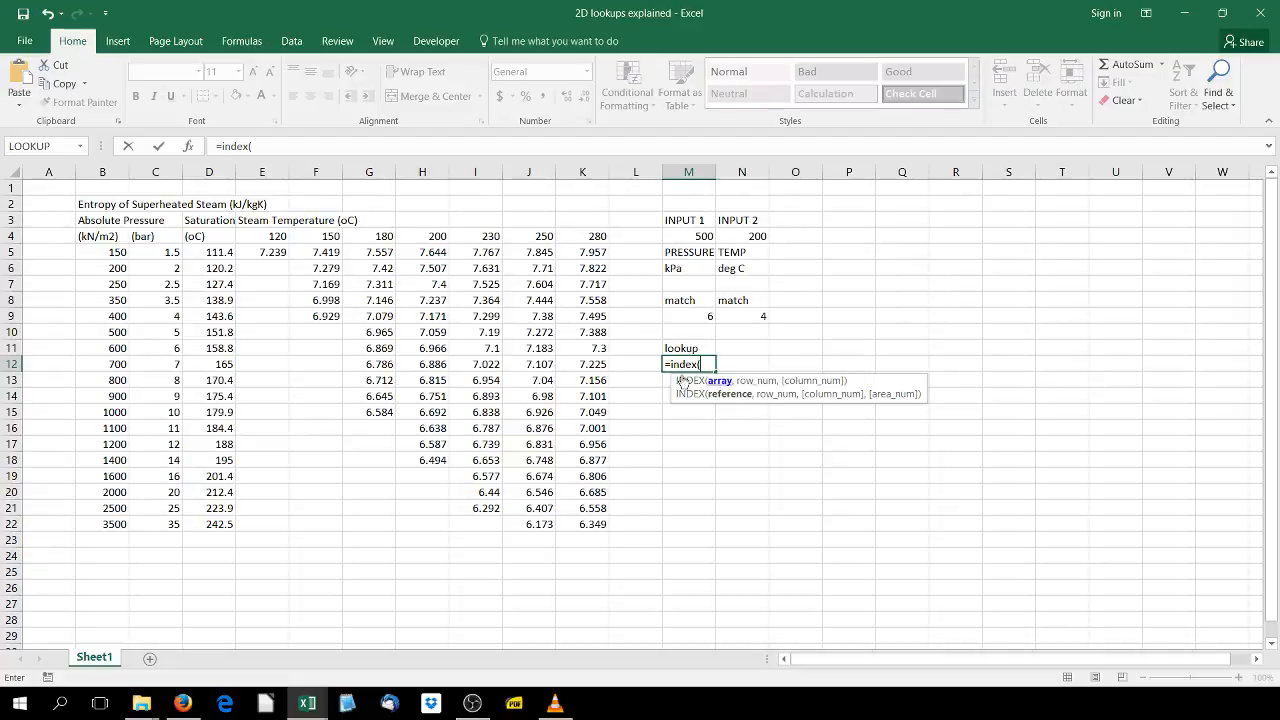
{"action": "left_click_drag", "start_coordinate": [205, 254], "coordinate": [214, 522]}
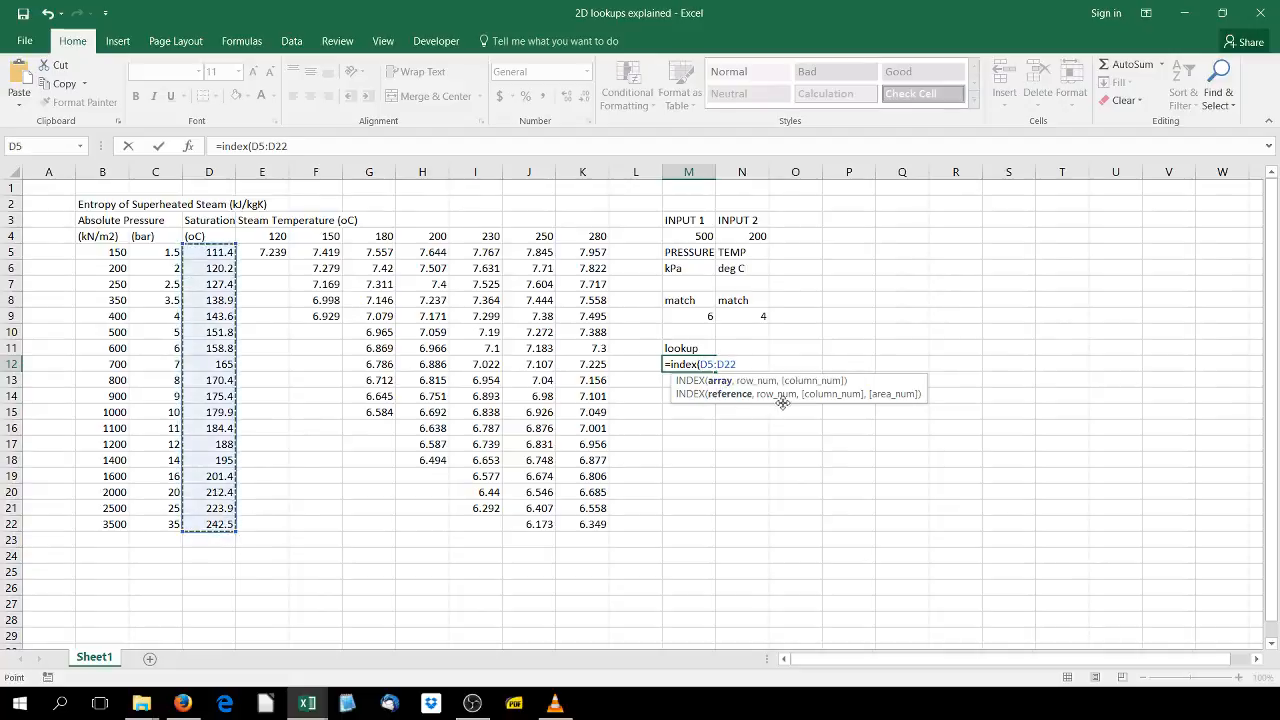
{"action": "left_click_drag", "start_coordinate": [258, 252], "coordinate": [570, 524]}
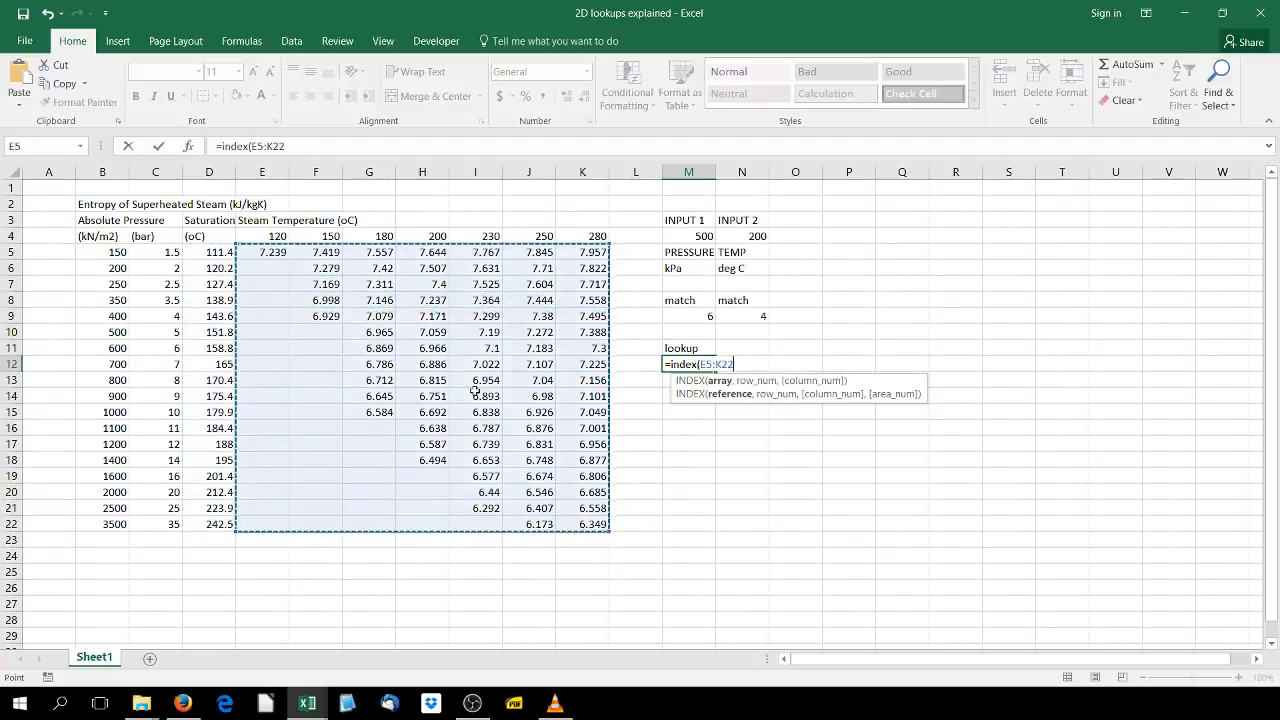
{"action": "type", "text": ","}
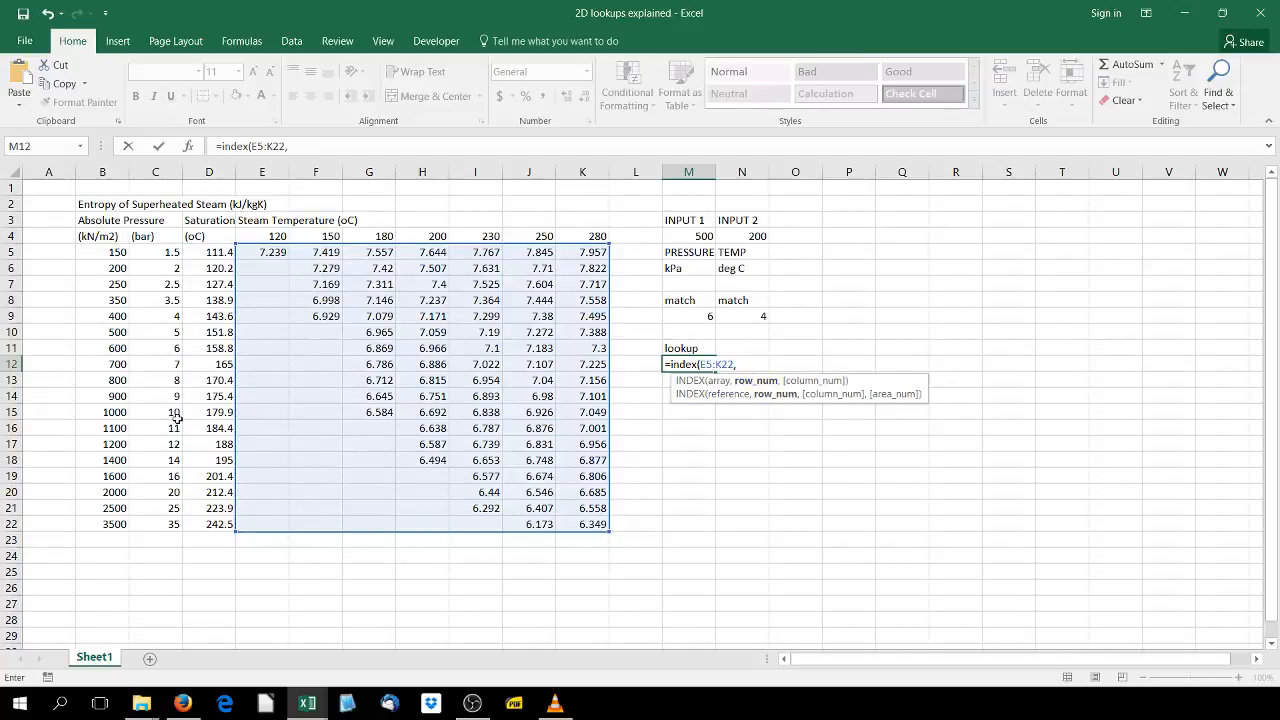
{"action": "left_click", "coordinate": [708, 316]}
{"action": "type", "text": ","}
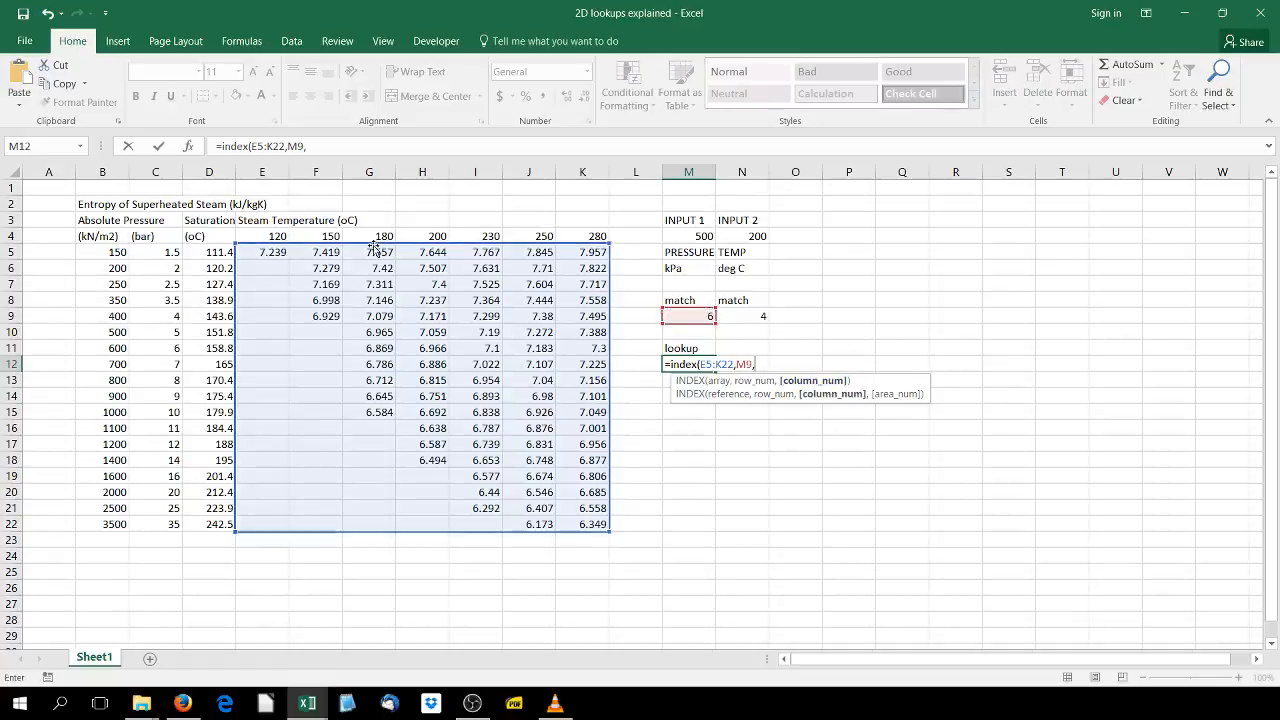
{"action": "left_click", "coordinate": [750, 316]}
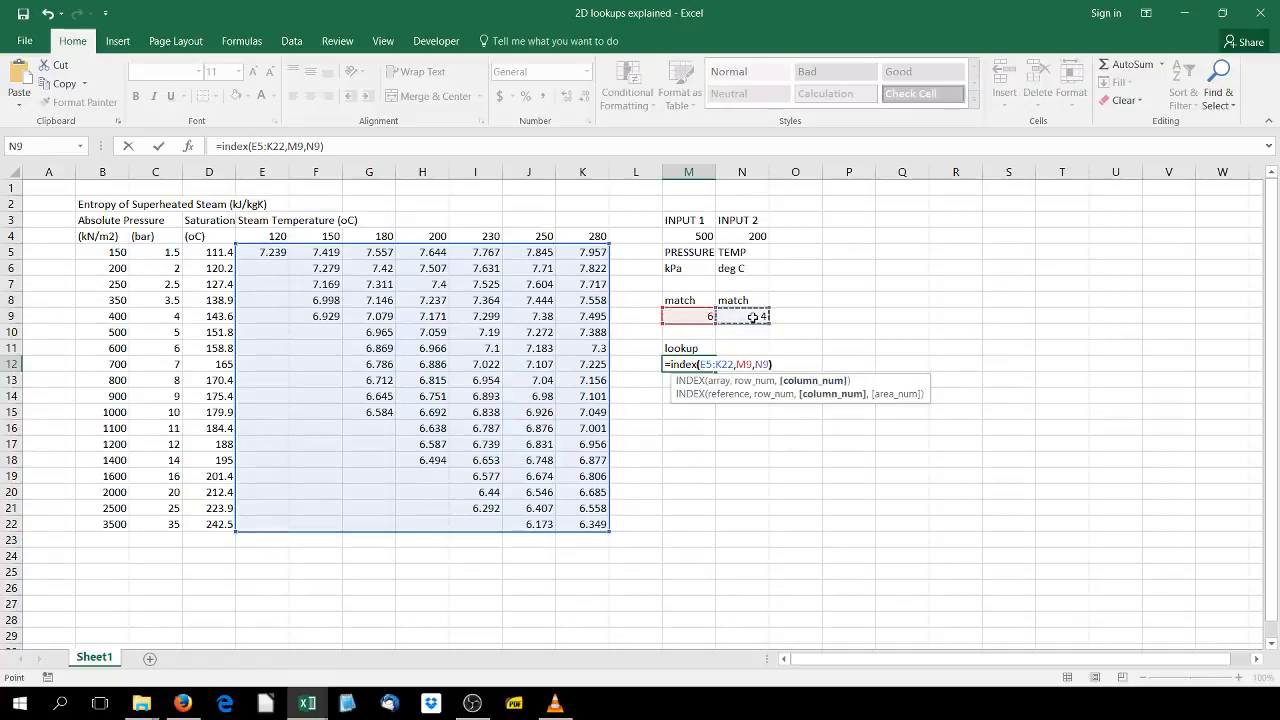
{"action": "key", "text": "Return"}
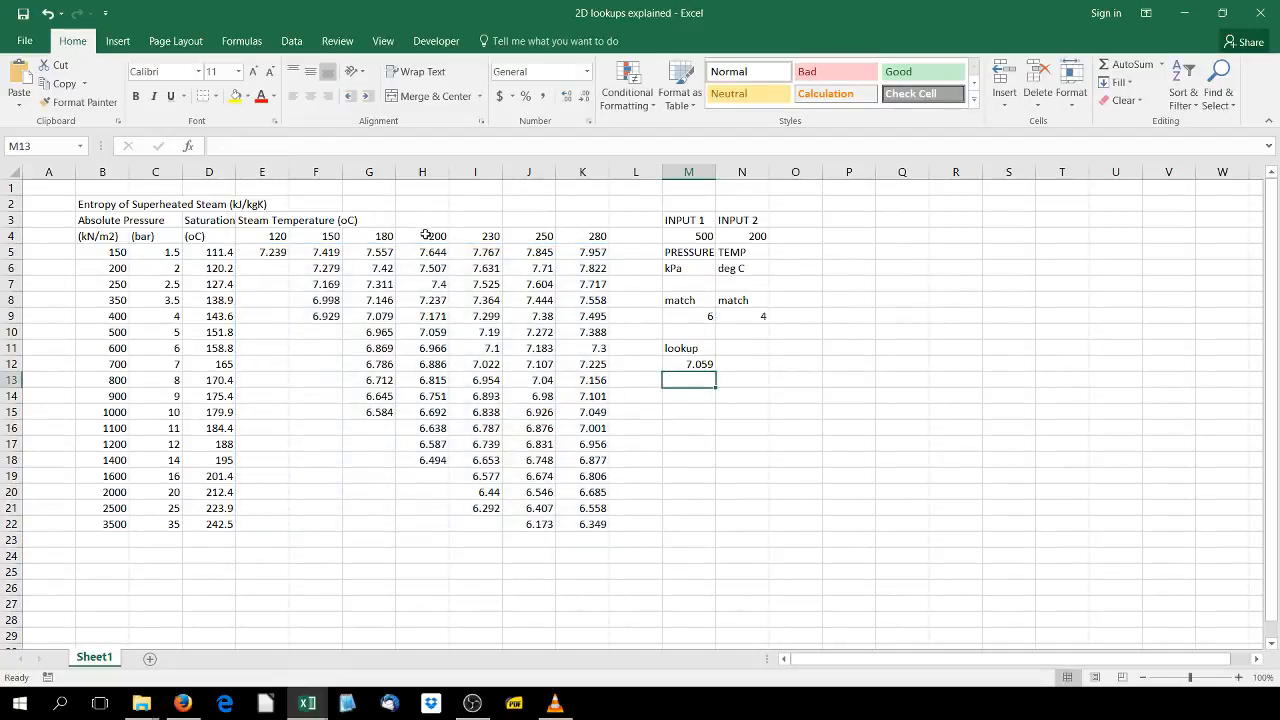
- Examine the table's 500 kPa row and 200 degree column to check the lookup result in M12
{"action": "left_click_drag", "start_coordinate": [88, 332], "coordinate": [600, 336]}
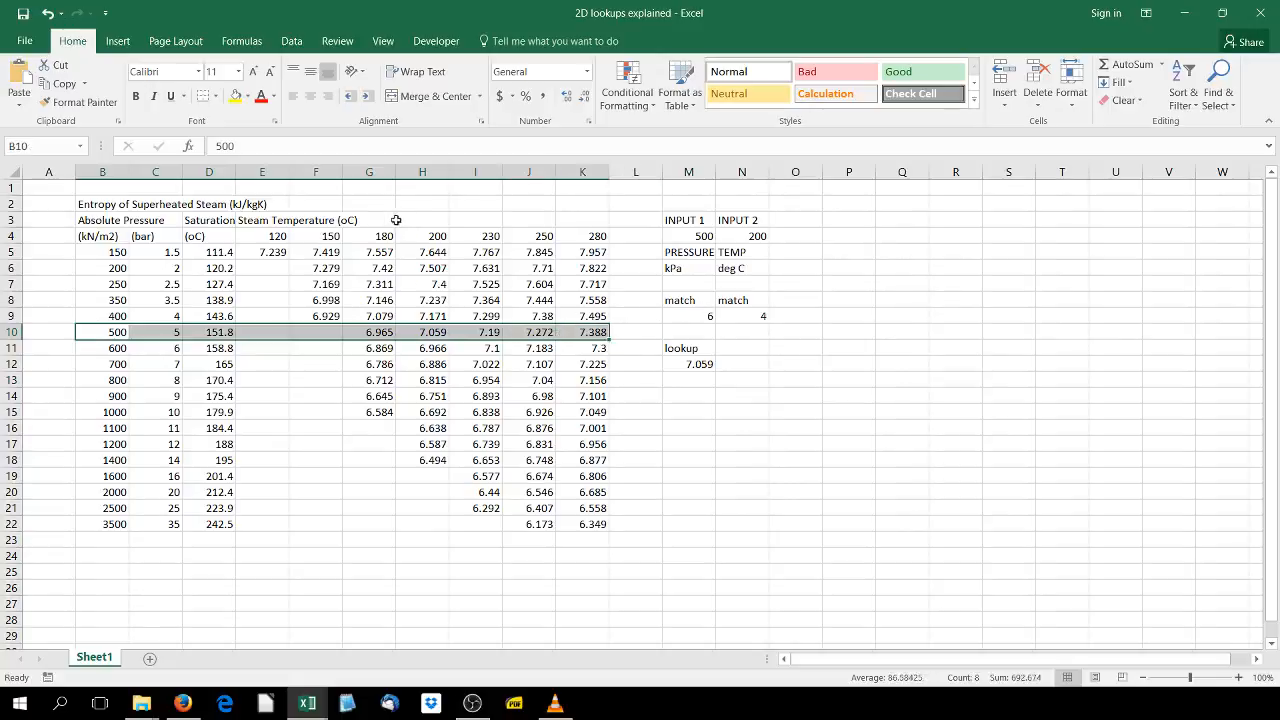
{"action": "left_click_drag", "start_coordinate": [437, 236], "coordinate": [430, 364]}
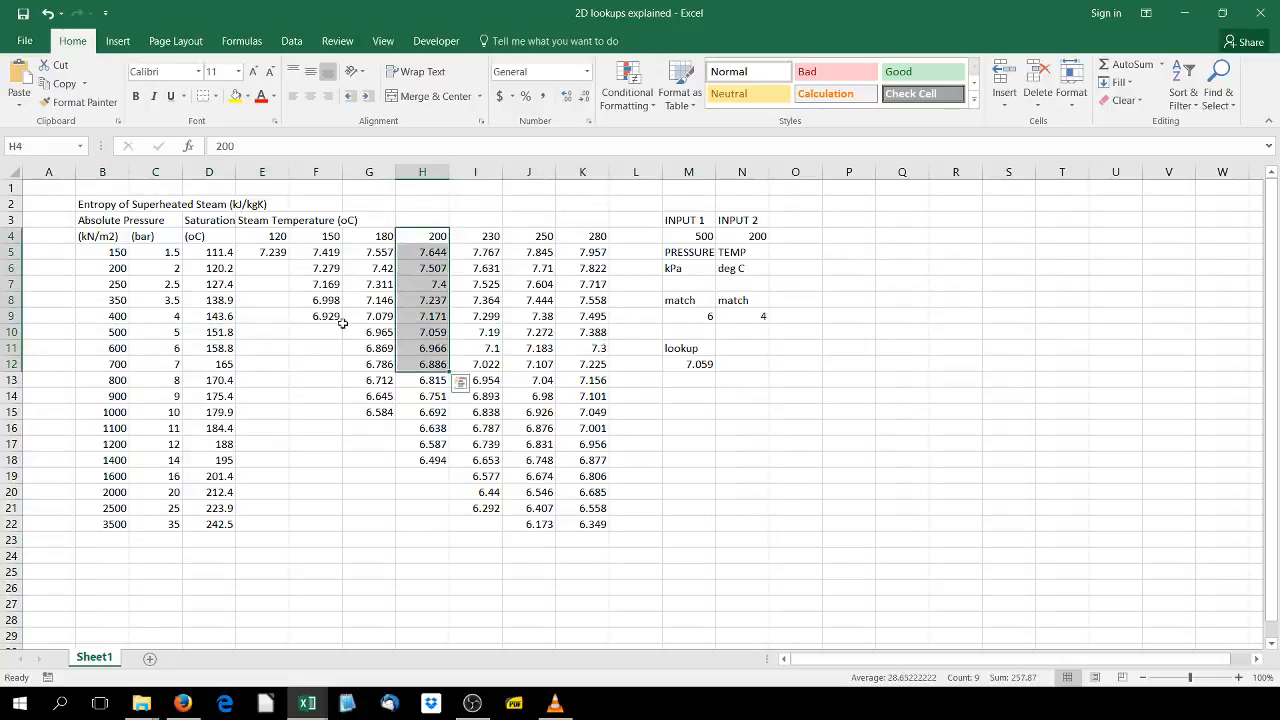
{"action": "left_click", "coordinate": [421, 336]}
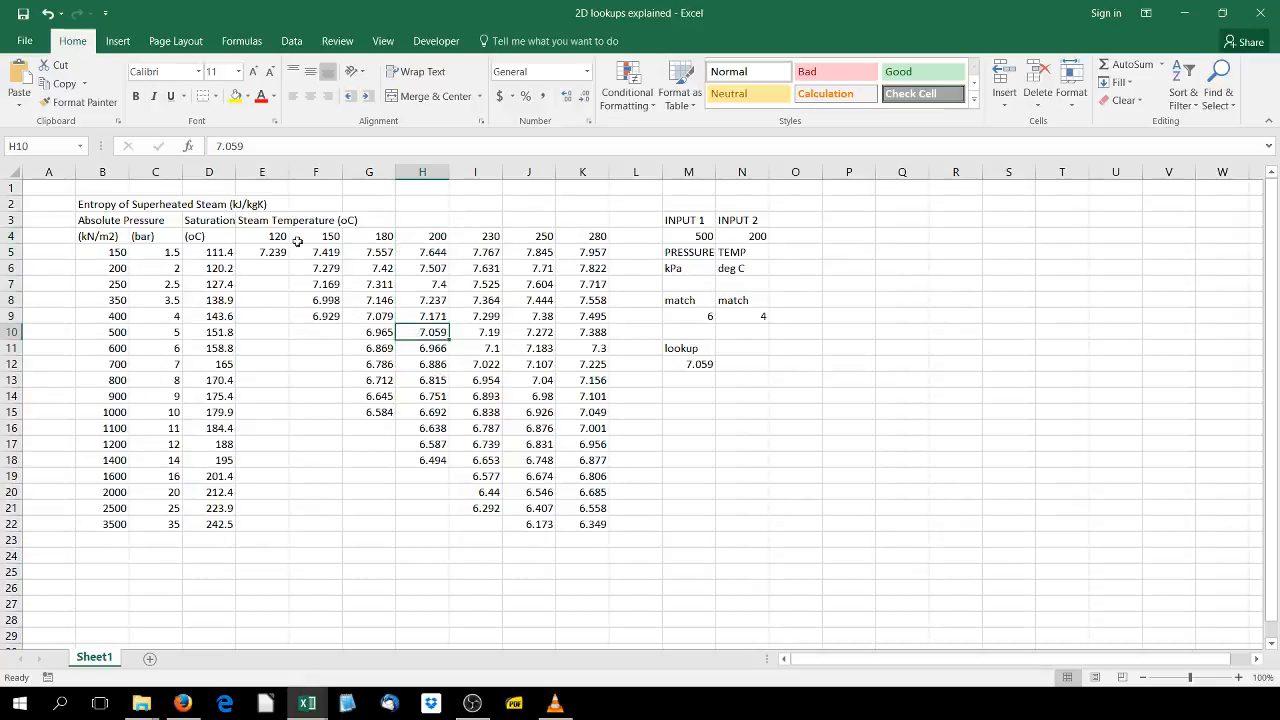
{"action": "left_click", "coordinate": [692, 366]}
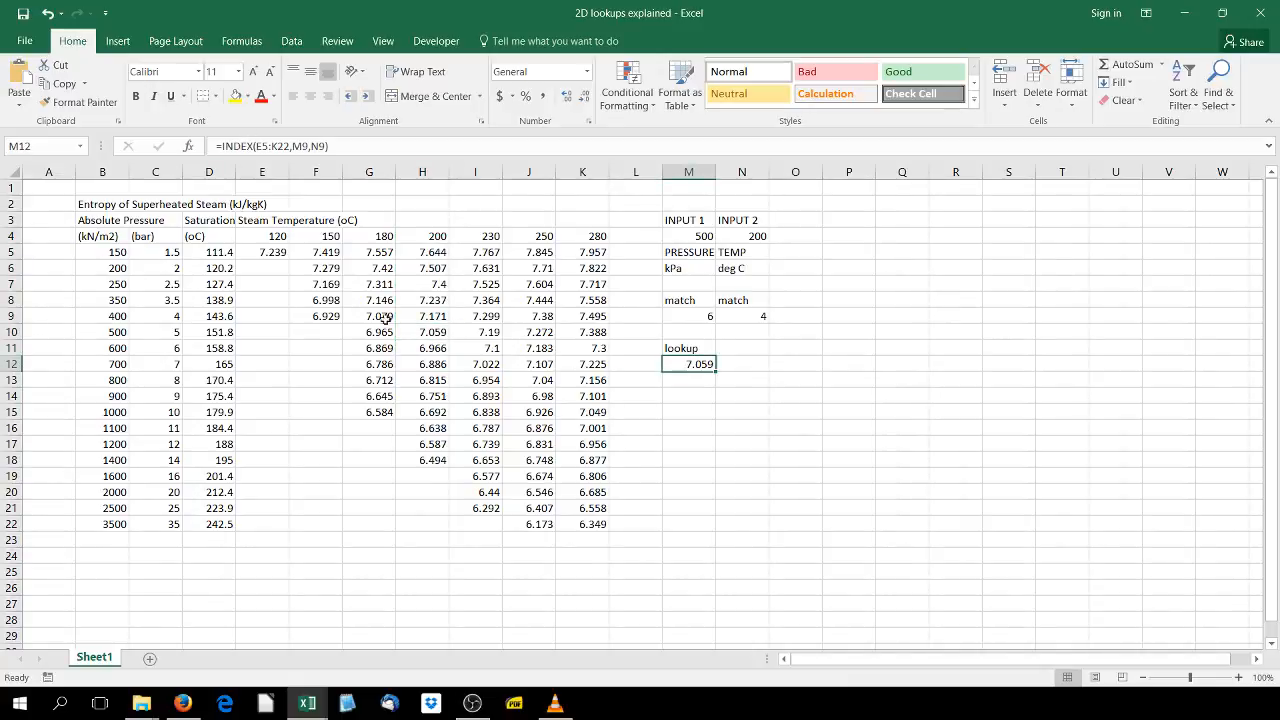
- Write the note index(match, match) in cell M14
{"action": "left_click", "coordinate": [697, 398]}
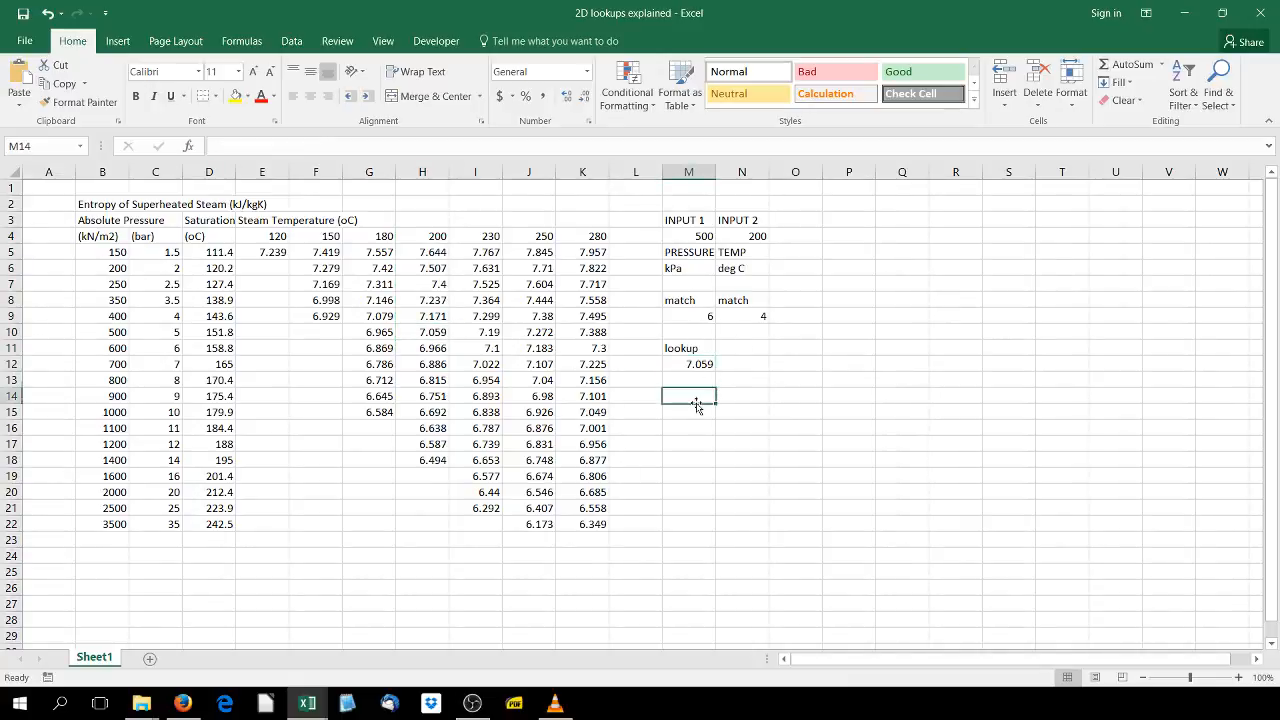
{"action": "type", "text": "index("}
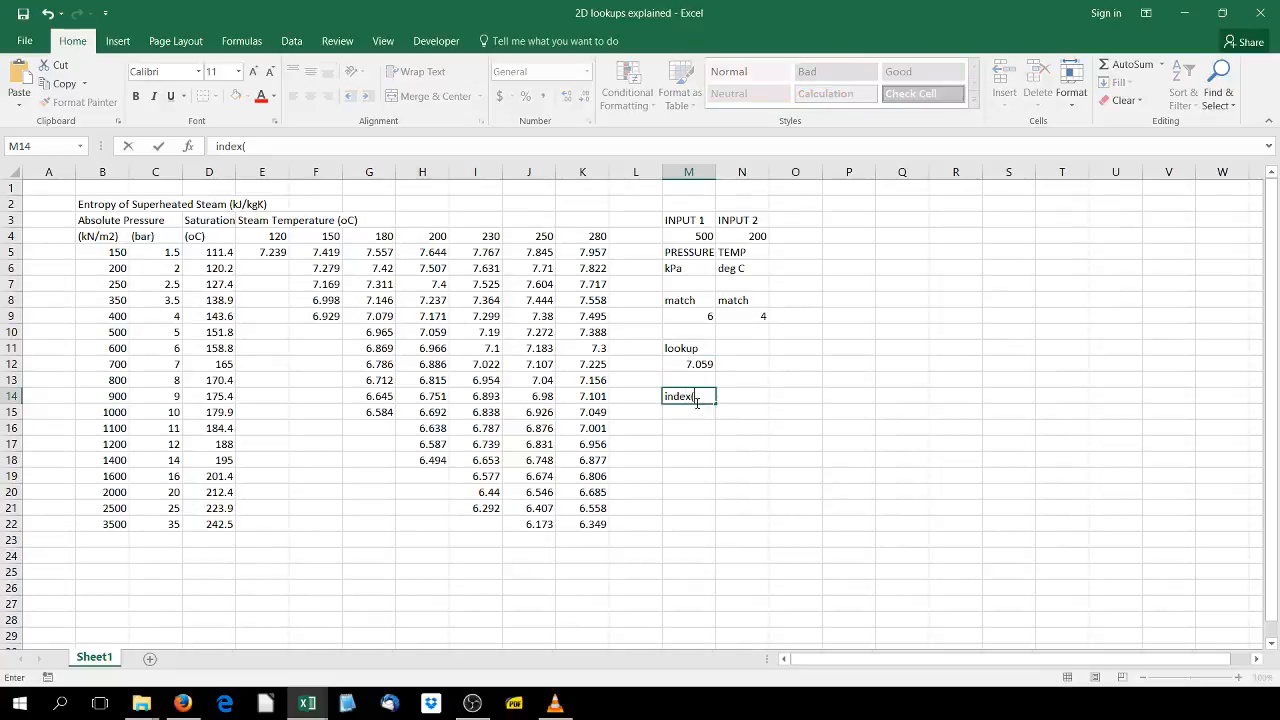
{"action": "type", "text": "match, match)"}
{"action": "key", "text": "Return"}
- Start a formula in M15 with INDEX over E5:K22, using MATCH(M4,B5:B22,0) as the row number
{"action": "type", "text": "="}
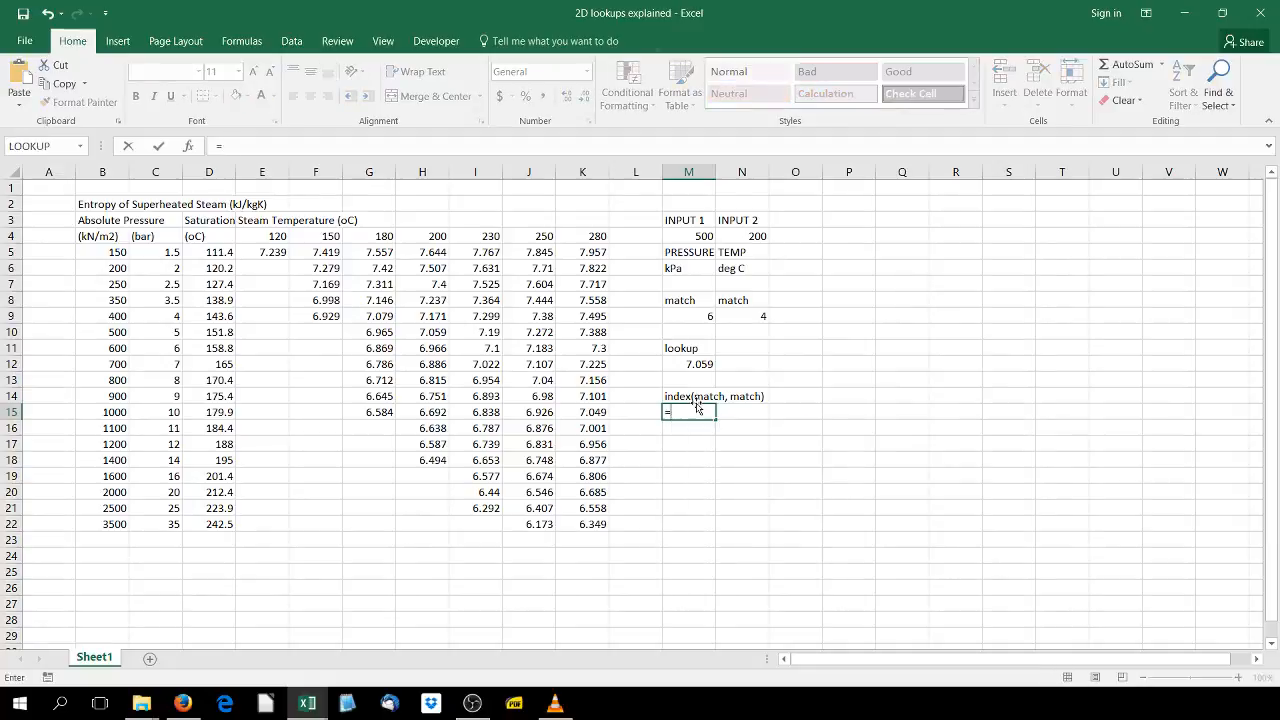
{"action": "type", "text": "index("}
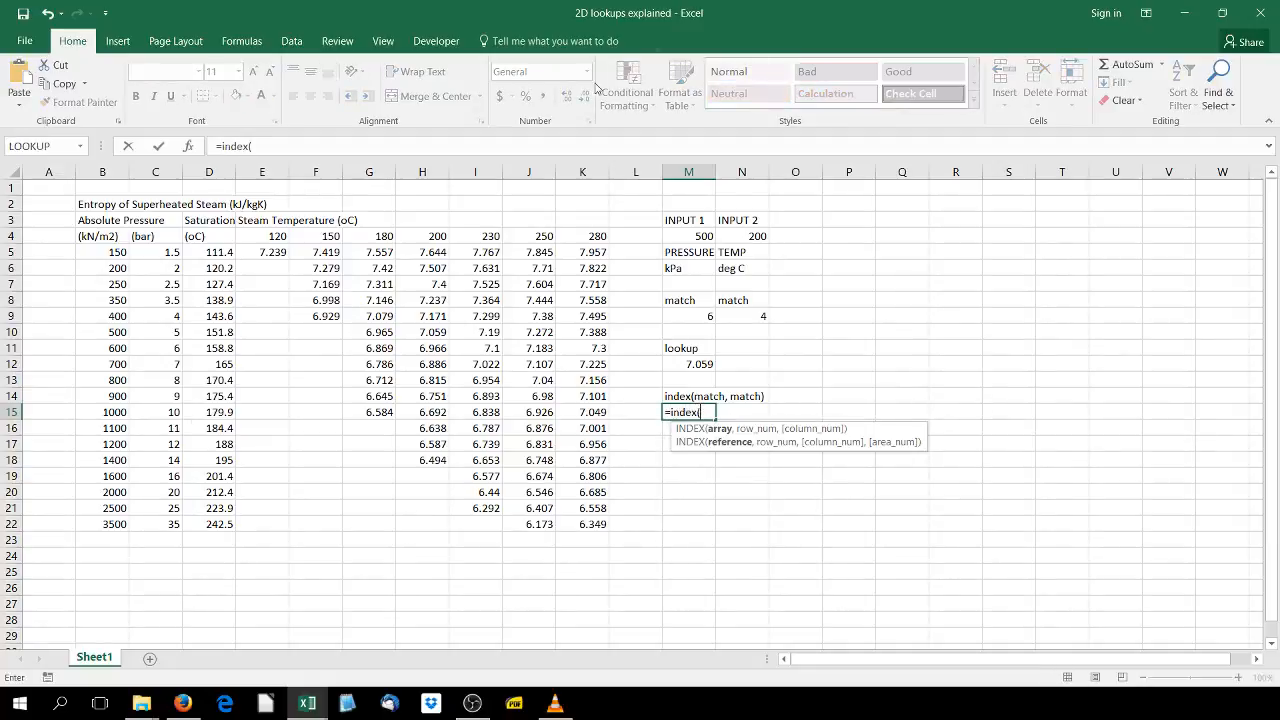
{"action": "left_click_drag", "start_coordinate": [263, 244], "coordinate": [580, 524]}
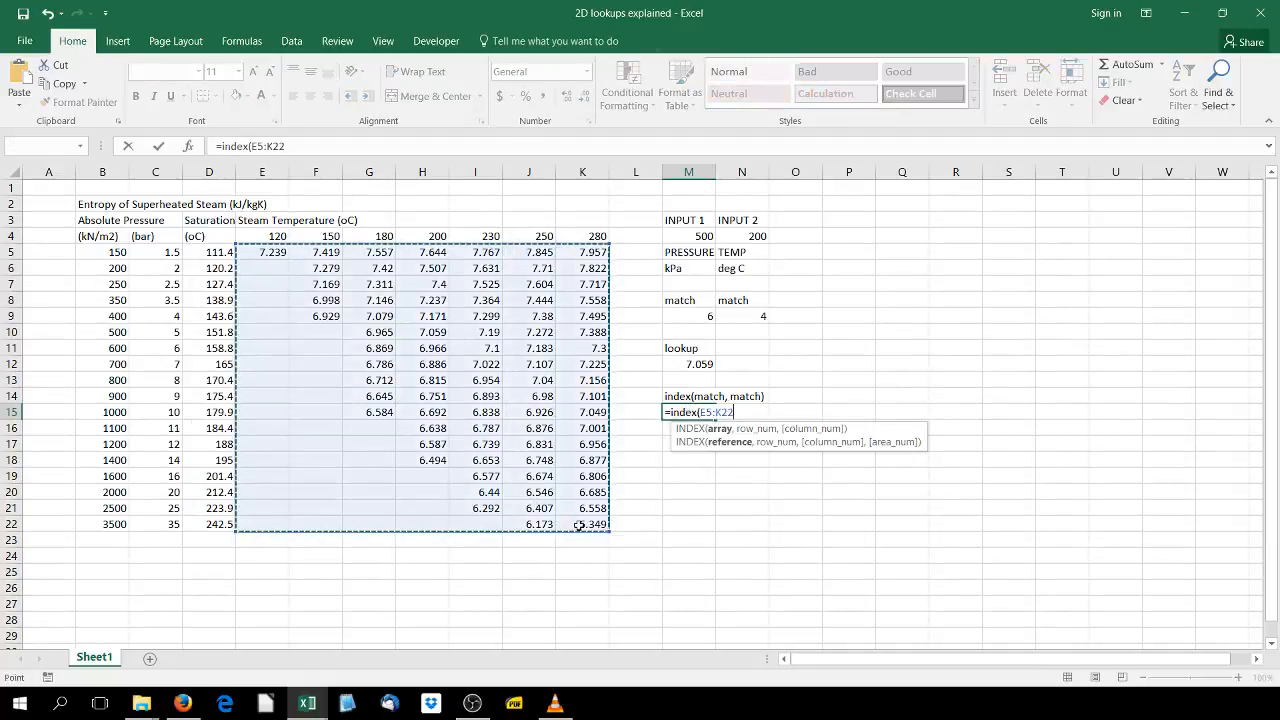
{"action": "type", "text": ","}
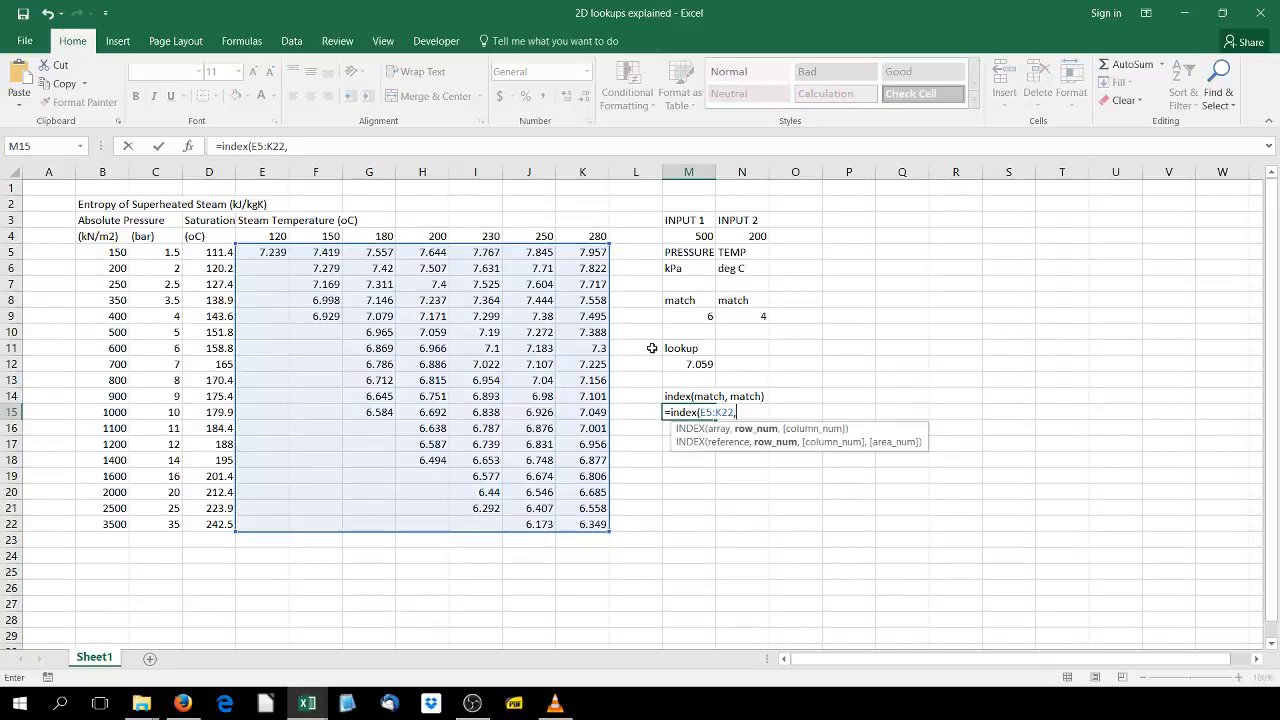
{"action": "type", "text": "match("}
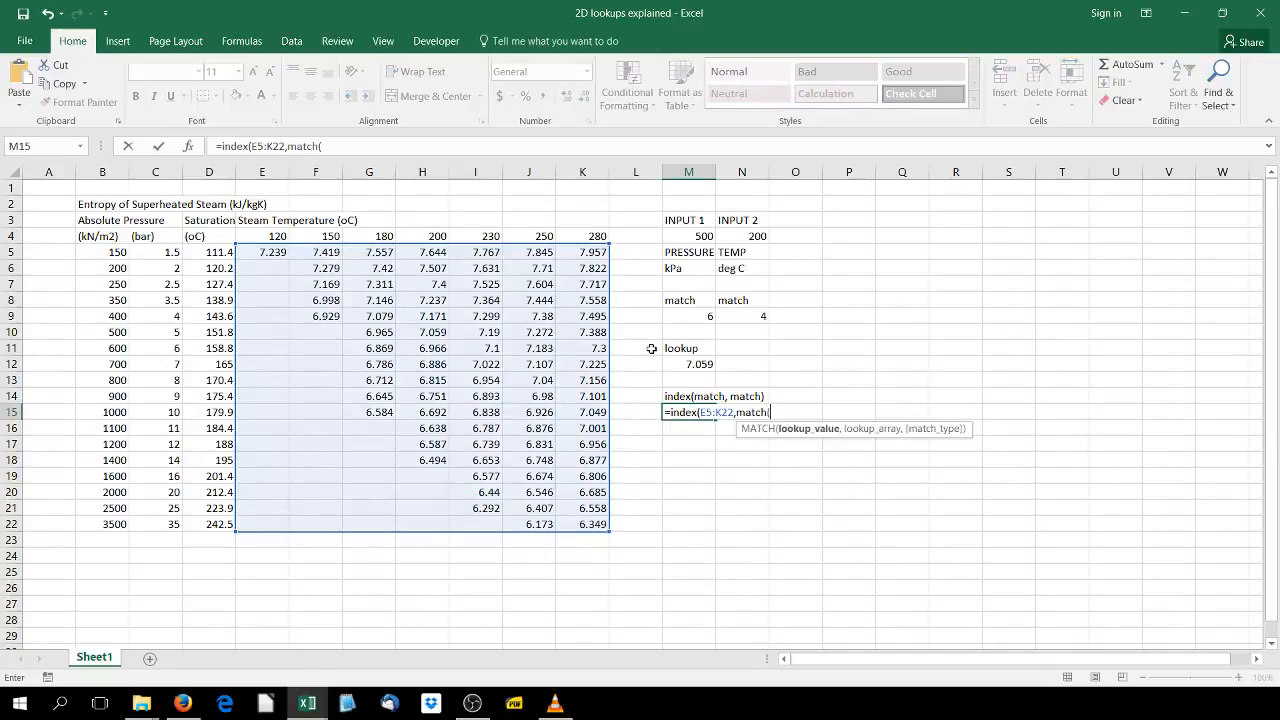
{"action": "left_click", "coordinate": [694, 236]}
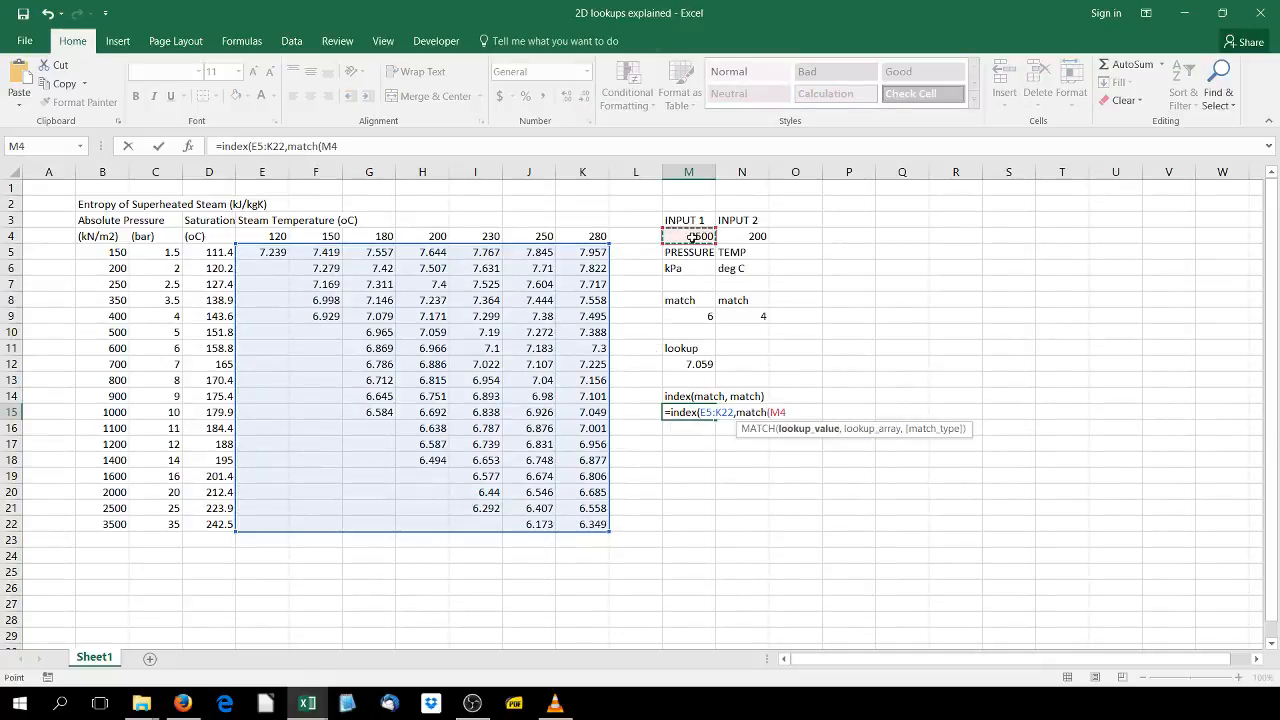
{"action": "type", "text": ","}
{"action": "left_click_drag", "start_coordinate": [114, 252], "coordinate": [125, 521]}
{"action": "type", "text": ",0"}
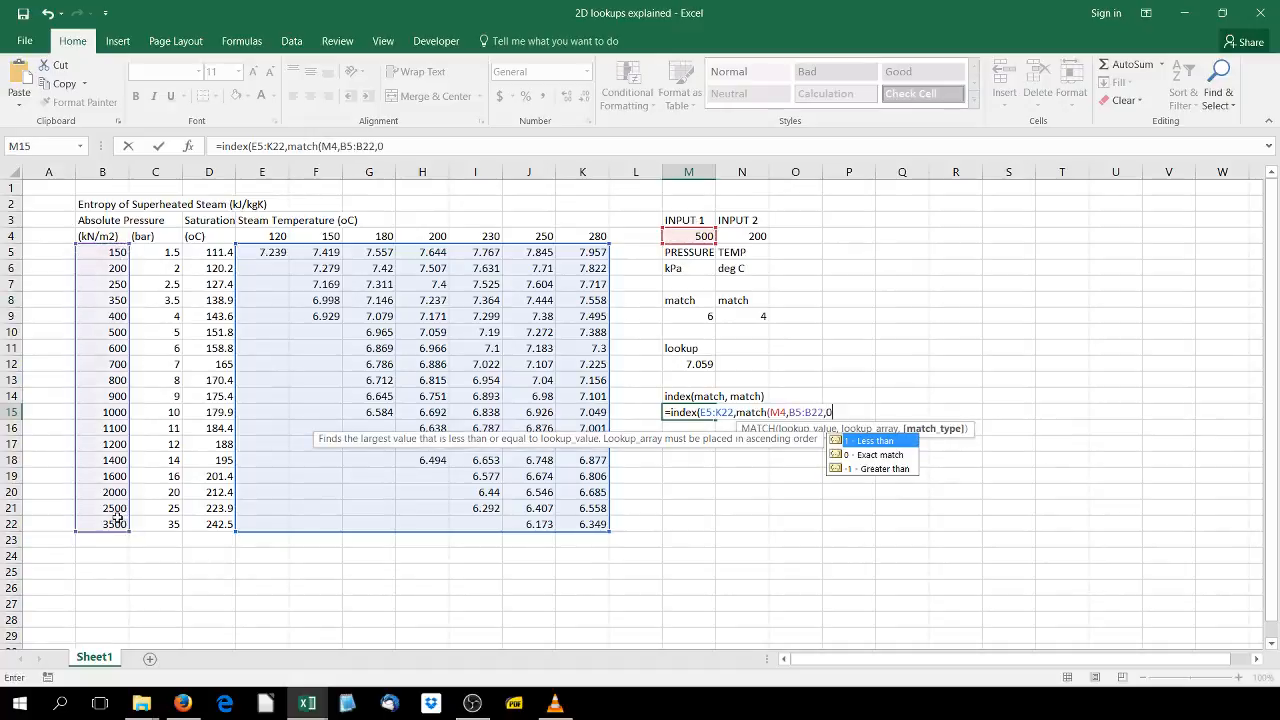
{"action": "type", "text": "),"}
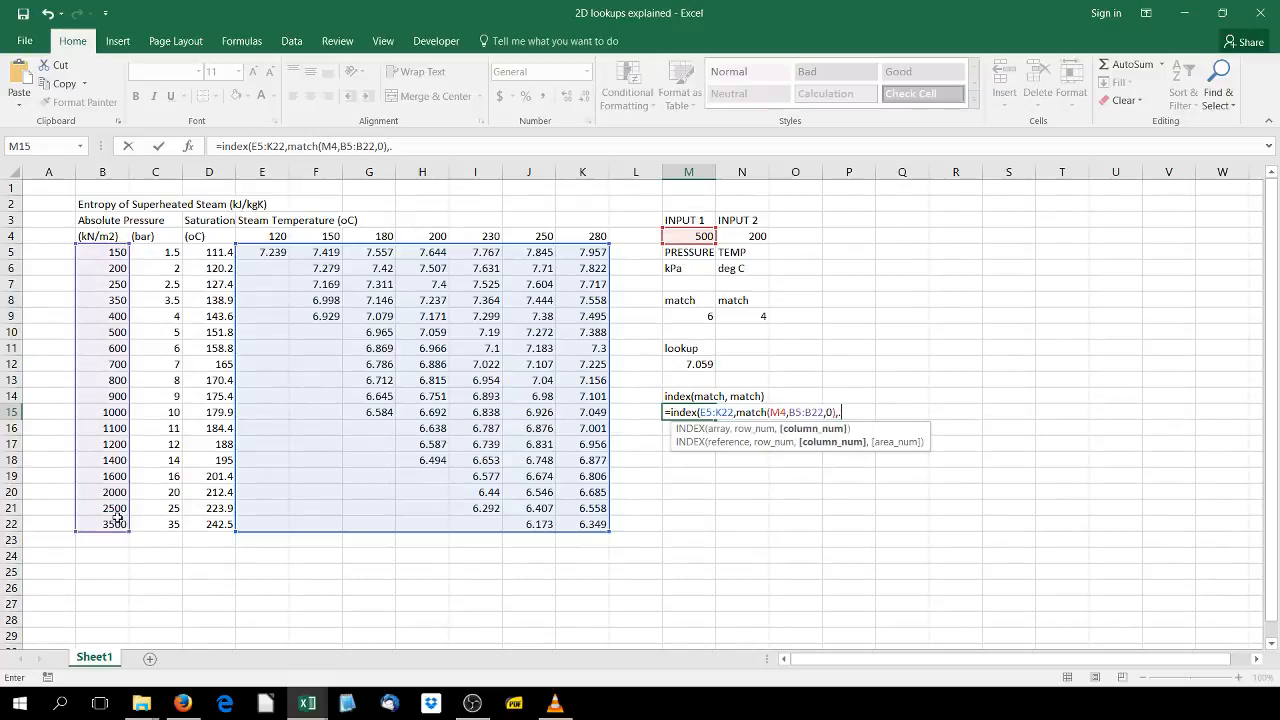
{"action": "key", "text": "BackSpace"}
{"action": "key", "text": "BackSpace"}
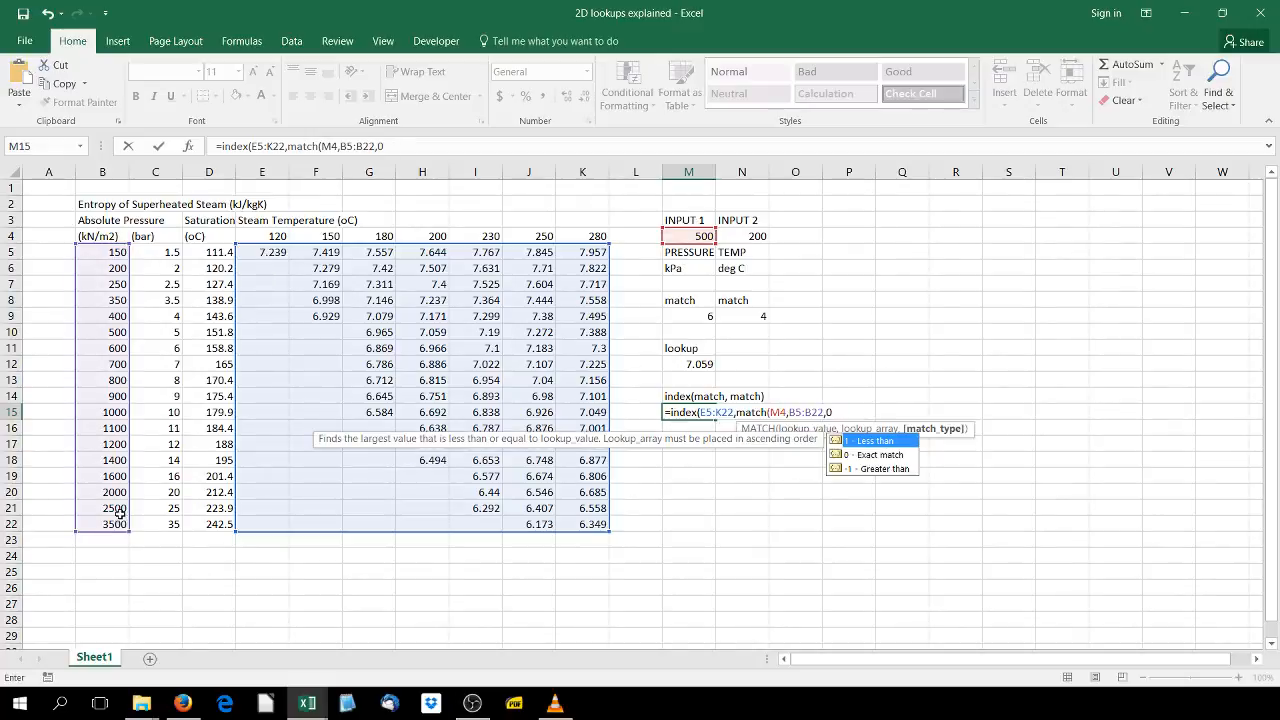
{"action": "type", "text": "),"}
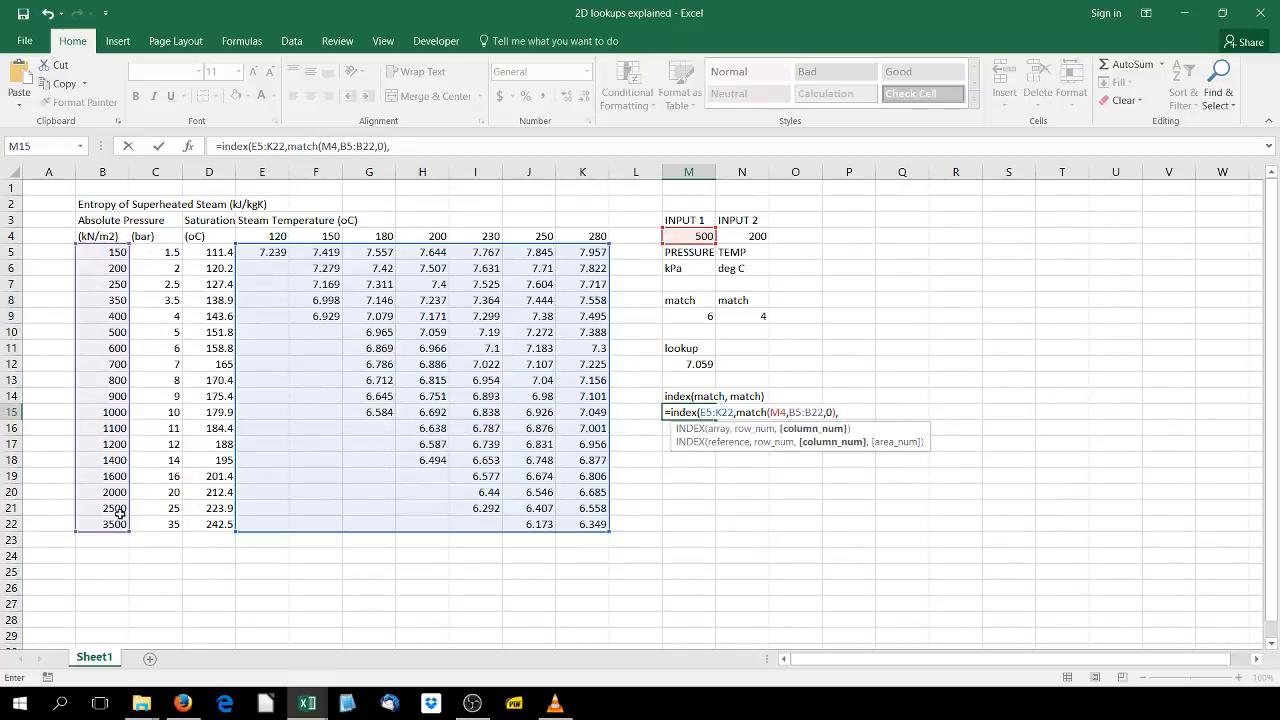
{"action": "type", "text": " match("}
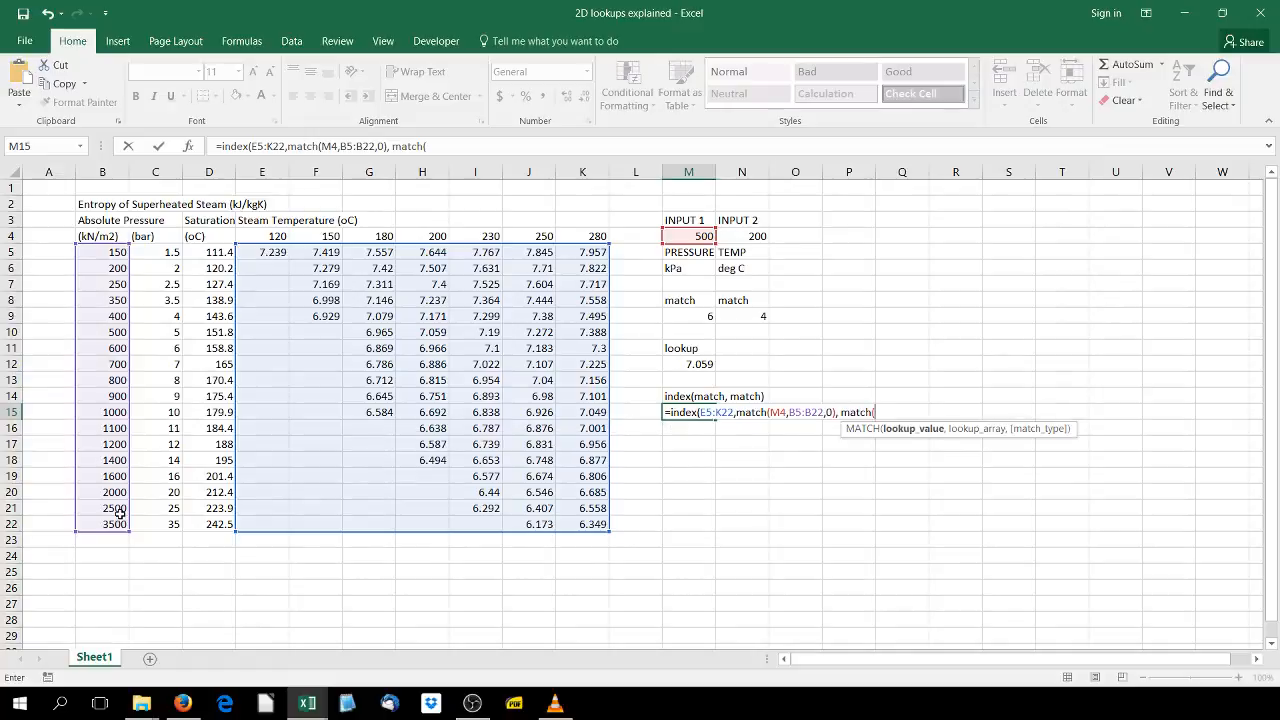
- Complete the M15 formula with MATCH(N4,E4:K4,0) as the column number and enter it
{"action": "left_click", "coordinate": [734, 236]}
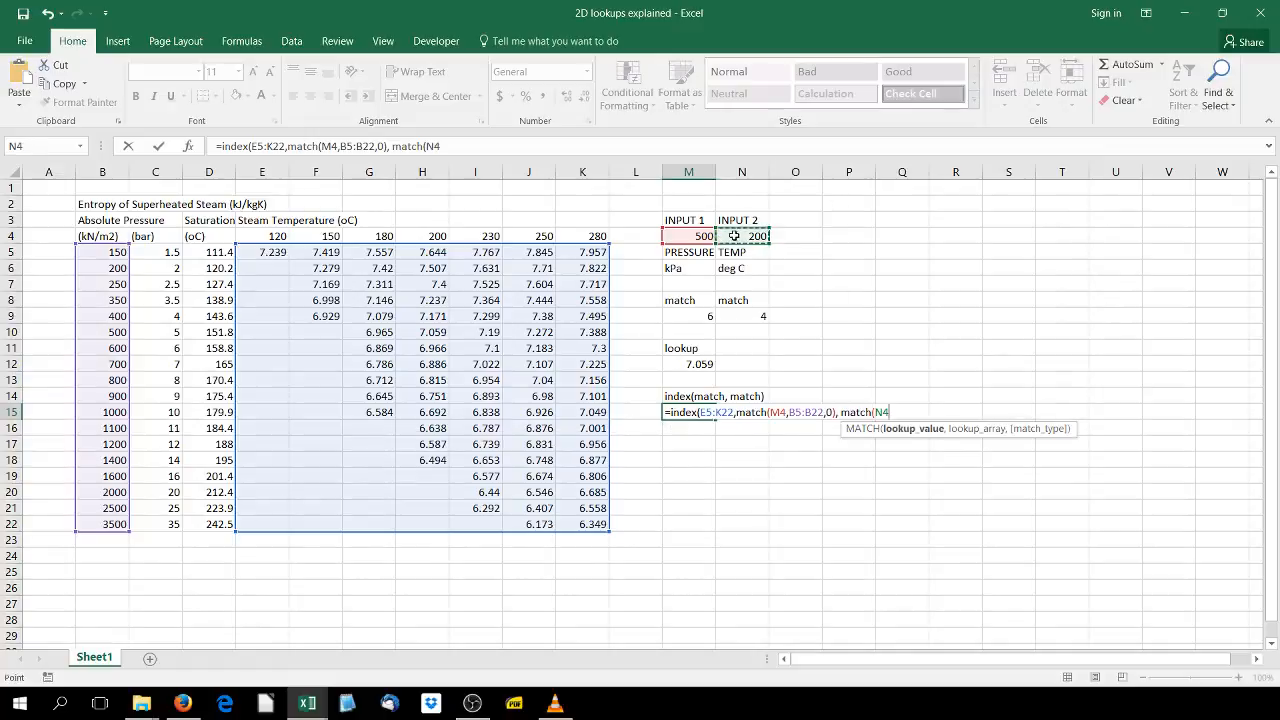
{"action": "type", "text": ","}
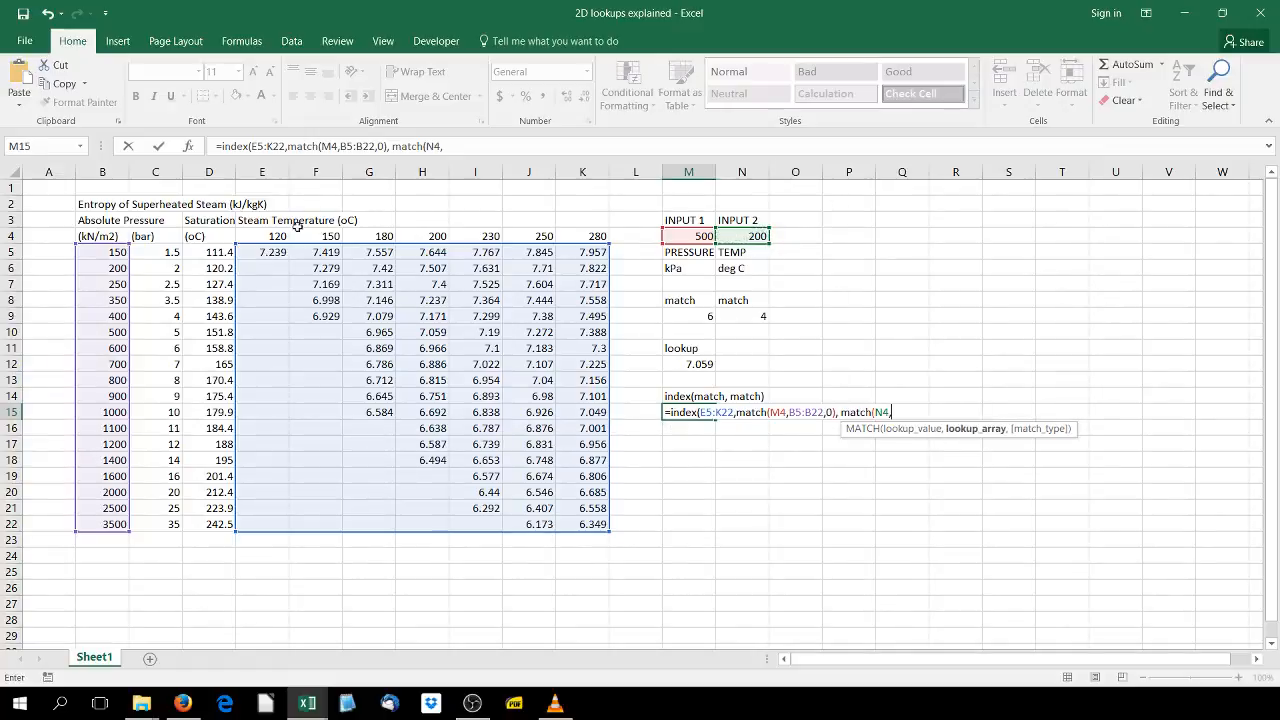
{"action": "left_click_drag", "start_coordinate": [258, 234], "coordinate": [576, 236]}
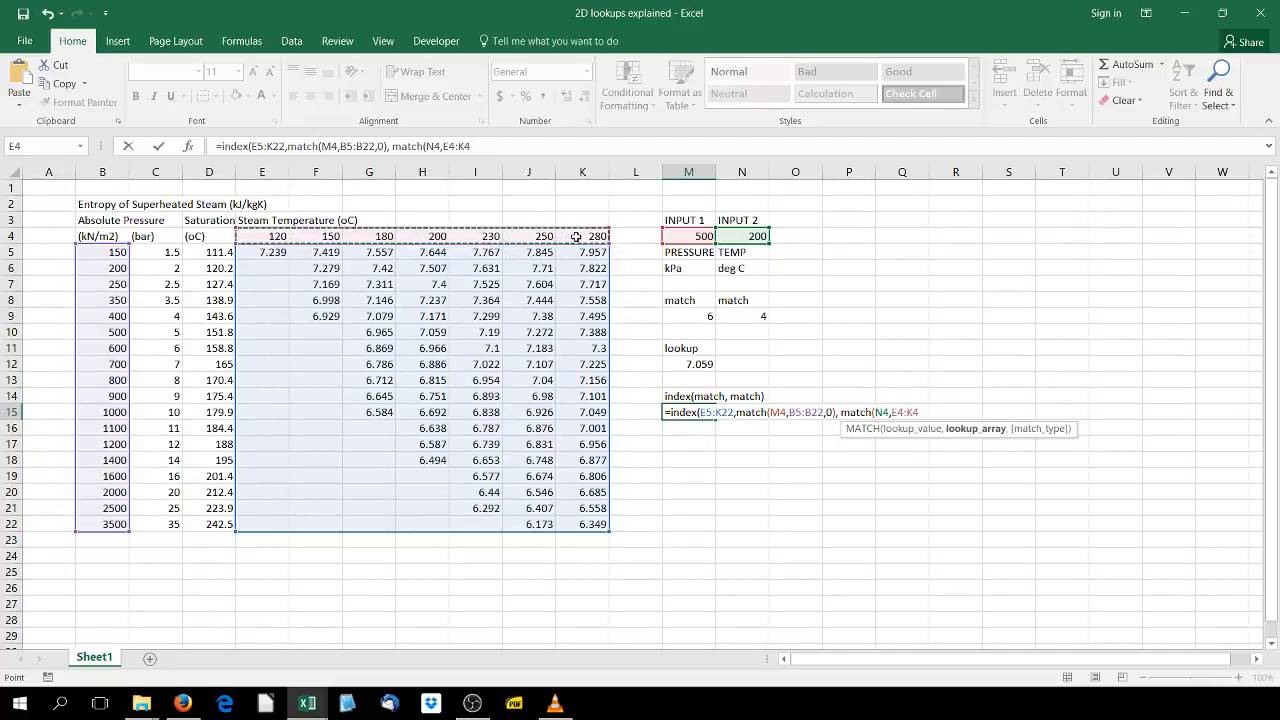
{"action": "type", "text": ",0)"}
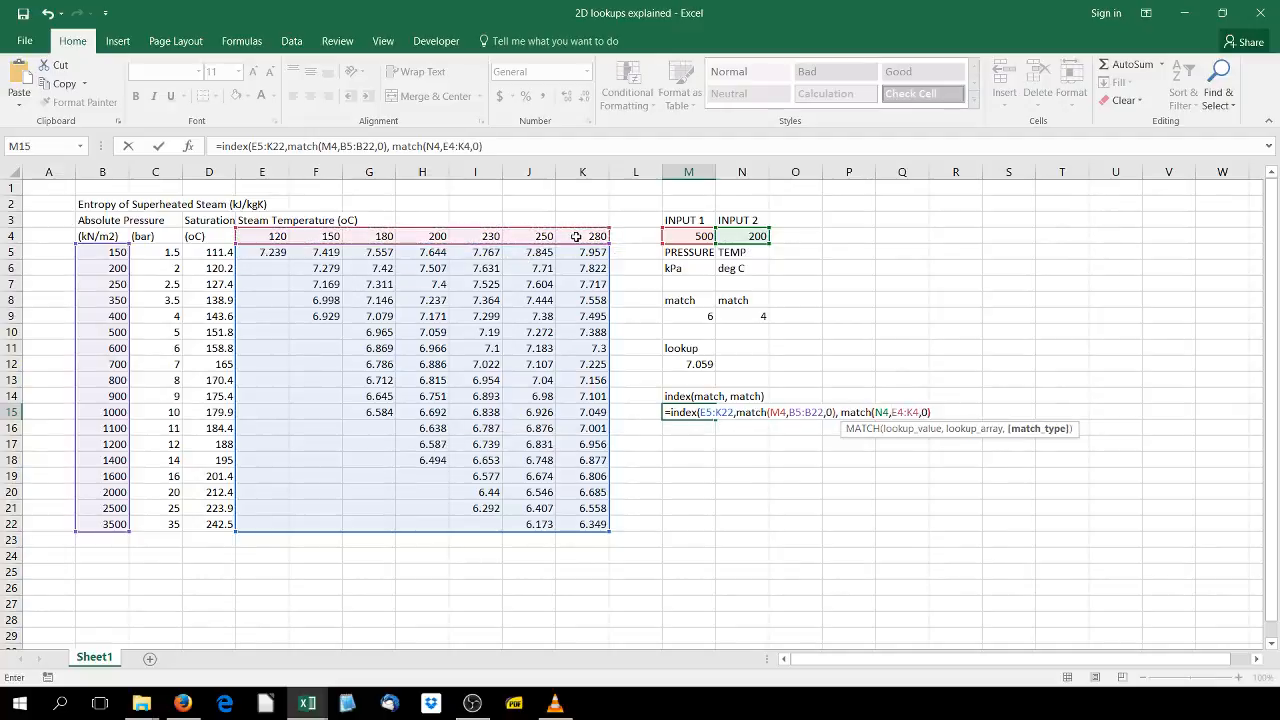
{"action": "type", "text": ")"}
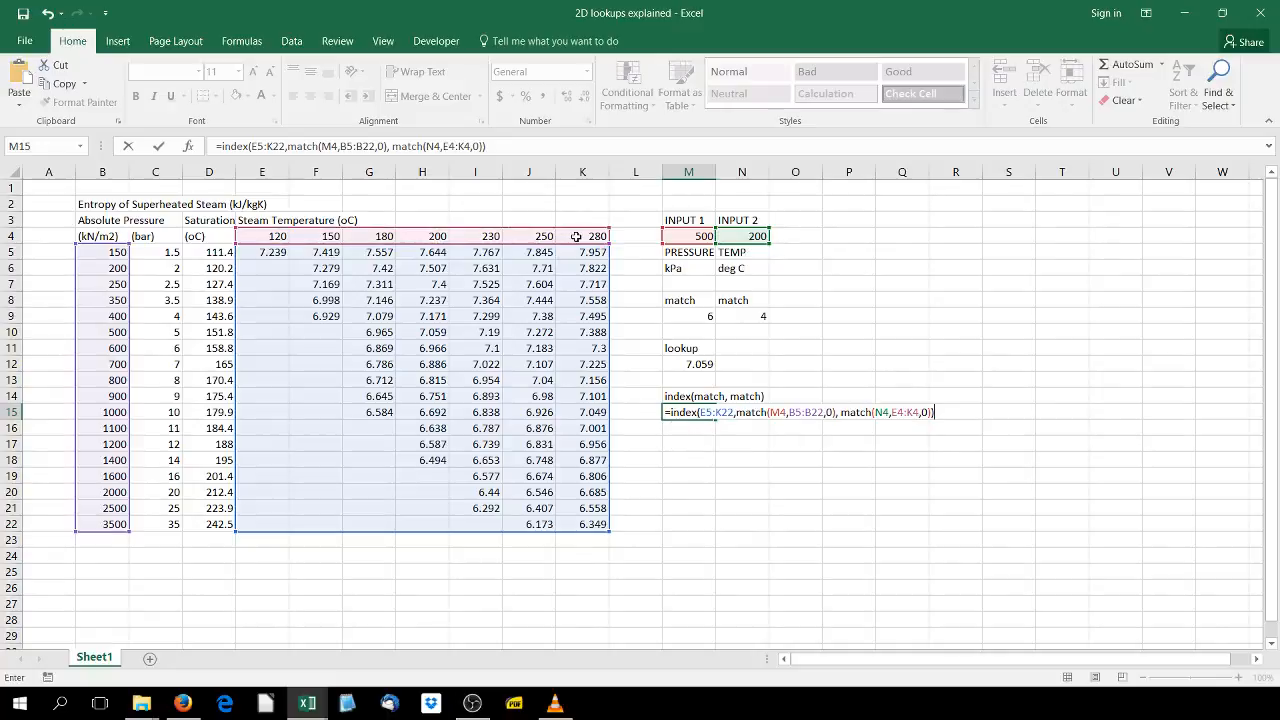
{"action": "key", "text": "Return"}
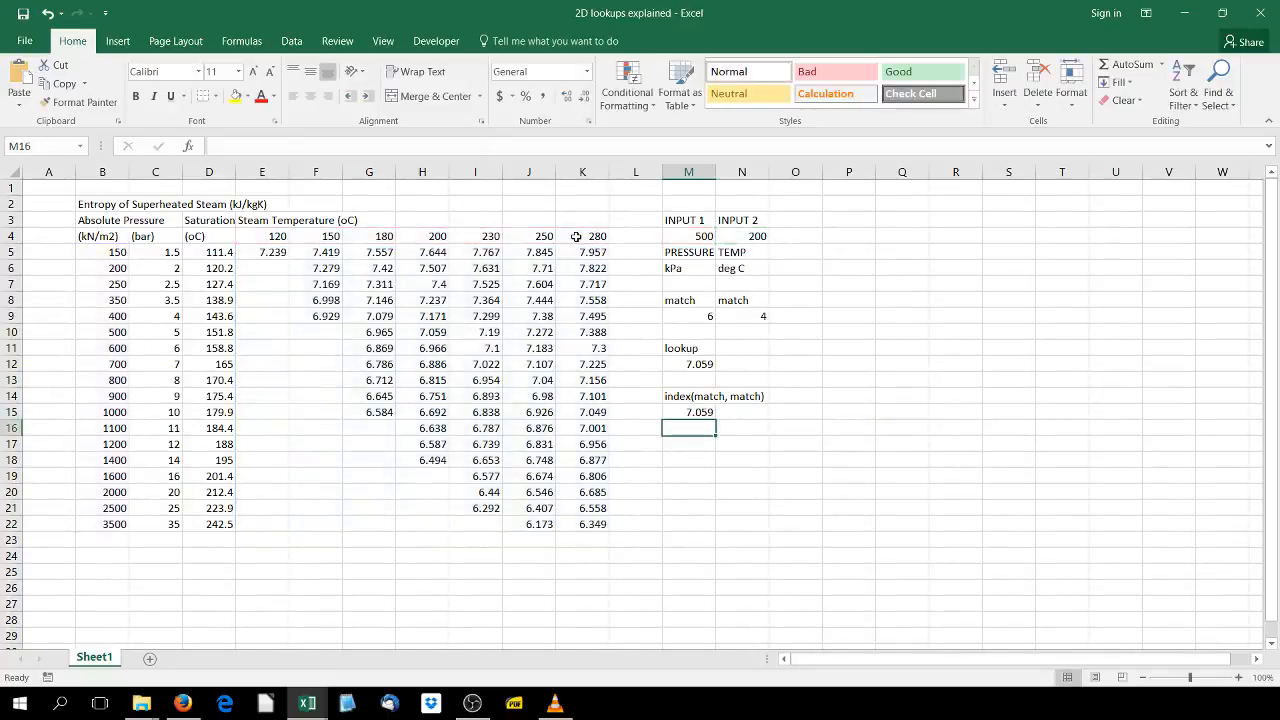
- Reopen the M15 formula, insert a space after E5:K22, and step through its INDEX and MATCH arguments before confirming
{"action": "double_click", "coordinate": [698, 411]}
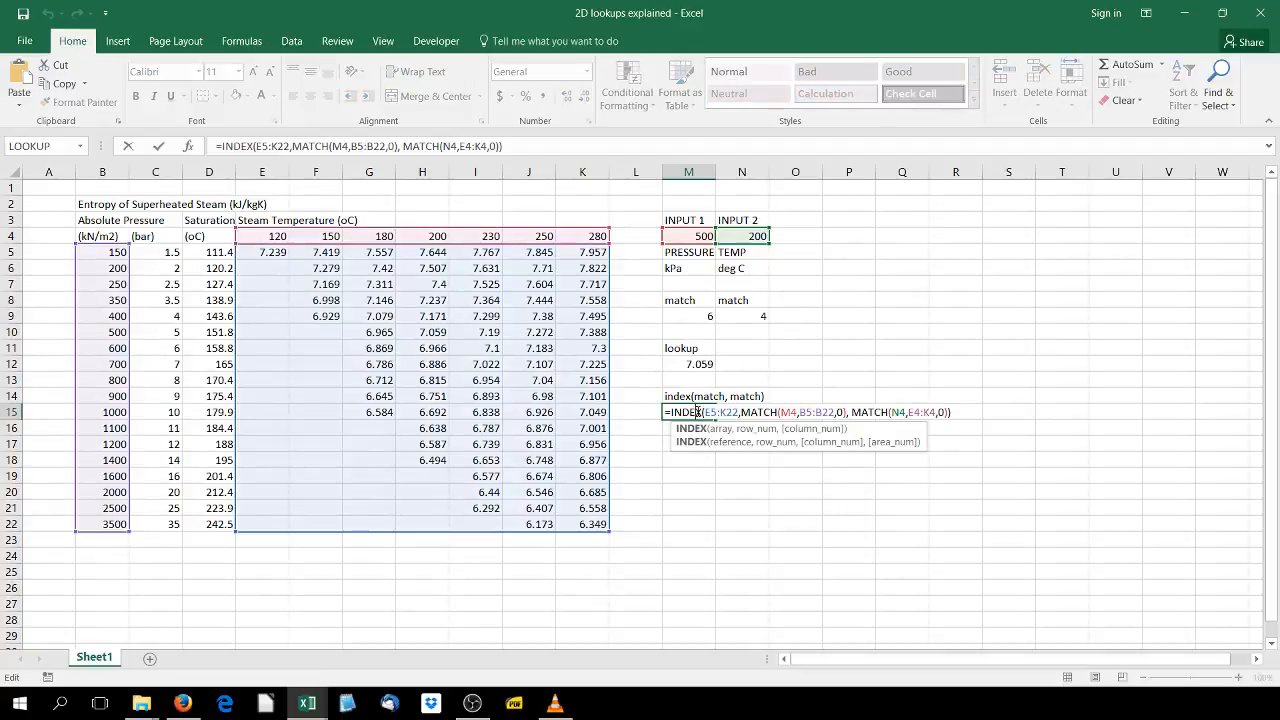
{"action": "left_click", "coordinate": [740, 412]}
{"action": "left_click", "coordinate": [740, 413]}
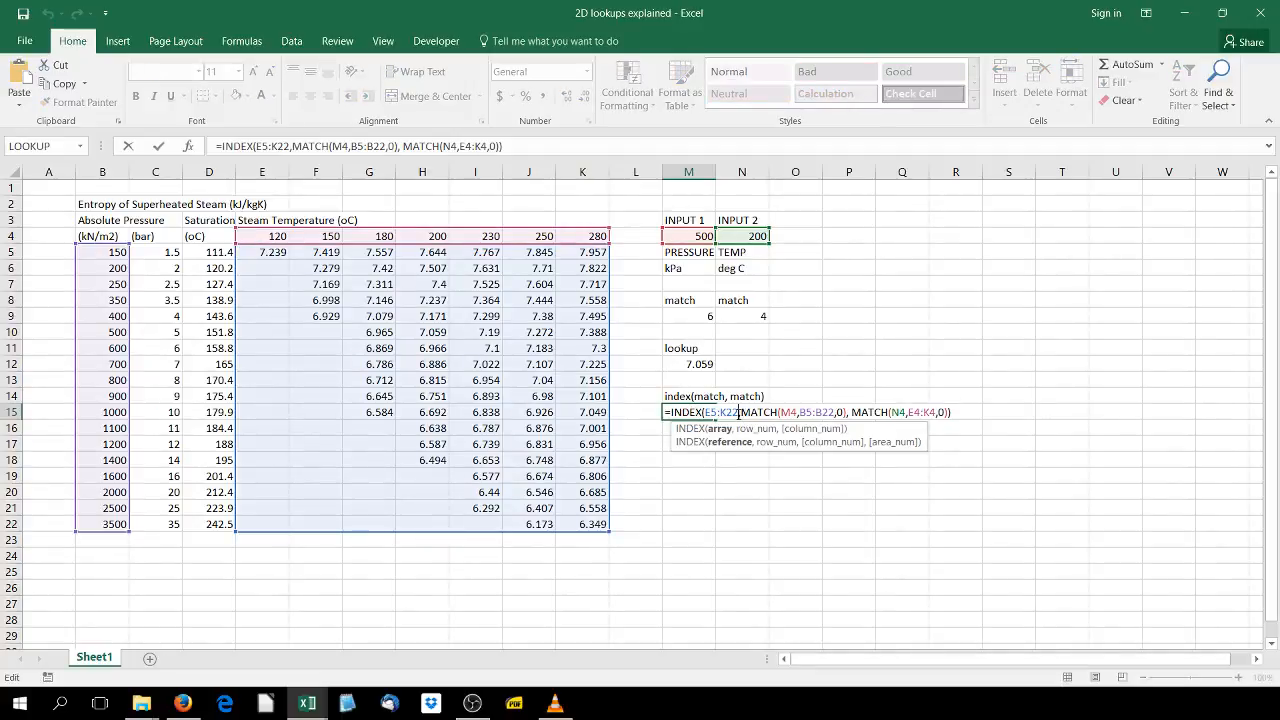
{"action": "left_click", "coordinate": [741, 412]}
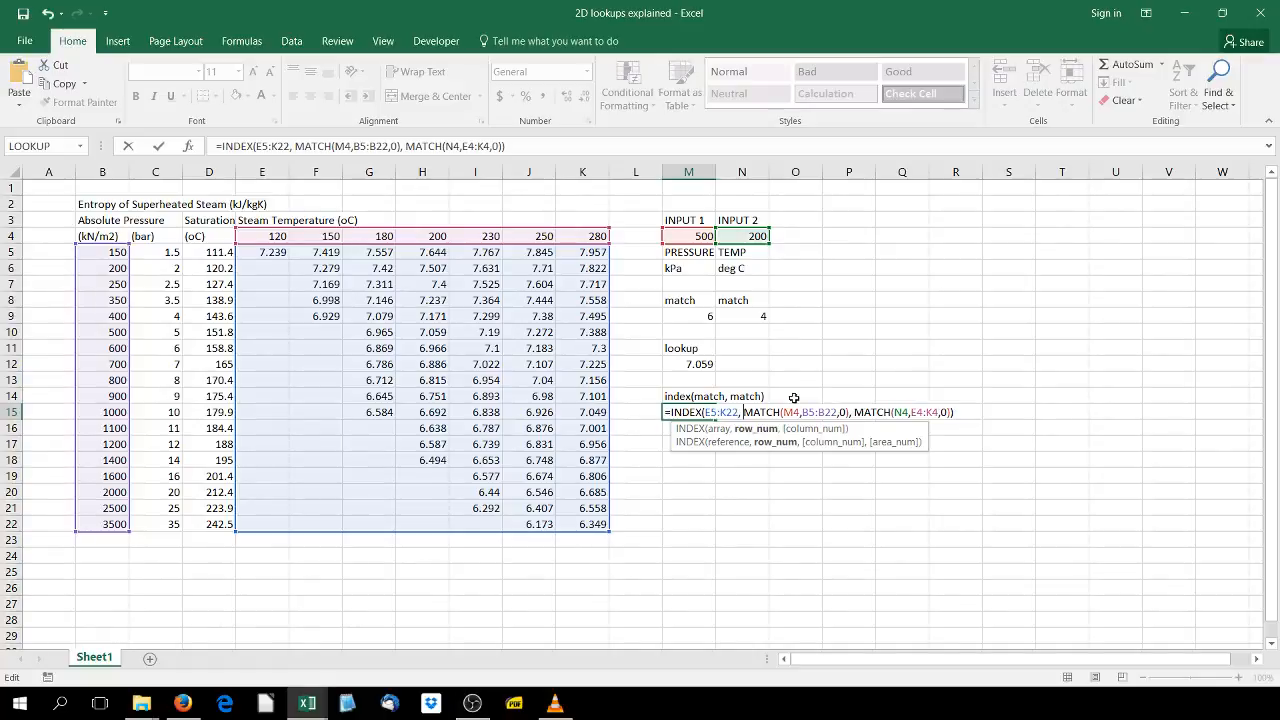
{"action": "left_click", "coordinate": [715, 412]}
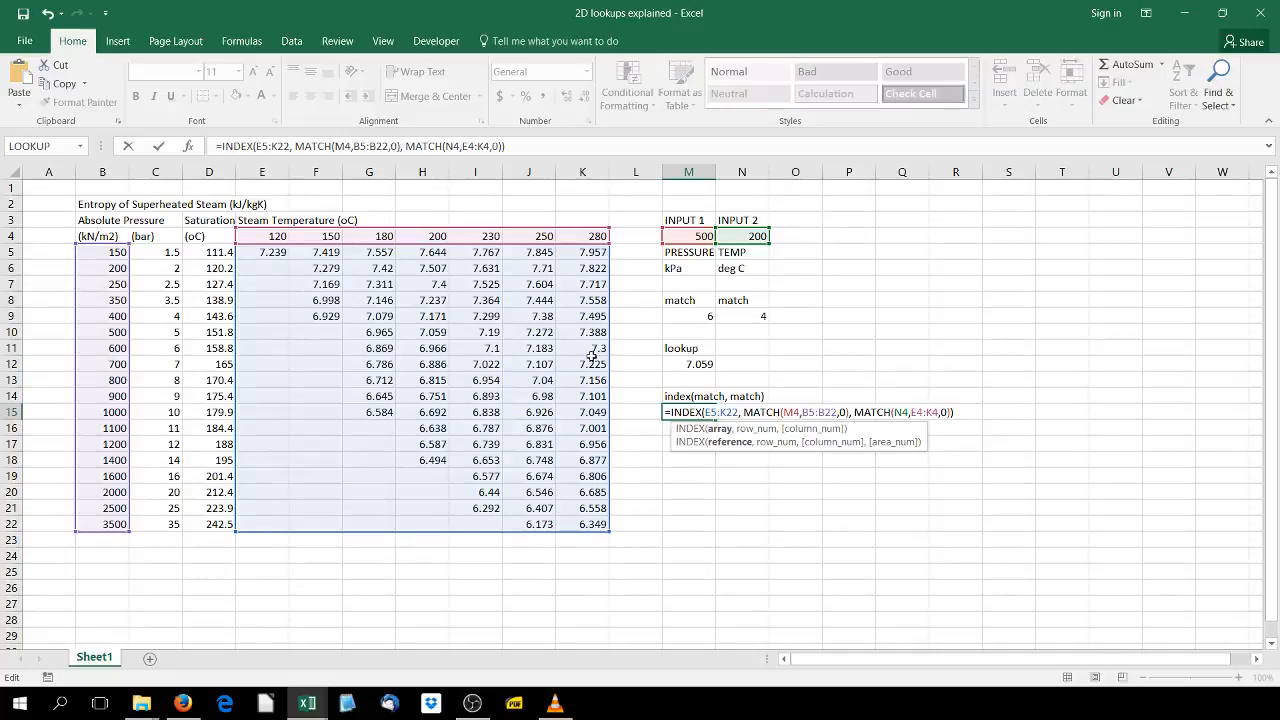
{"action": "left_click", "coordinate": [766, 412]}
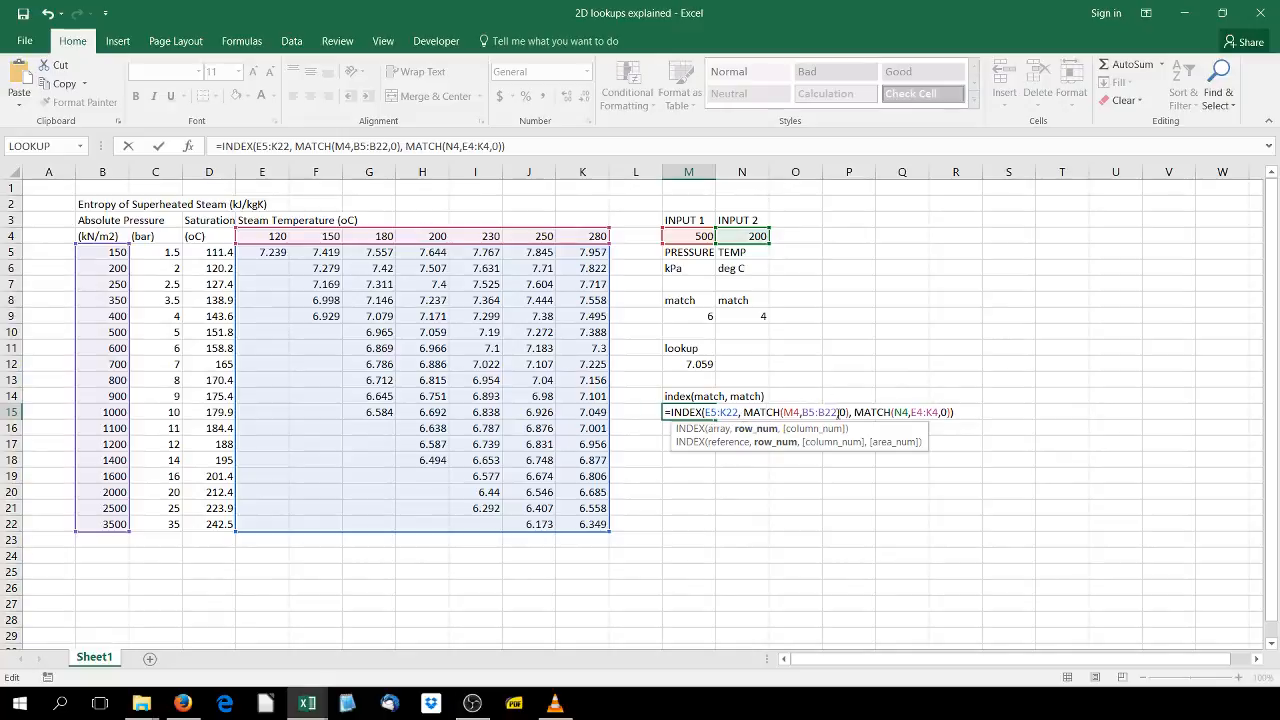
{"action": "left_click", "coordinate": [808, 412]}
{"action": "left_click", "coordinate": [726, 412]}
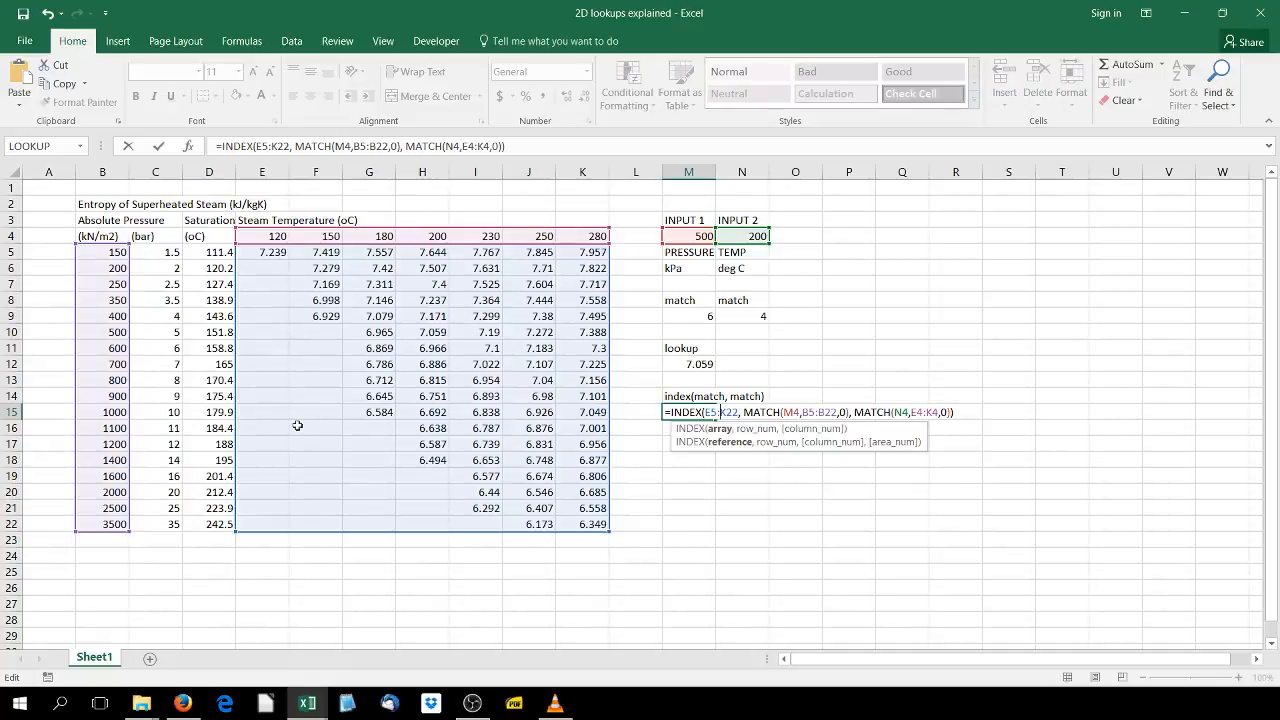
{"action": "left_click", "coordinate": [799, 410]}
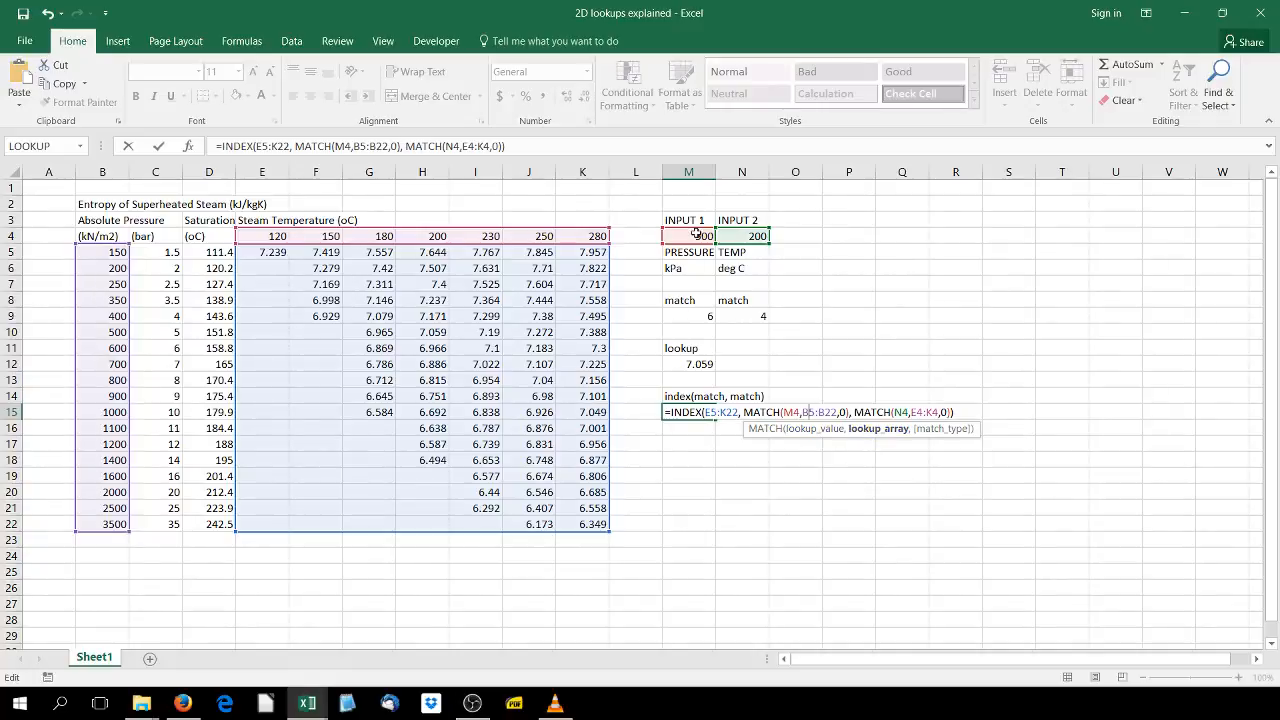
{"action": "left_click", "coordinate": [855, 412]}
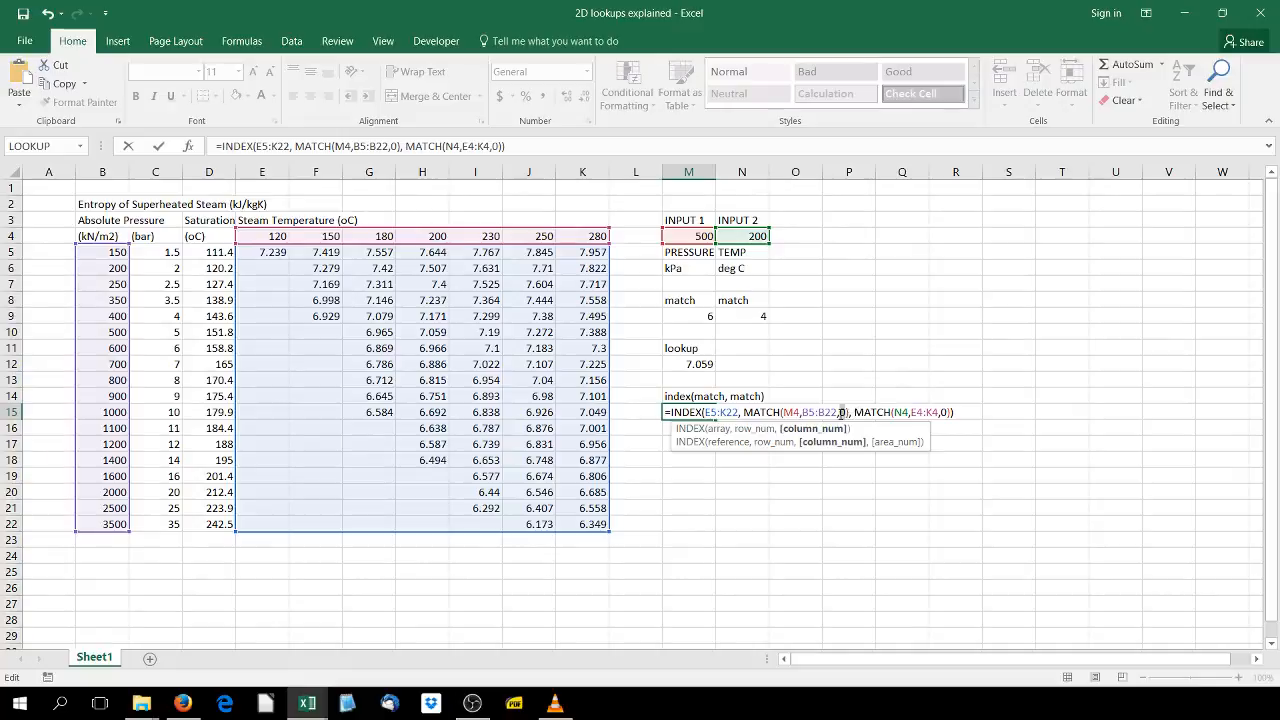
{"action": "left_click", "coordinate": [841, 412]}
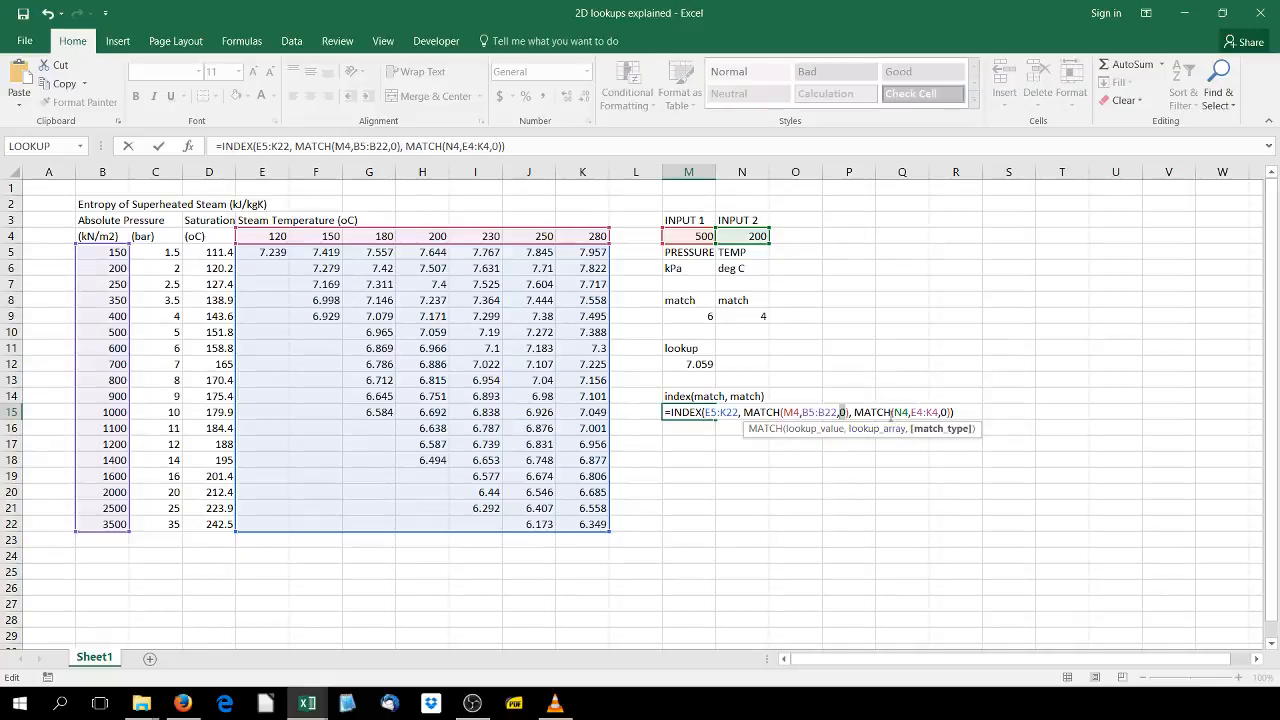
{"action": "left_click", "coordinate": [902, 412]}
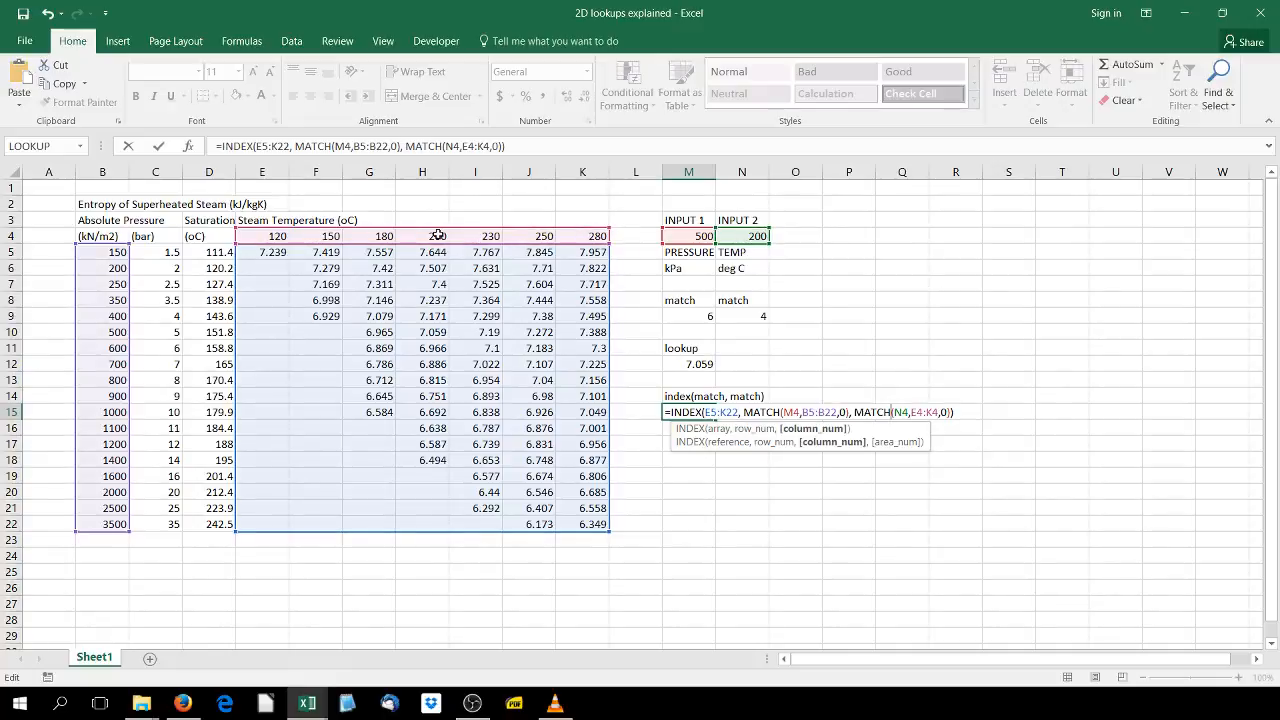
{"action": "left_click", "coordinate": [945, 412]}
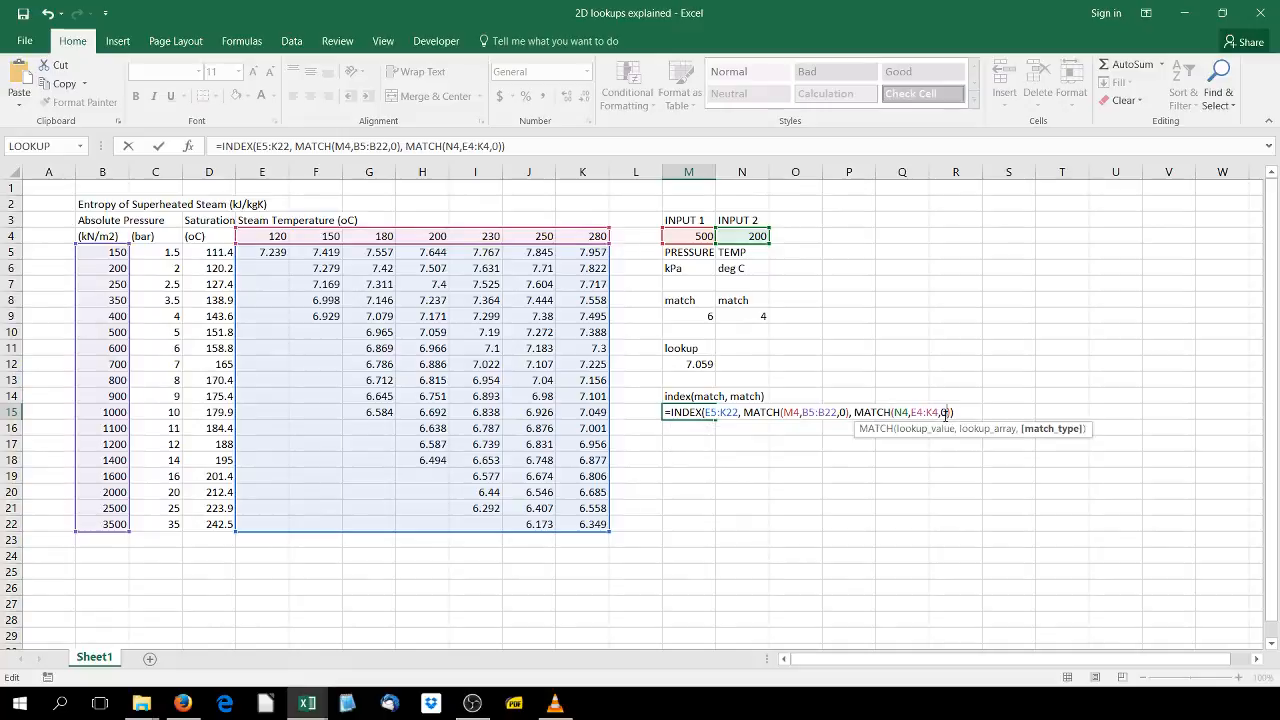
{"action": "key", "text": "Return"}
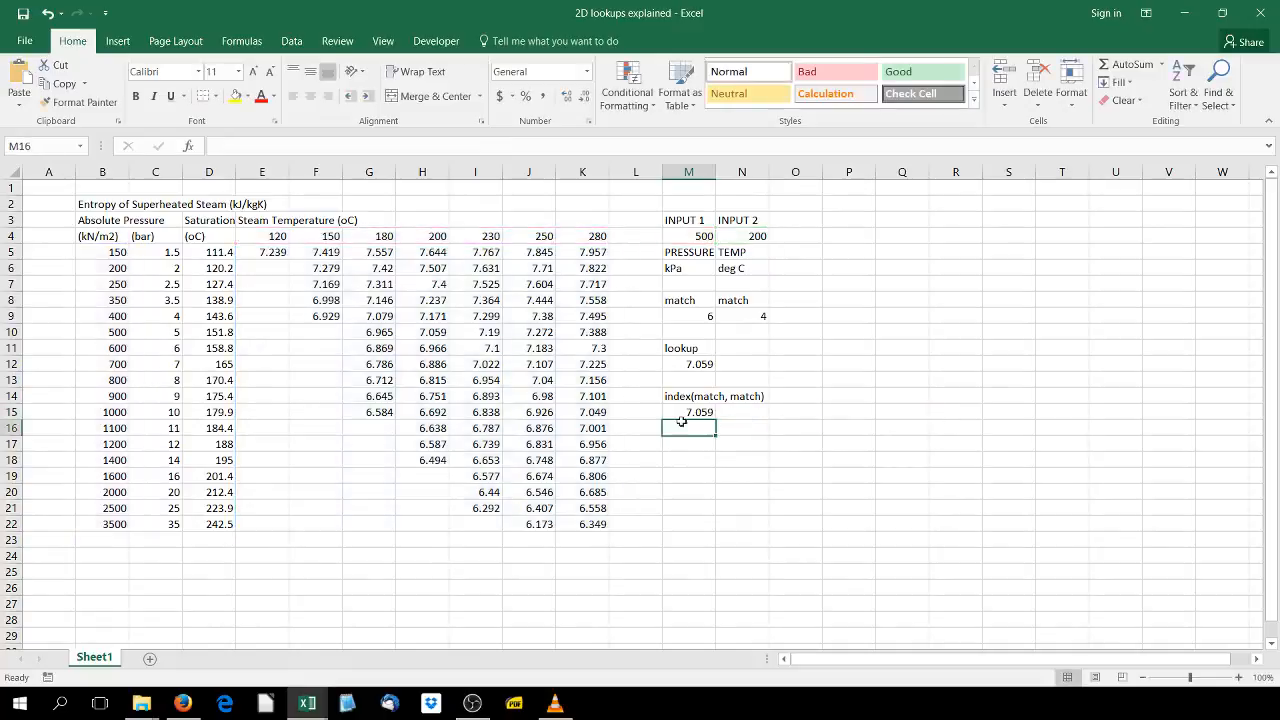
- Enter the note specific entropy! in cell M16
{"action": "type", "text": "specific"}
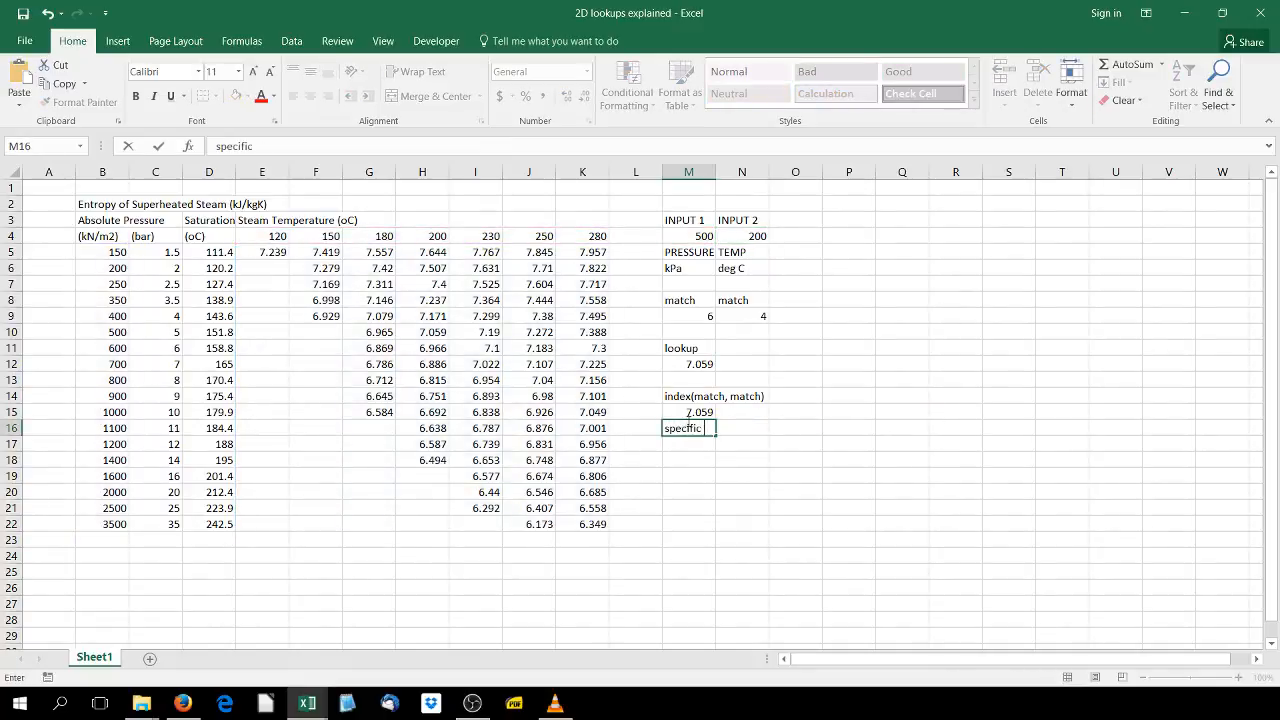
{"action": "type", "text": " entropy!"}
{"action": "key", "text": "Return"}
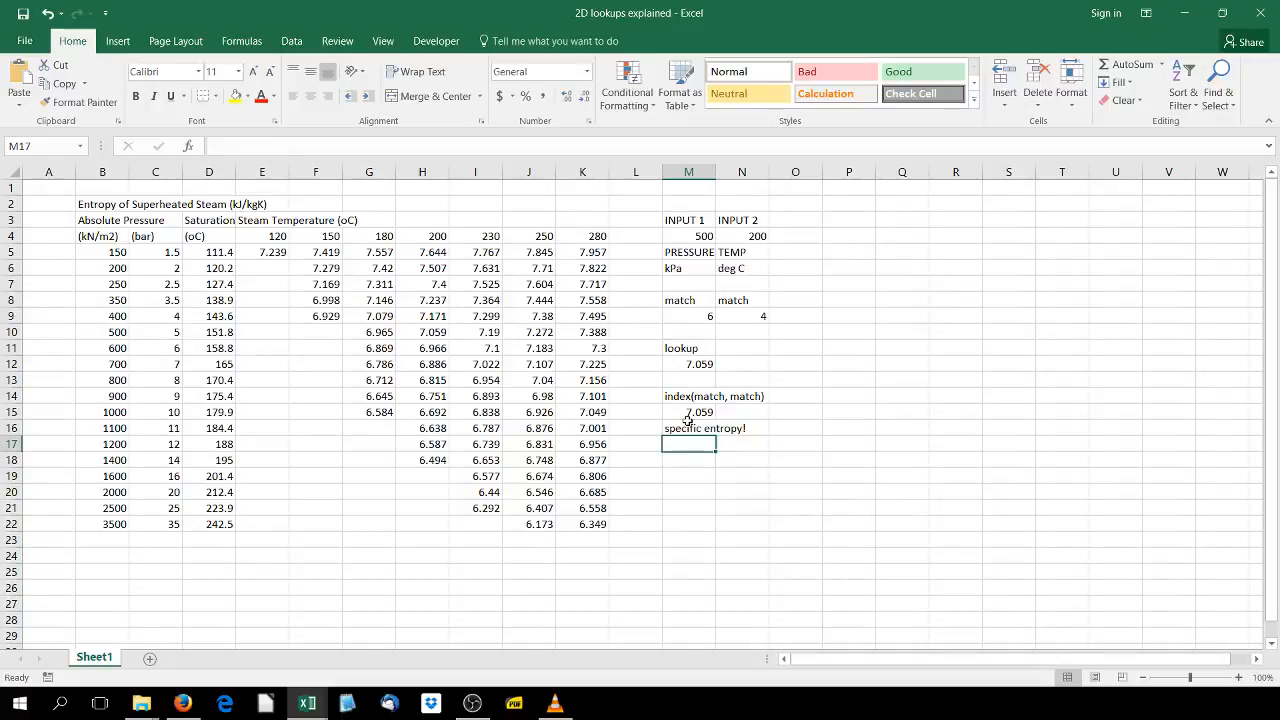
- Start a VLOOKUP formula in M18 with B5:K22 as its first argument, then delete that argument
{"action": "key", "text": "Down"}
{"action": "type", "text": "=vlo"}
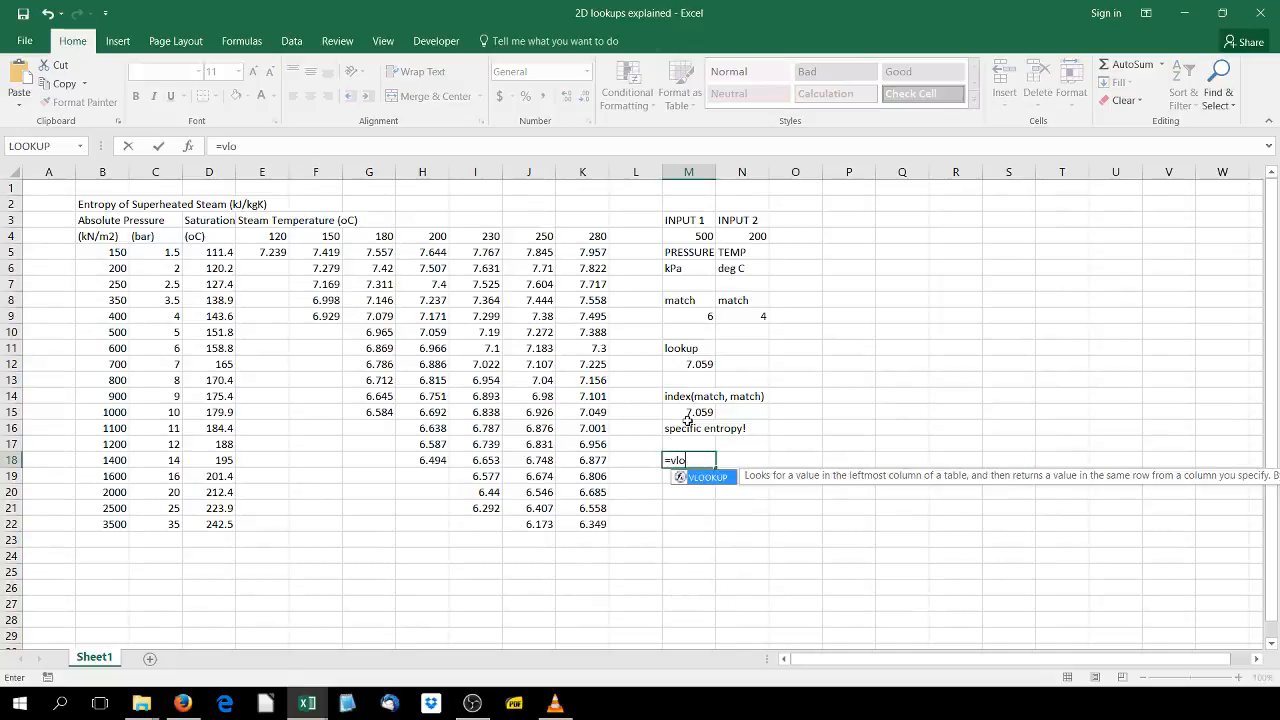
{"action": "type", "text": "okup("}
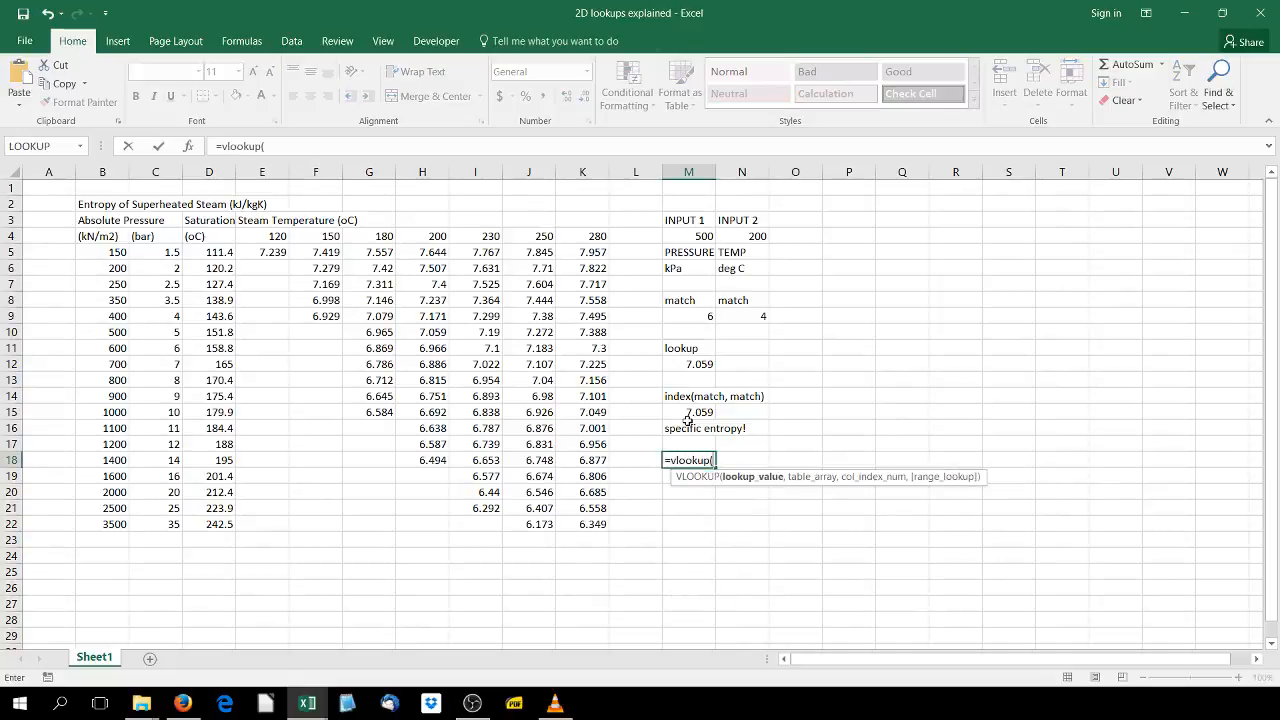
{"action": "left_click_drag", "start_coordinate": [90, 251], "coordinate": [588, 524]}
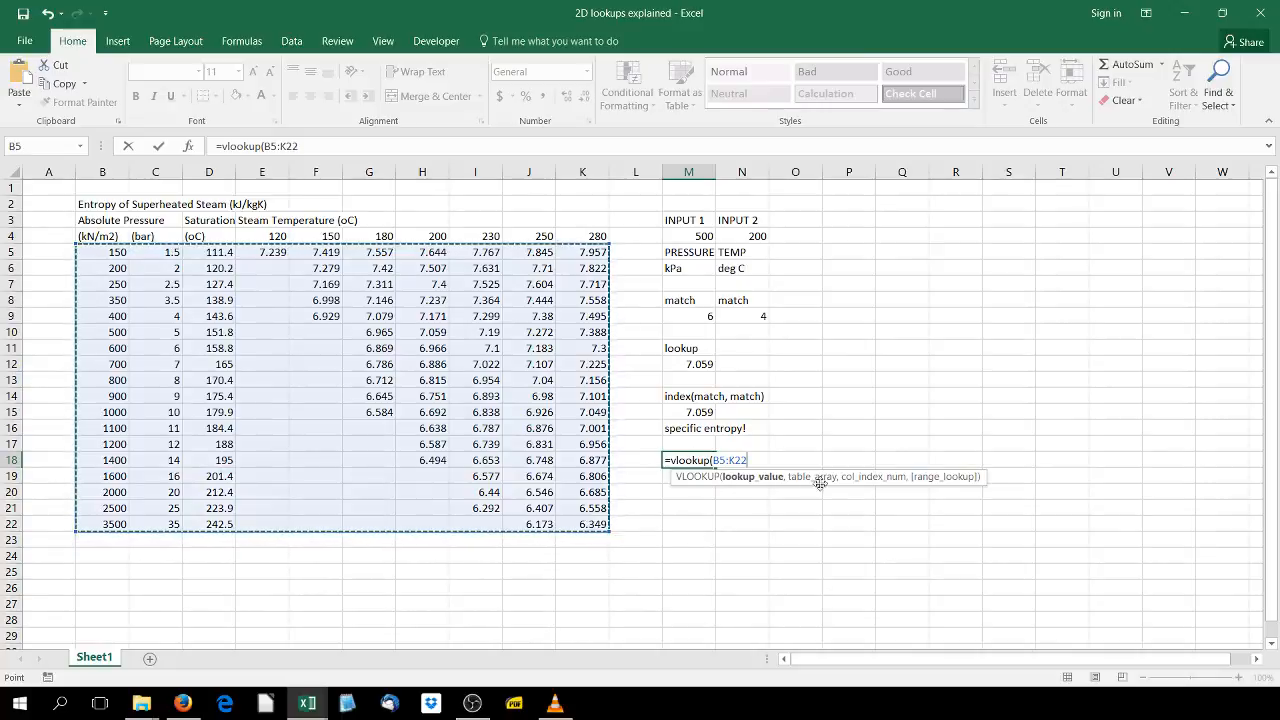
{"action": "type", "text": ","}
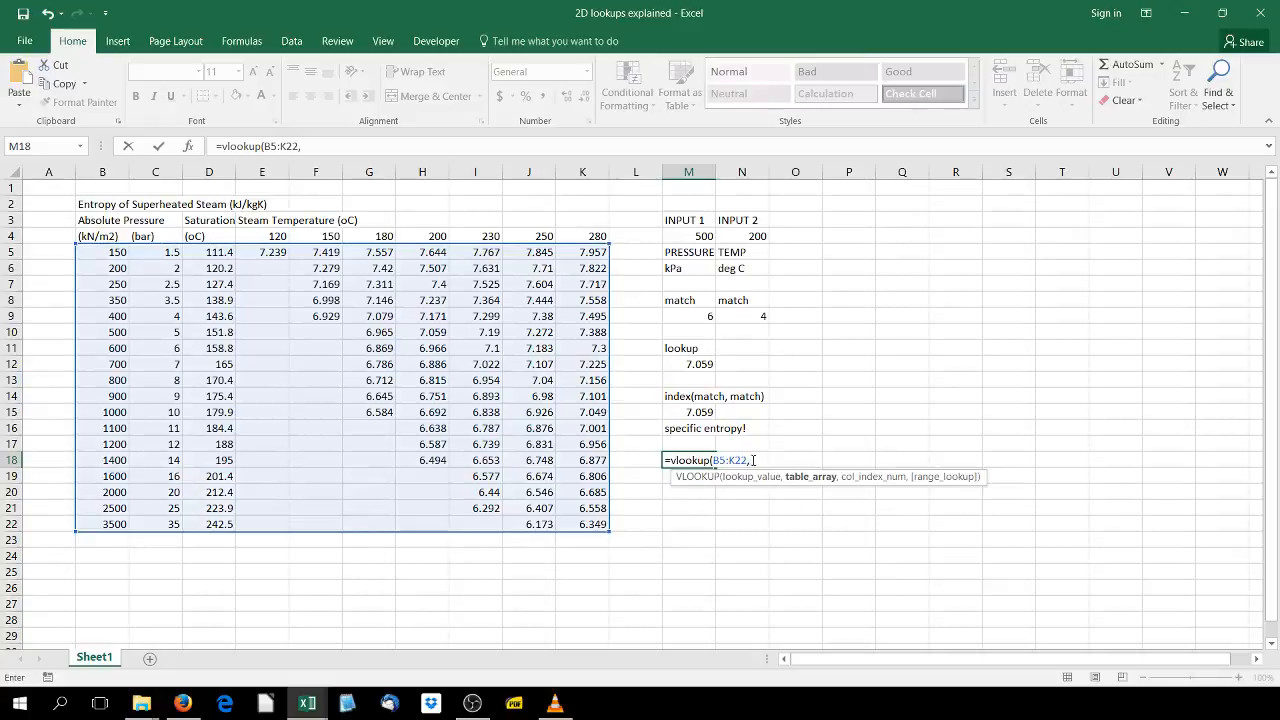
{"action": "left_click_drag", "start_coordinate": [753, 460], "coordinate": [714, 460]}
{"action": "key", "text": "BackSpace"}
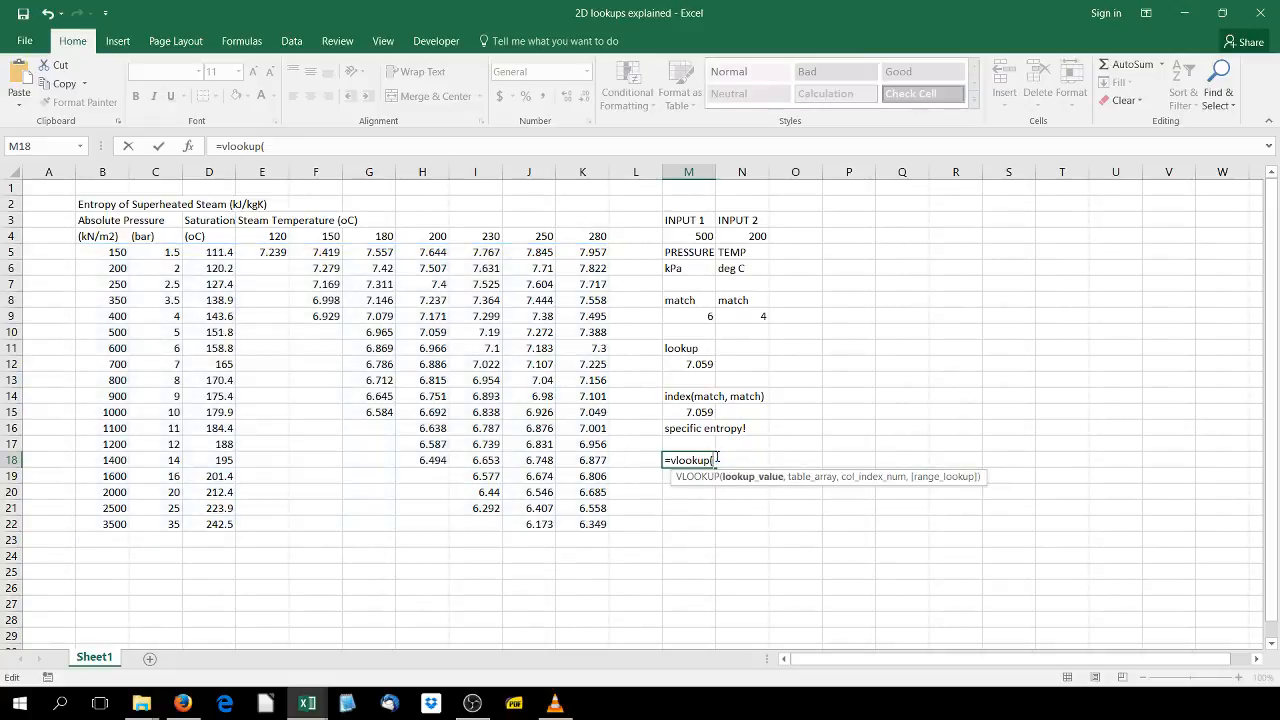
- Try a VLOOKUP in M18 on M4 over B5:K22 with match()+2 as column index, then cancel the entry
{"action": "left_click", "coordinate": [677, 231]}
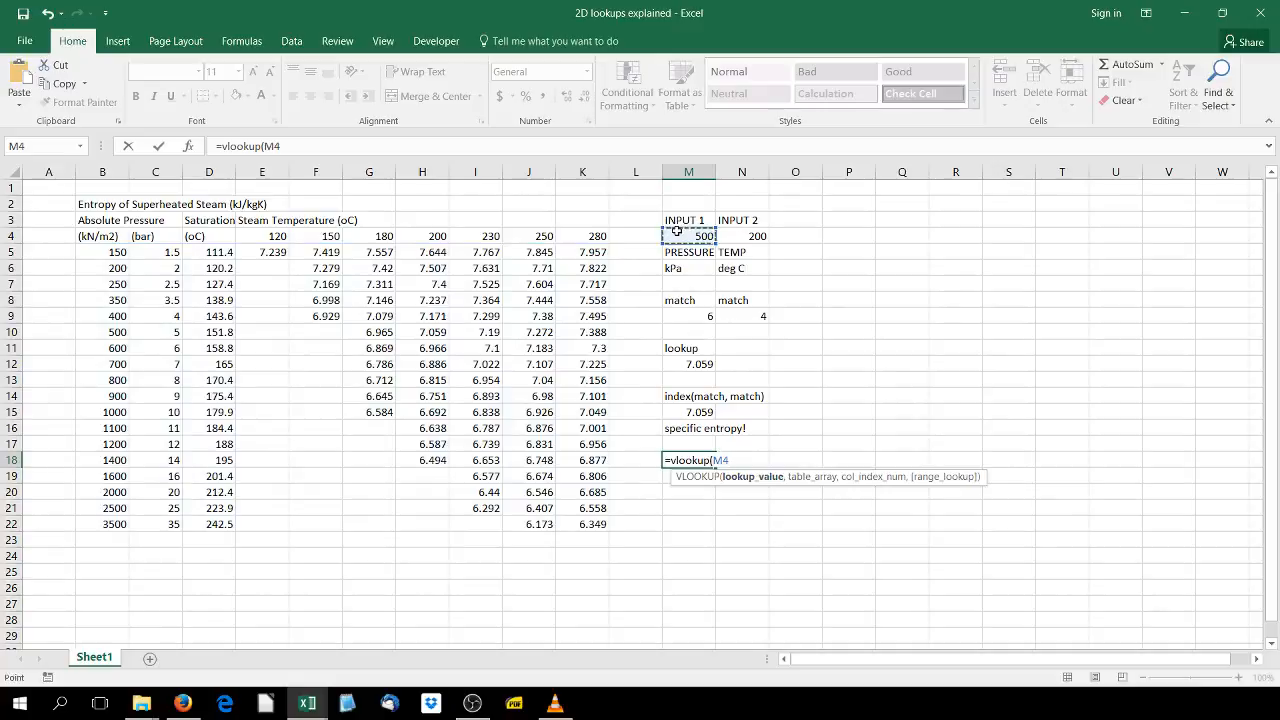
{"action": "type", "text": ","}
{"action": "left_click_drag", "start_coordinate": [100, 252], "coordinate": [590, 522]}
{"action": "type", "text": ","}
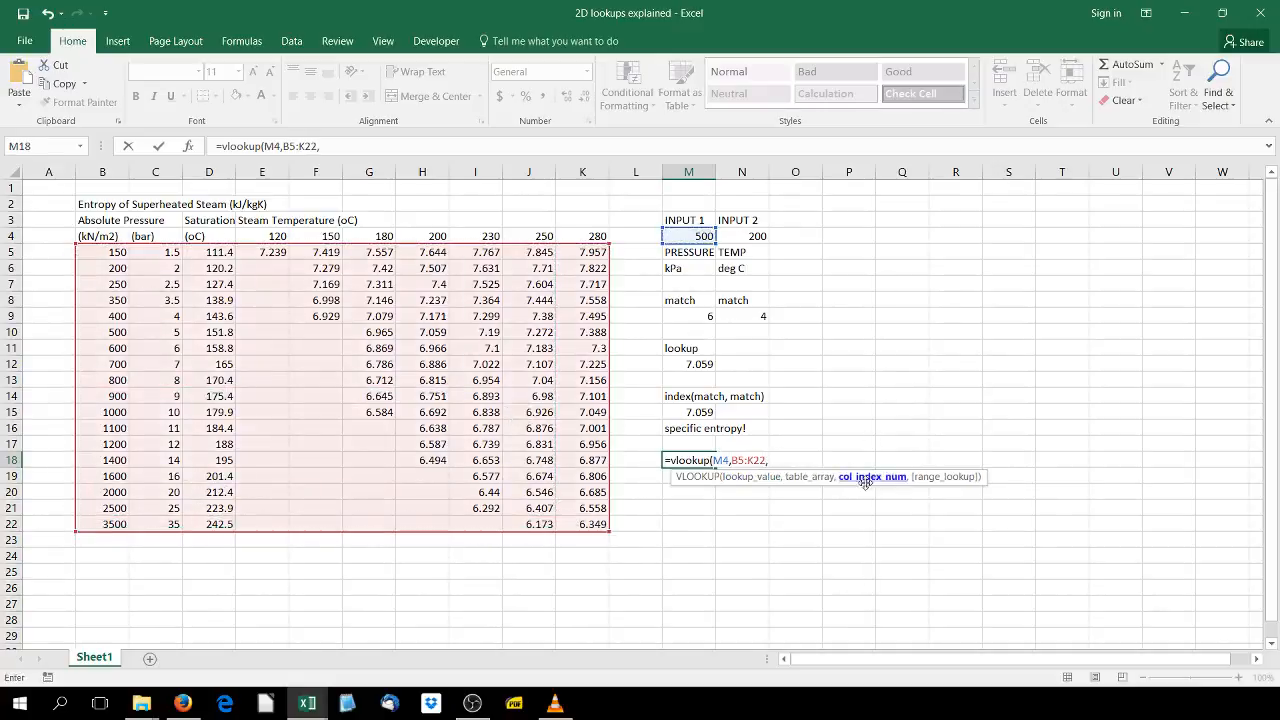
{"action": "type", "text": "match("}
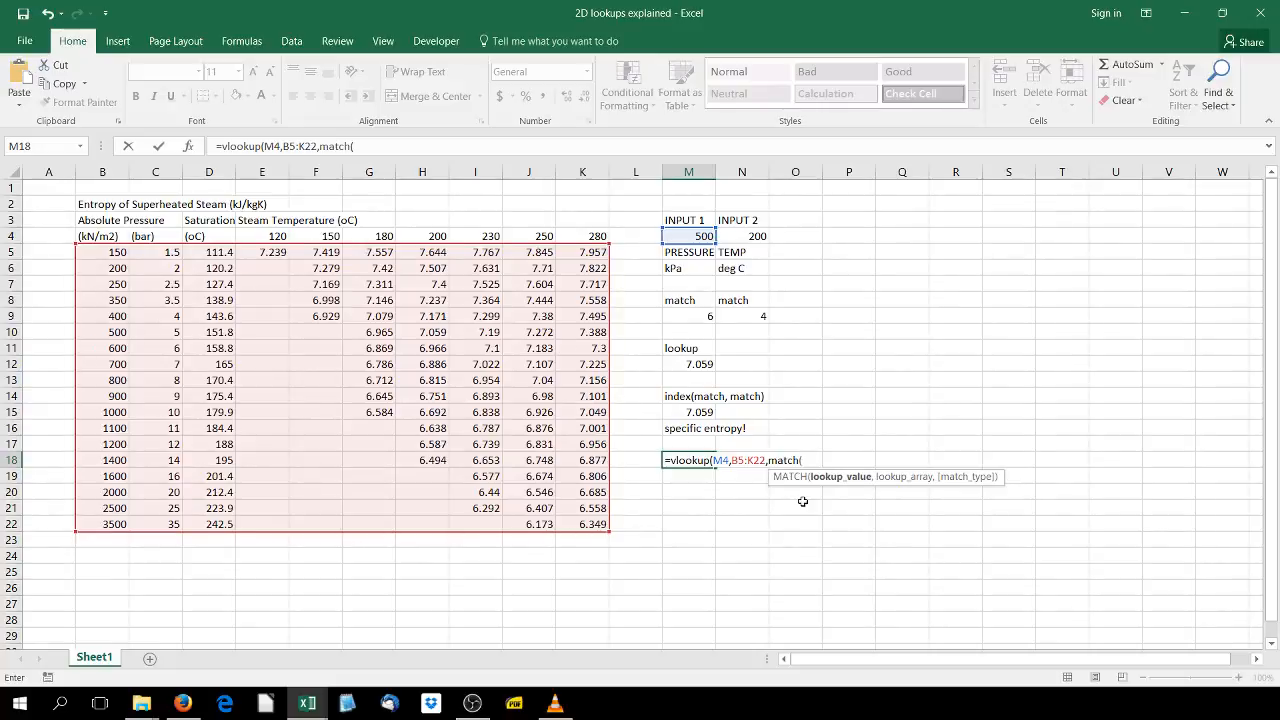
{"action": "type", "text": ")+2,"}
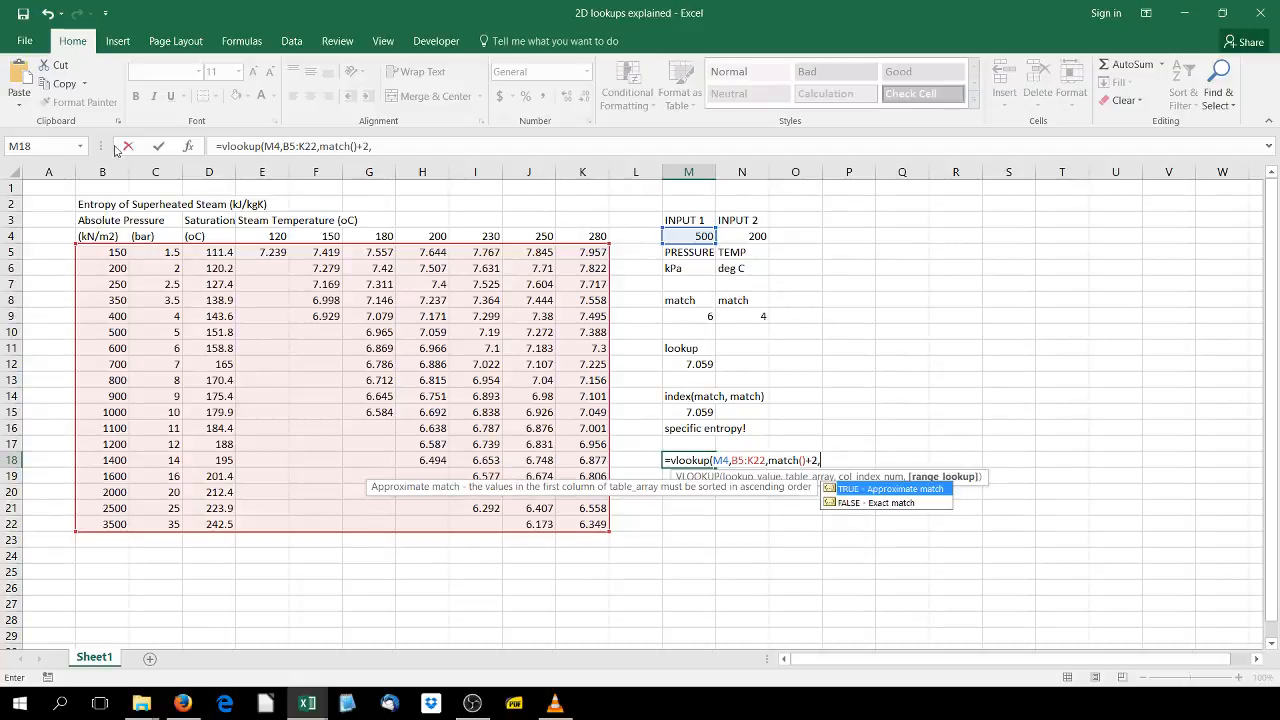
{"action": "key", "text": "Escape"}
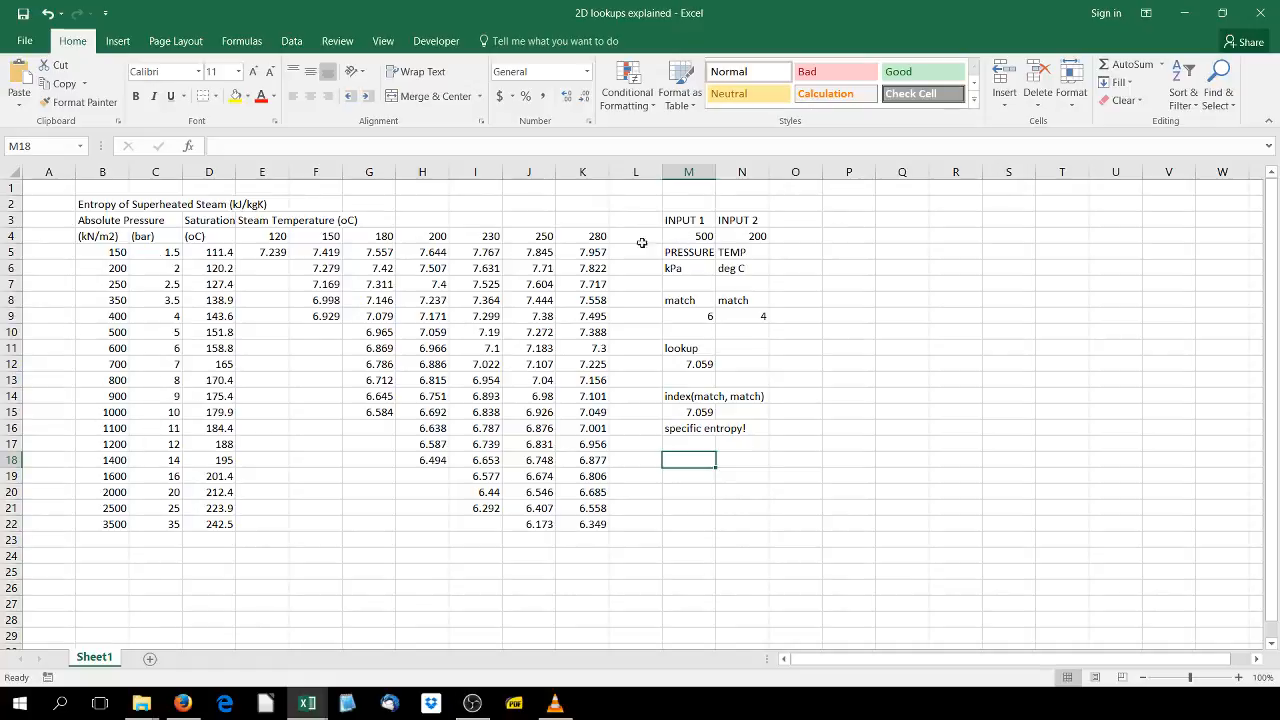
- Change the pressure input in M4 to 559
{"action": "left_click", "coordinate": [688, 236]}
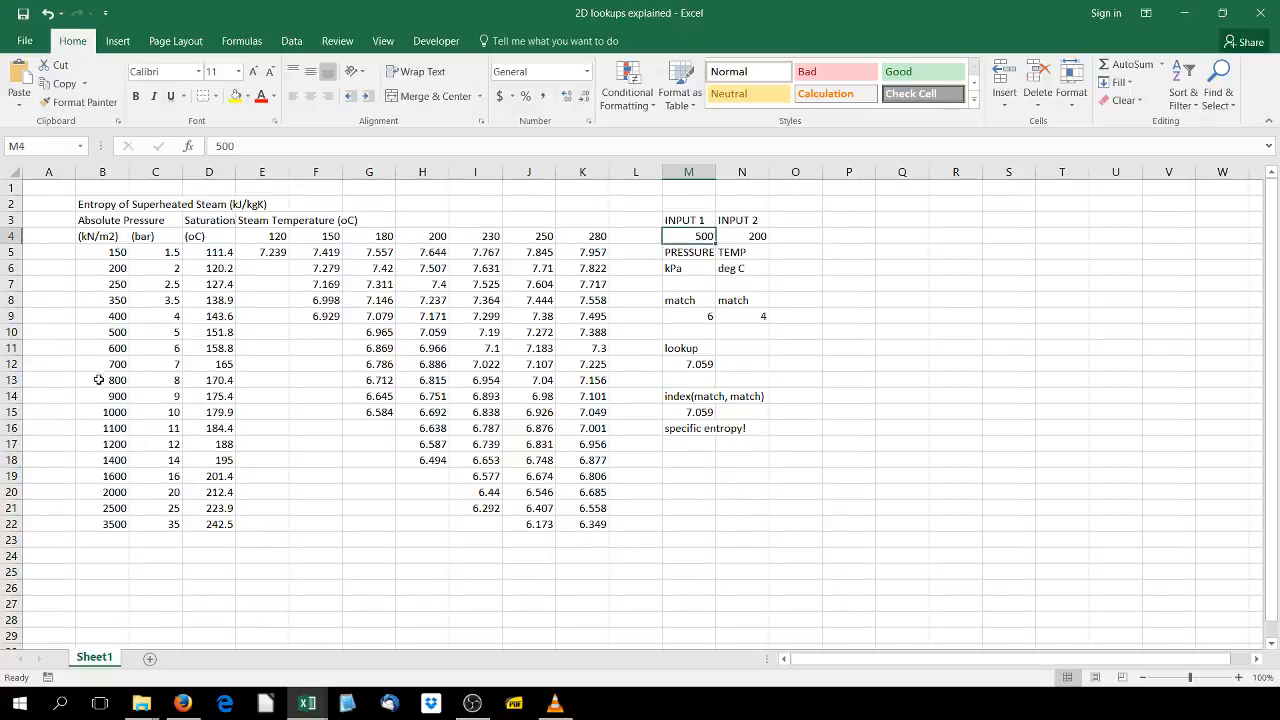
{"action": "type", "text": "559"}
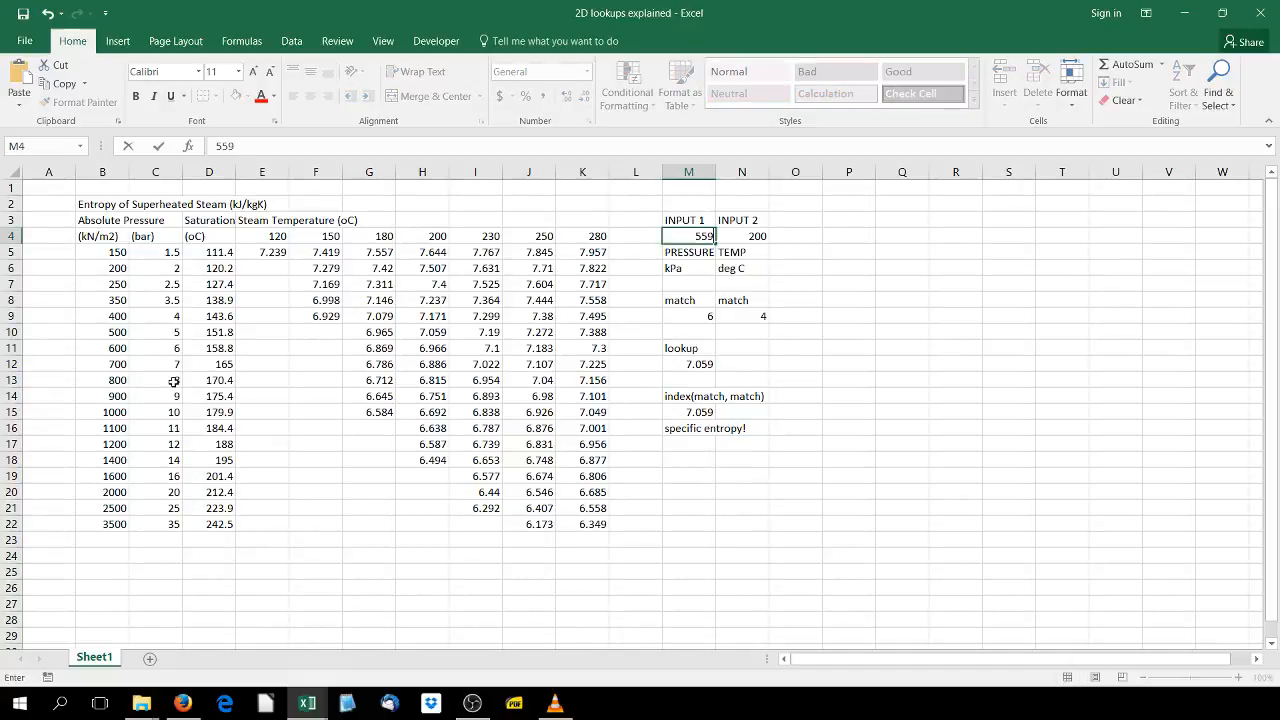
{"action": "key", "text": "Return"}
- Examine the MATCH, lookup and INDEX formulas in M9, M12 and M15 against the pressure column and entropy table
{"action": "left_click", "coordinate": [693, 316]}
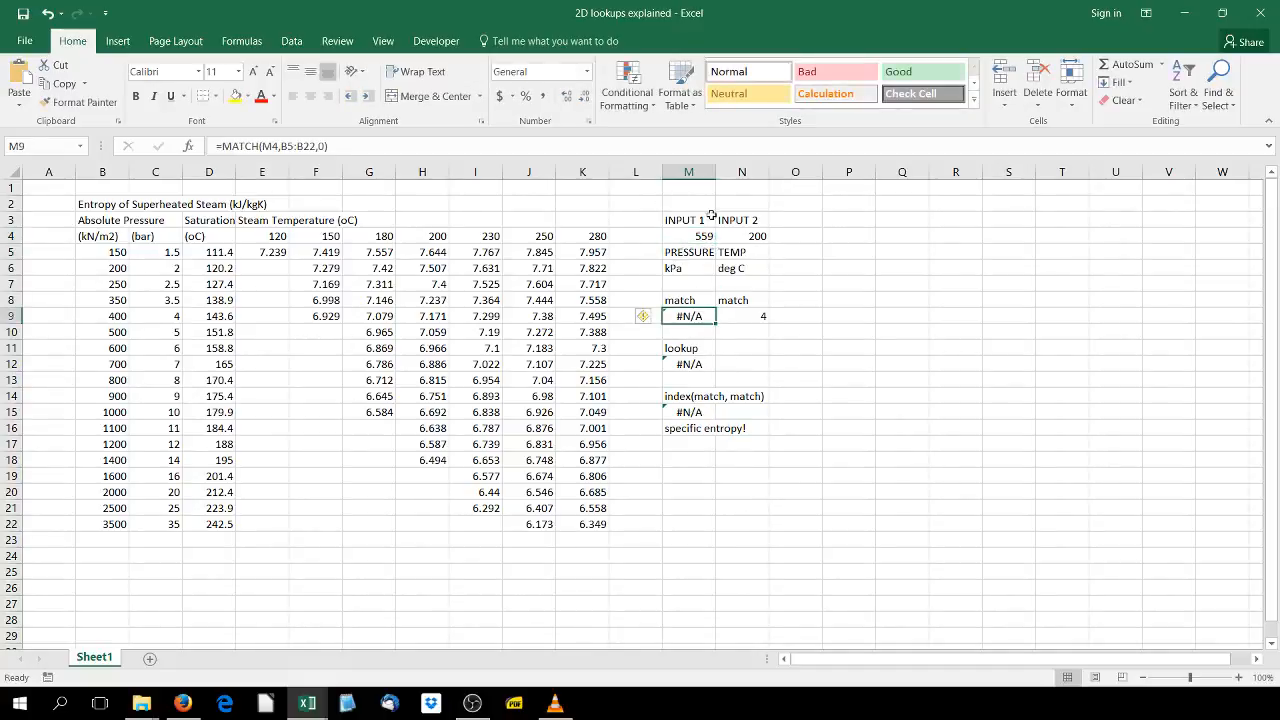
{"action": "left_click_drag", "start_coordinate": [119, 335], "coordinate": [120, 350]}
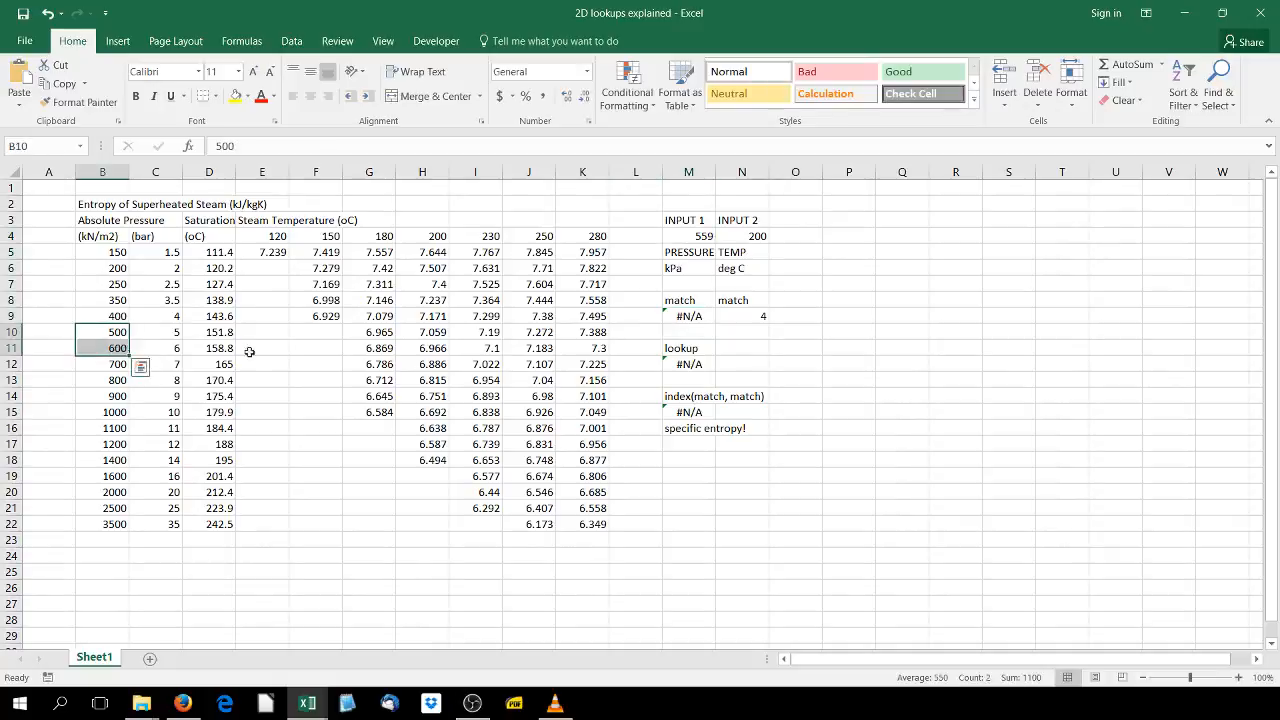
{"action": "left_click", "coordinate": [689, 316]}
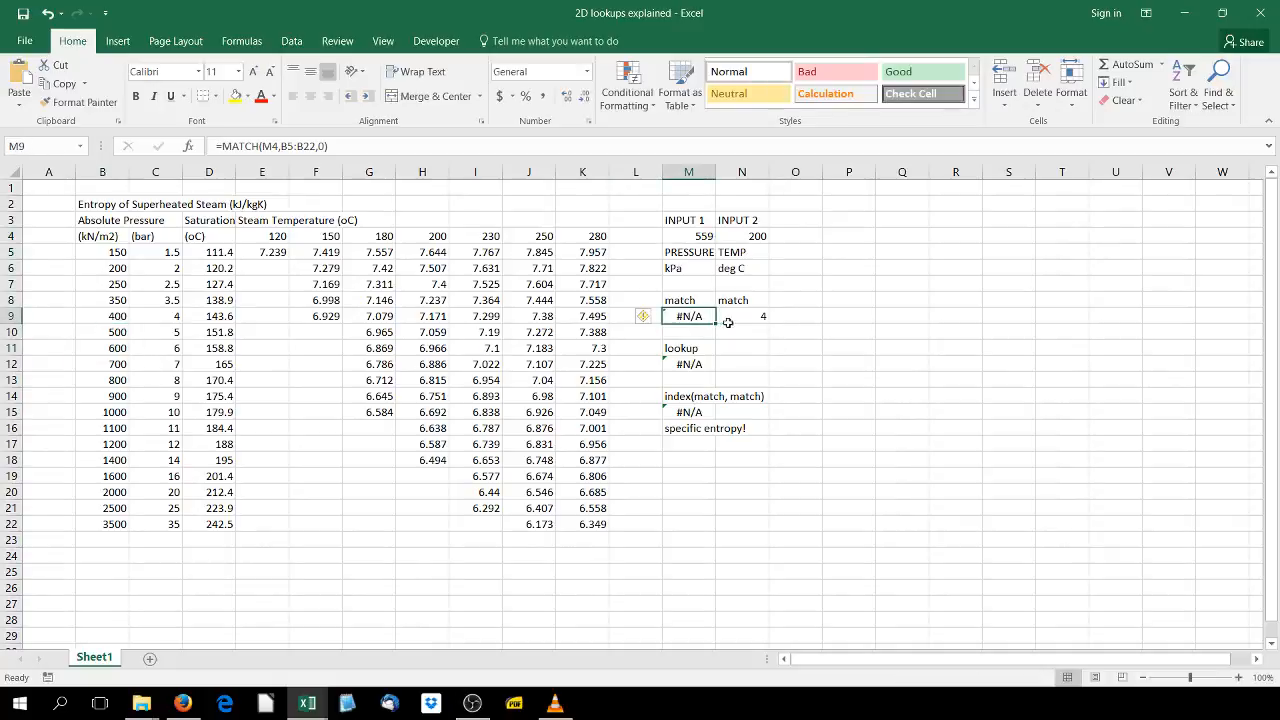
{"action": "double_click", "coordinate": [702, 366]}
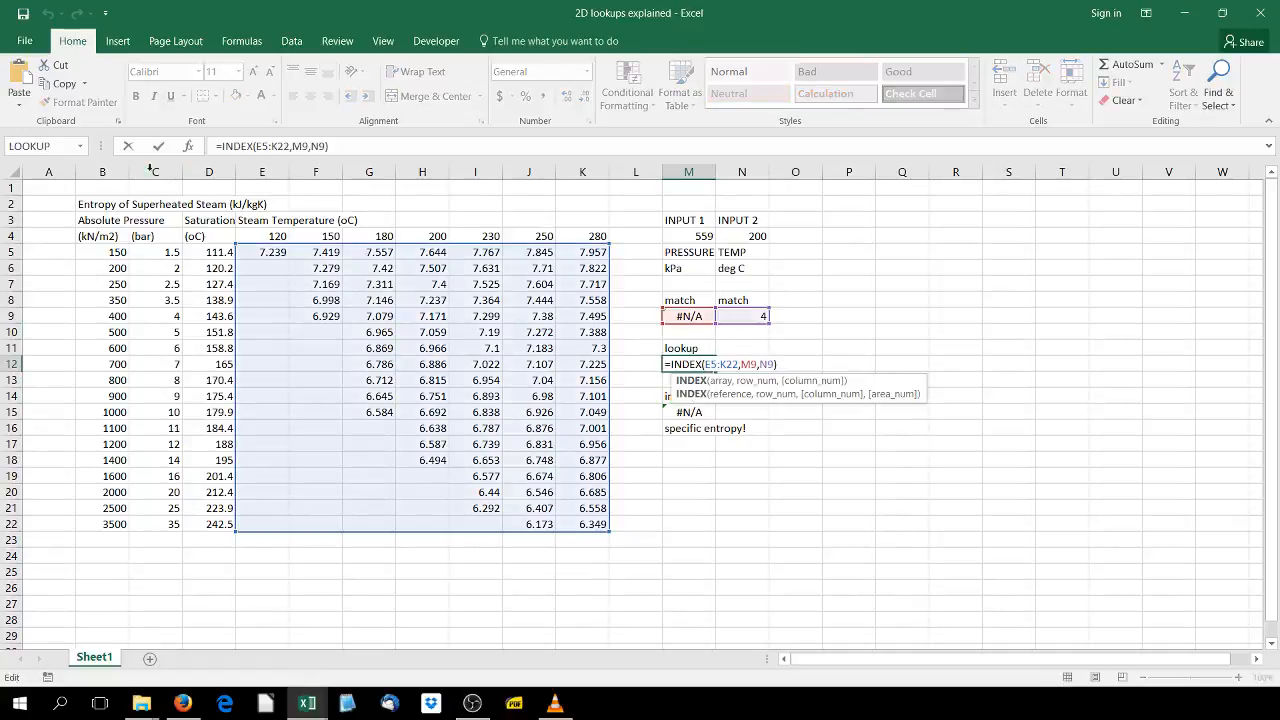
{"action": "key", "text": "Escape"}
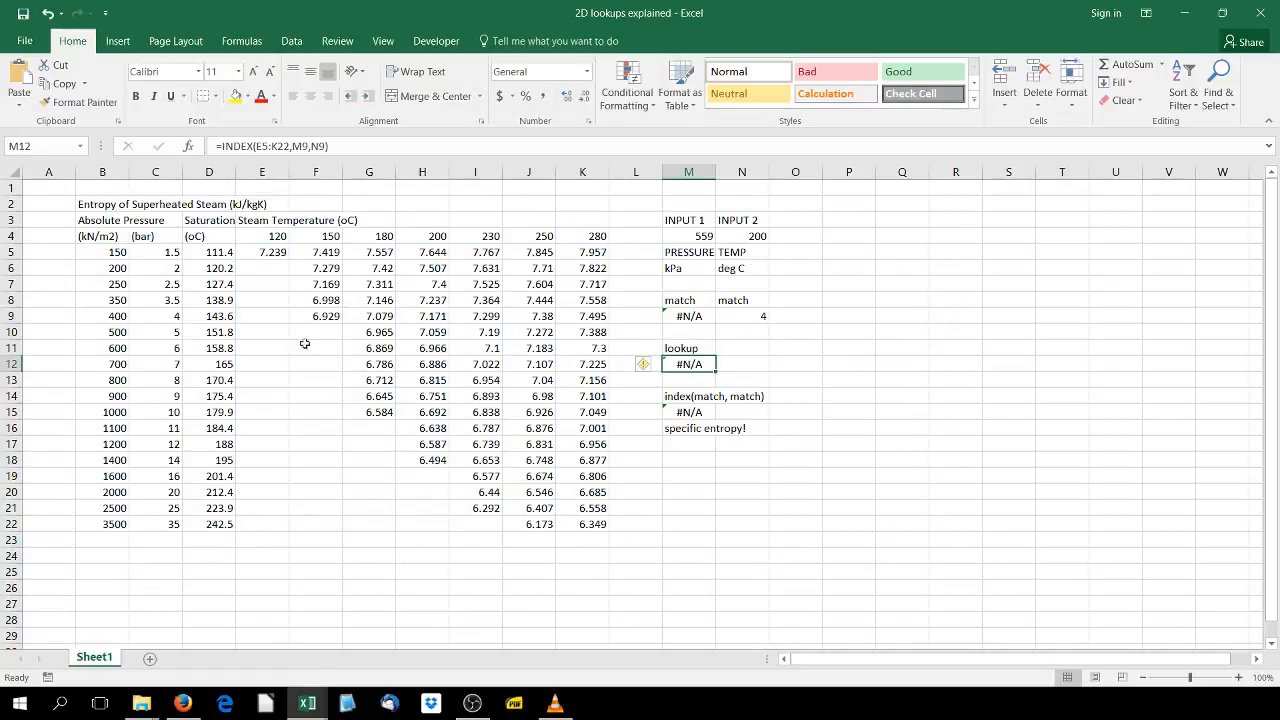
{"action": "left_click_drag", "start_coordinate": [267, 252], "coordinate": [591, 528]}
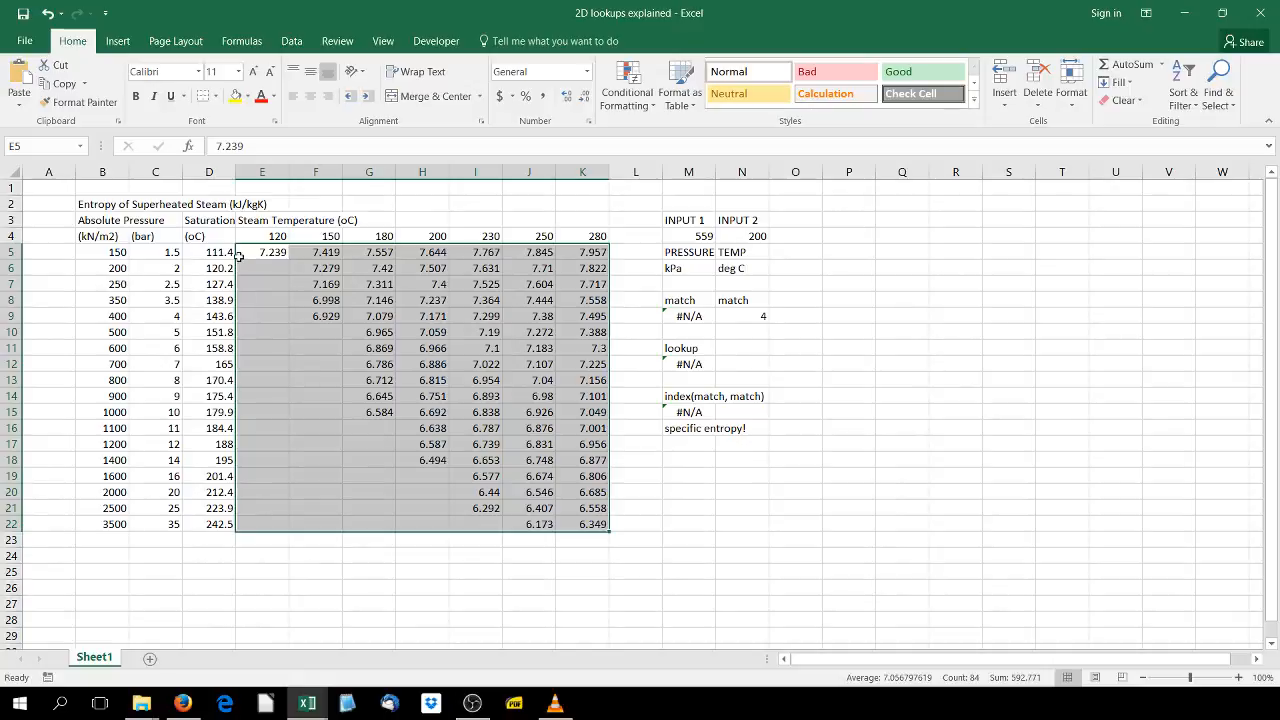
{"action": "left_click", "coordinate": [689, 412]}
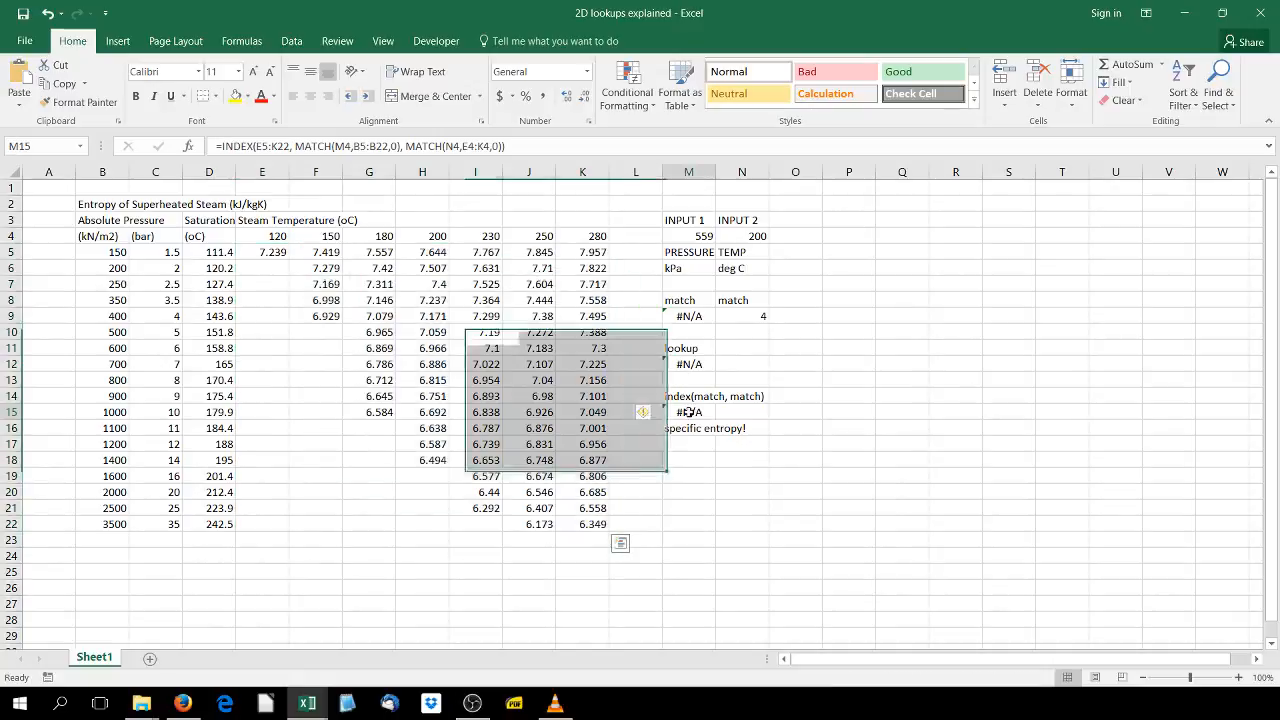